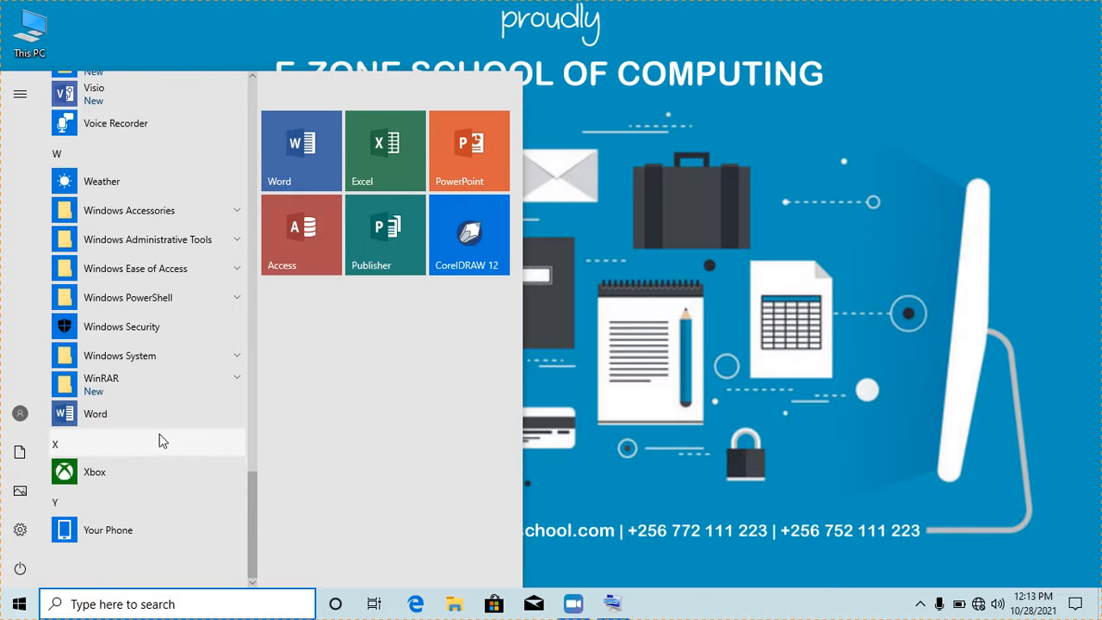
Launch Word from the Start menu and create Document1 from the Blank document template
left_click(109, 415)
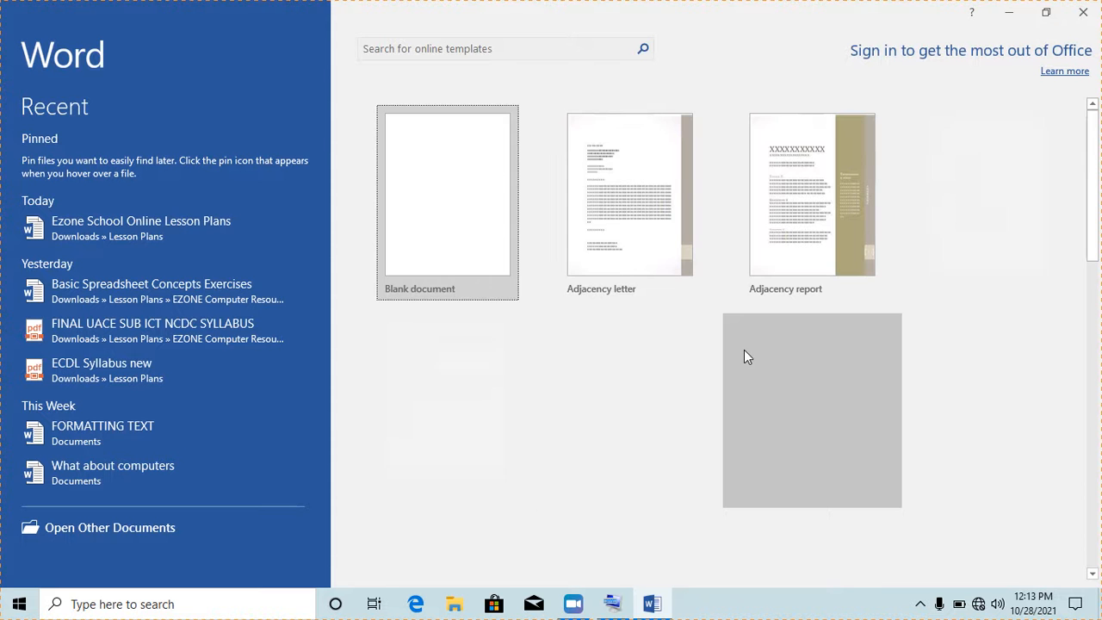
left_click(445, 214)
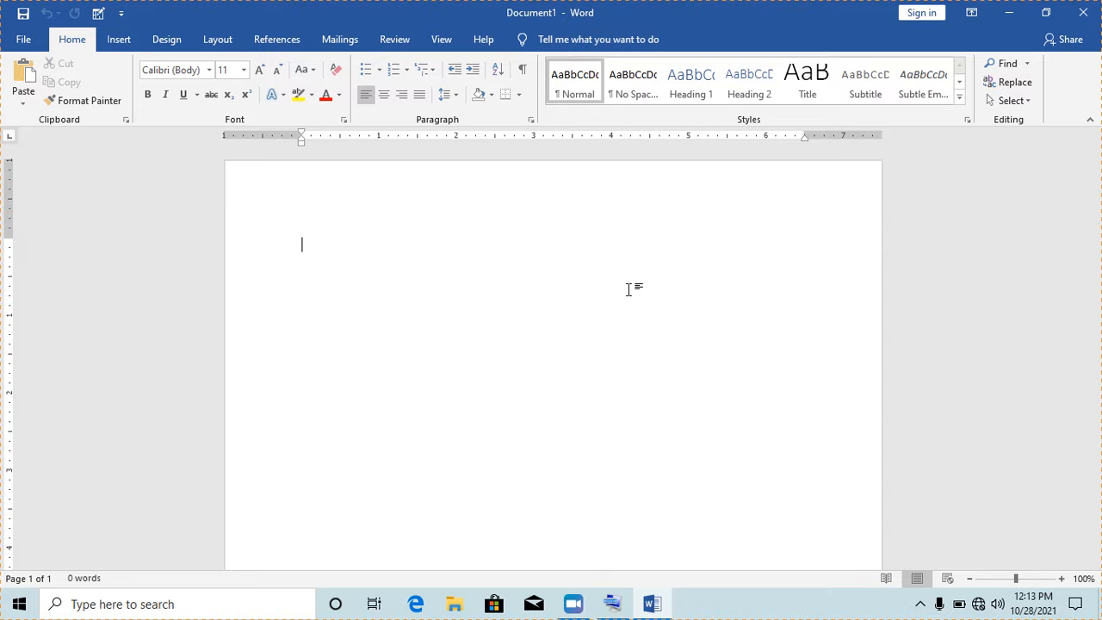
Zoom the empty page out to 40% so the whole page is visible
left_click(971, 581)
left_click(971, 580)
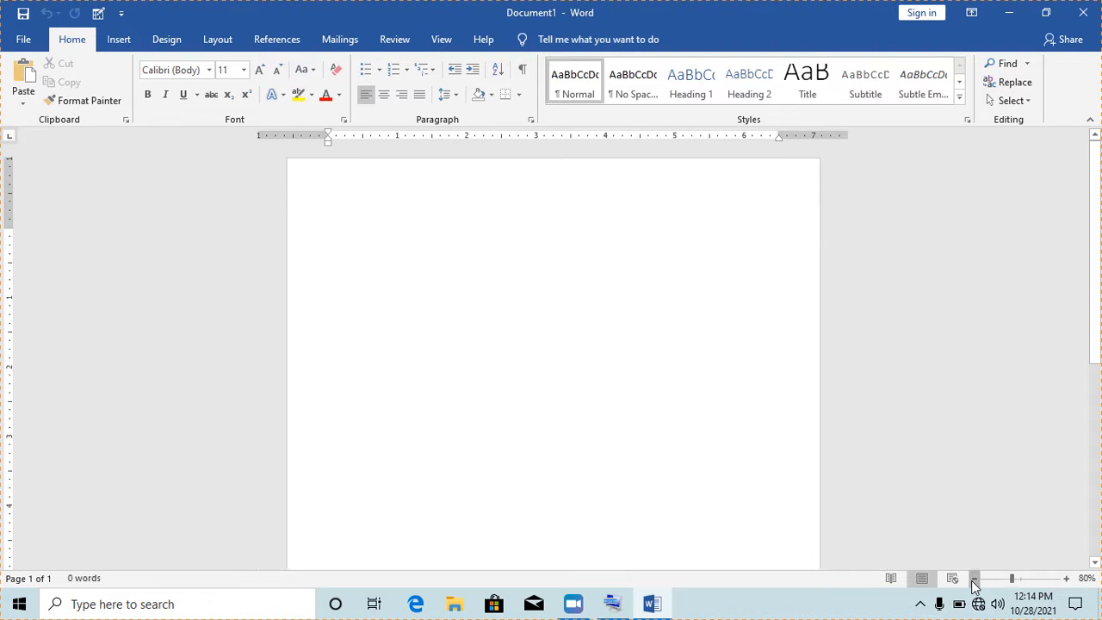
left_click(973, 581)
left_click(972, 580)
left_click(972, 580)
left_click(972, 581)
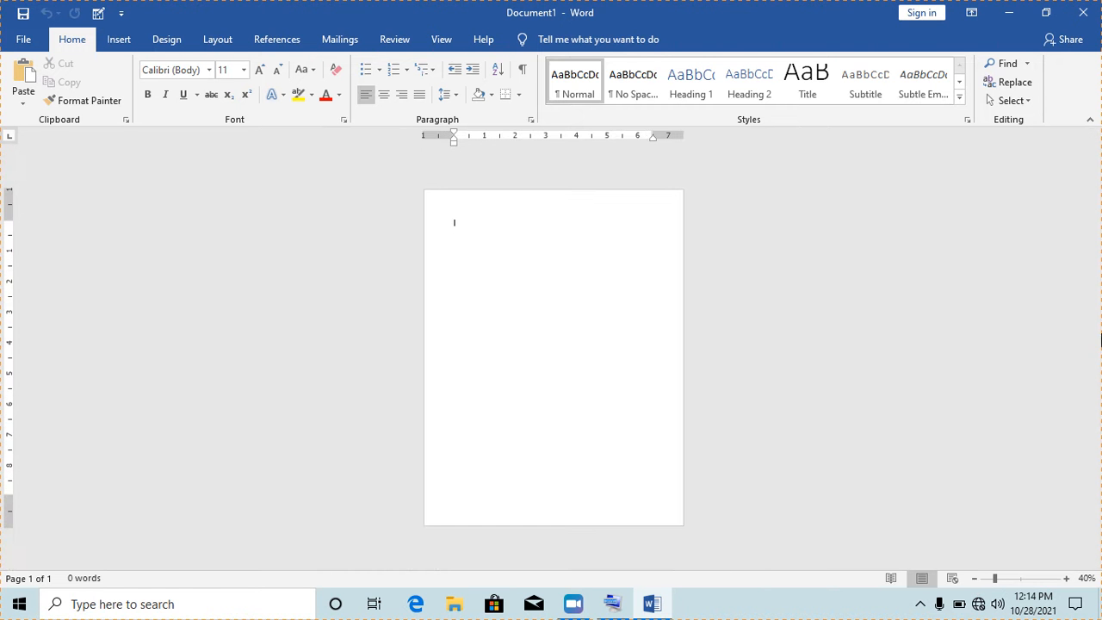
left_click(1066, 579)
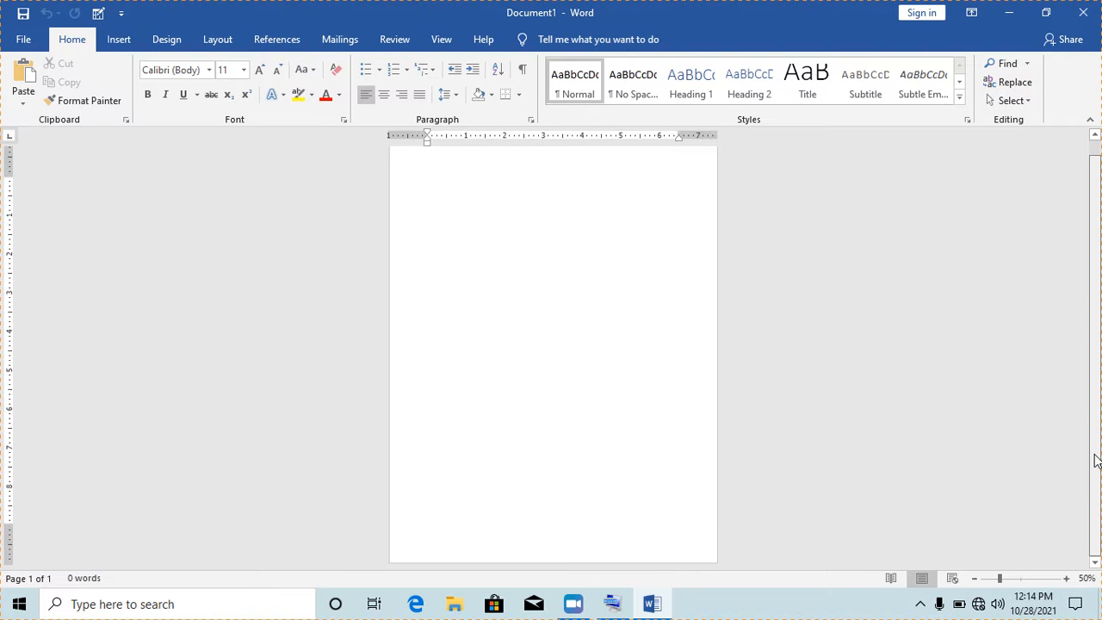
left_click(974, 578)
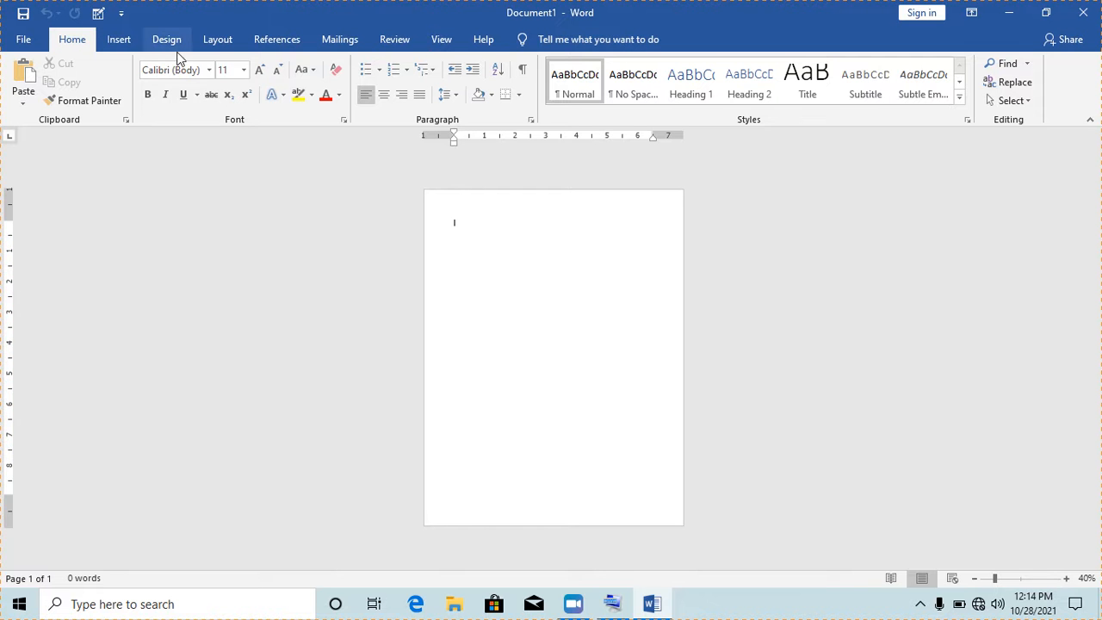
Switch the page orientation to Landscape, then back to Portrait
left_click(216, 40)
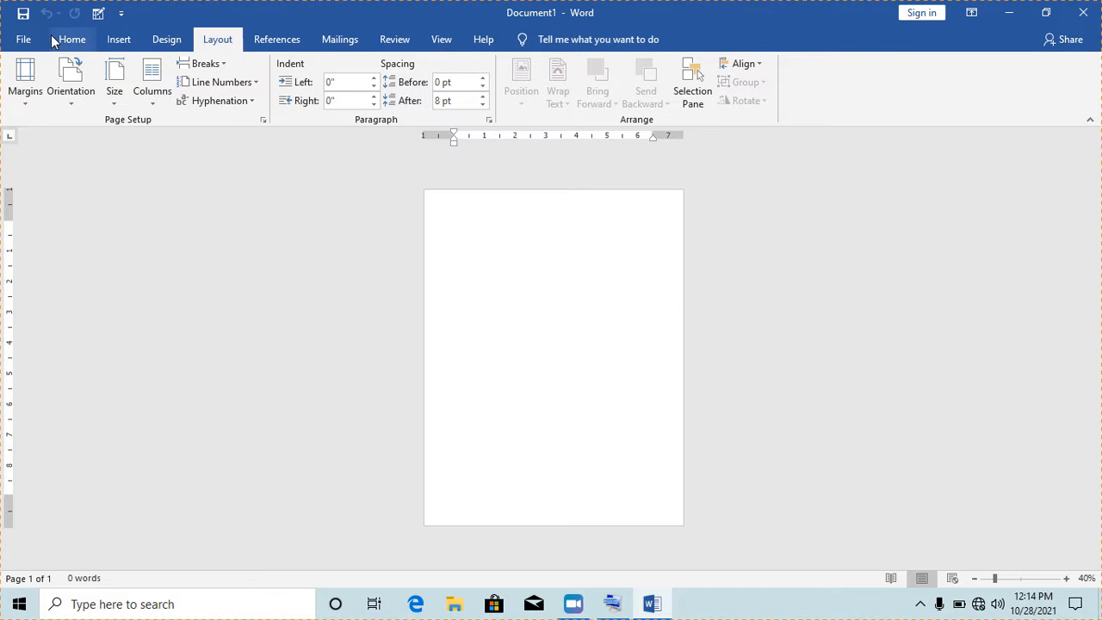
left_click(74, 107)
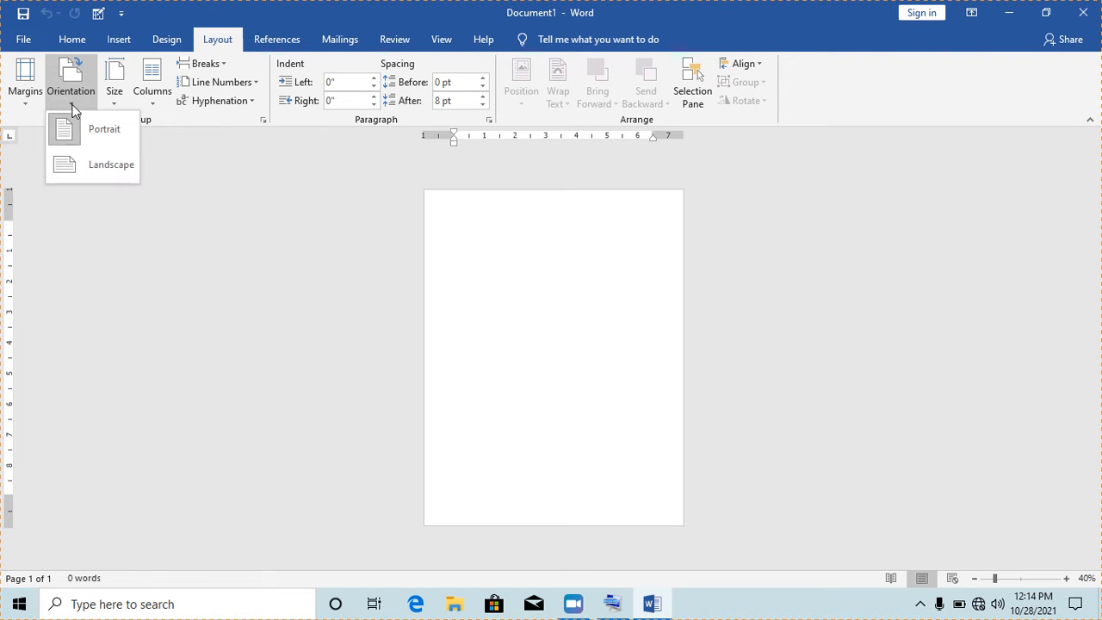
left_click(93, 169)
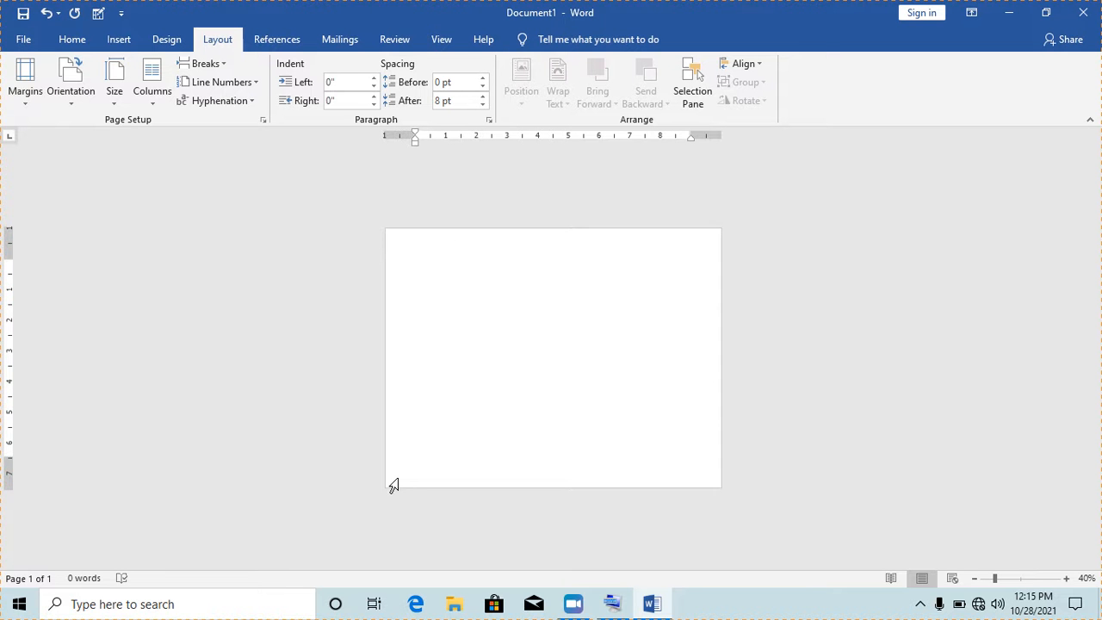
left_click(75, 109)
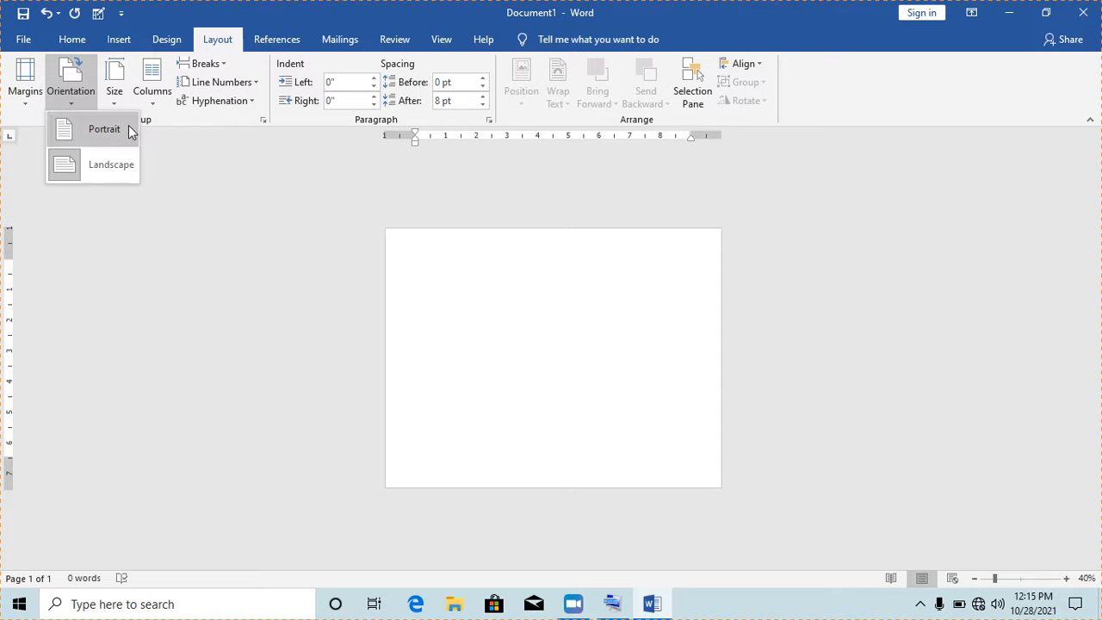
left_click(110, 134)
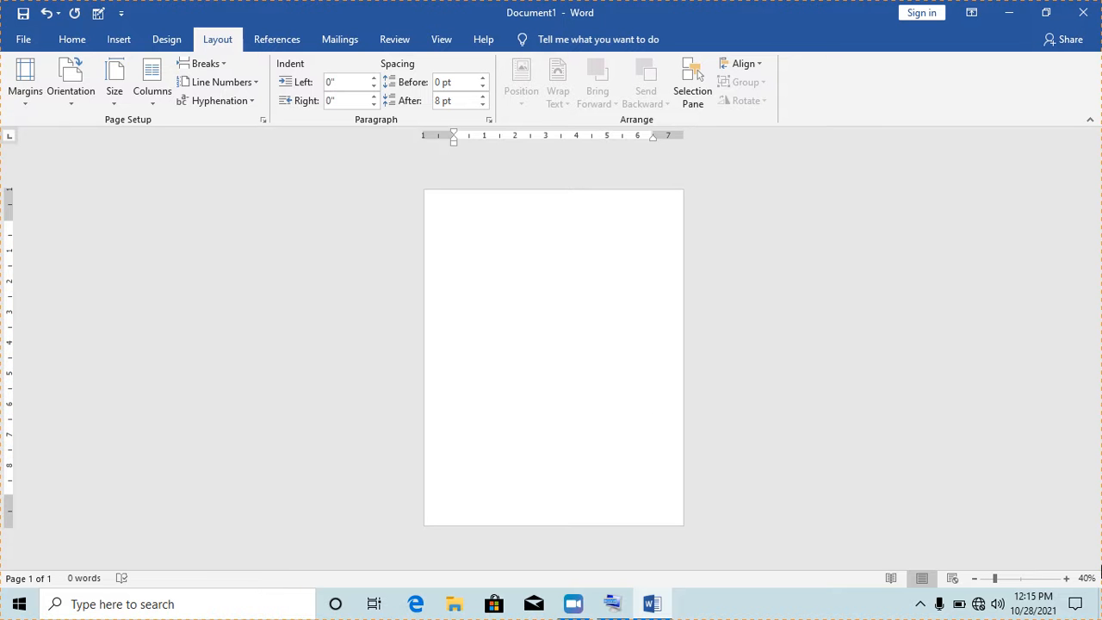
Zoom in to 70% and scroll up to the top of the page
left_click(1066, 579)
left_click(1066, 579)
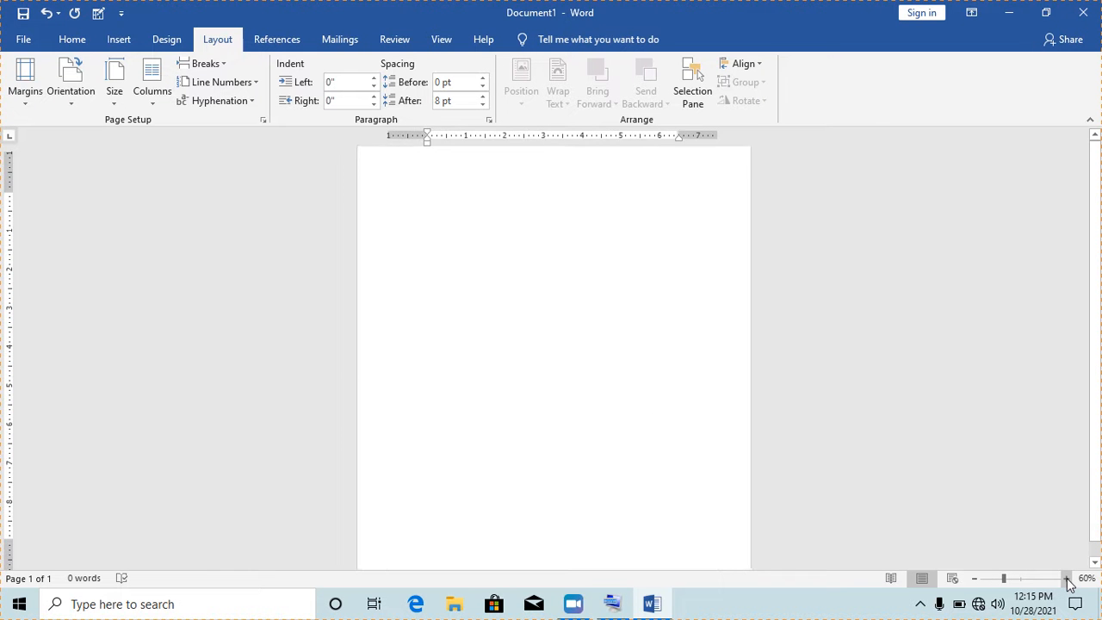
left_click(1067, 579)
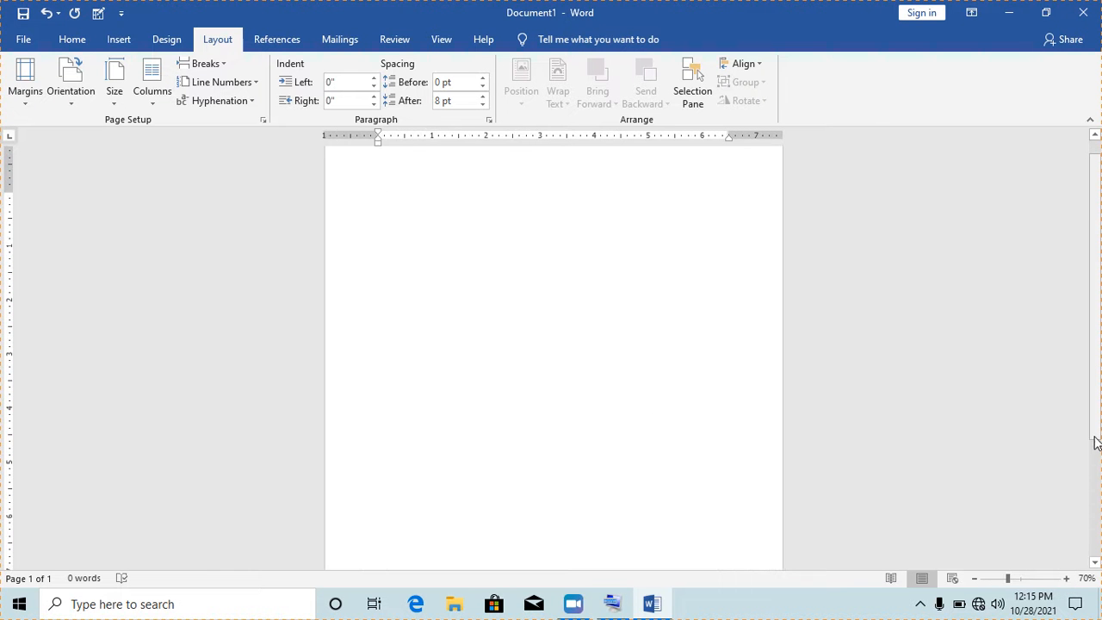
left_click_drag(1094, 417, 1083, 238)
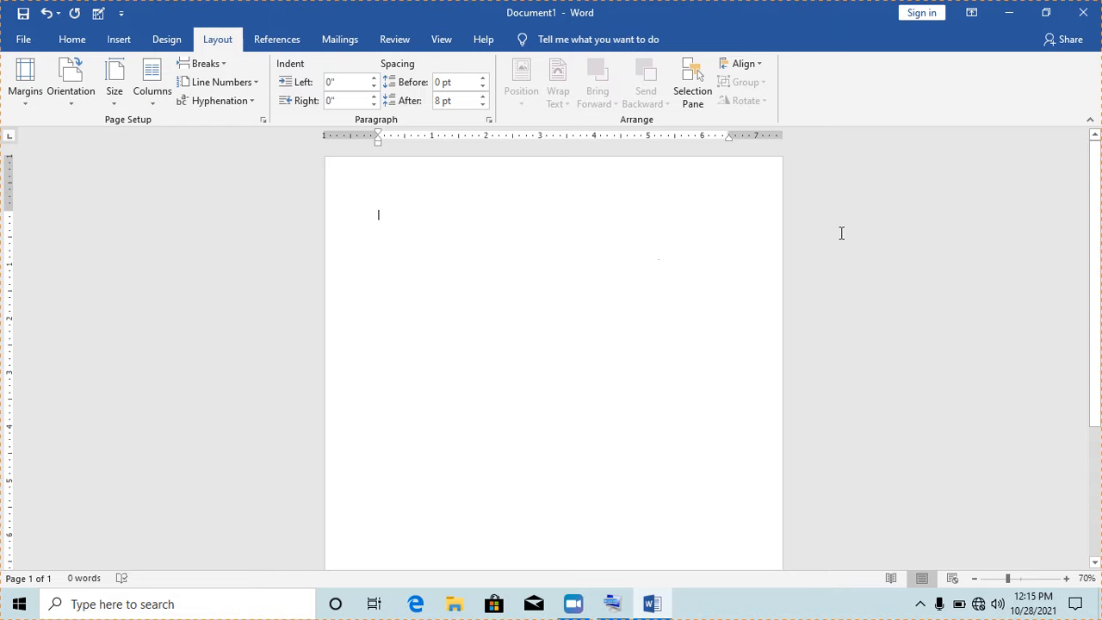
Set the font to Tahoma 16 pt and type the heading 'DETAILS OF RESEIDENTS IN WAKISO'
left_click(71, 41)
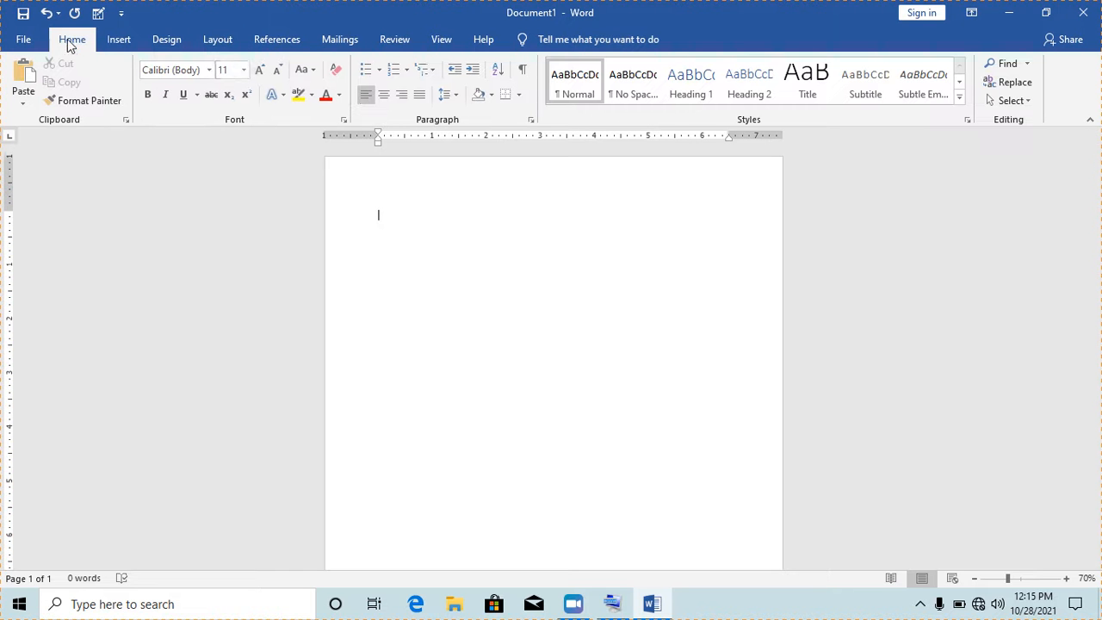
left_click(244, 70)
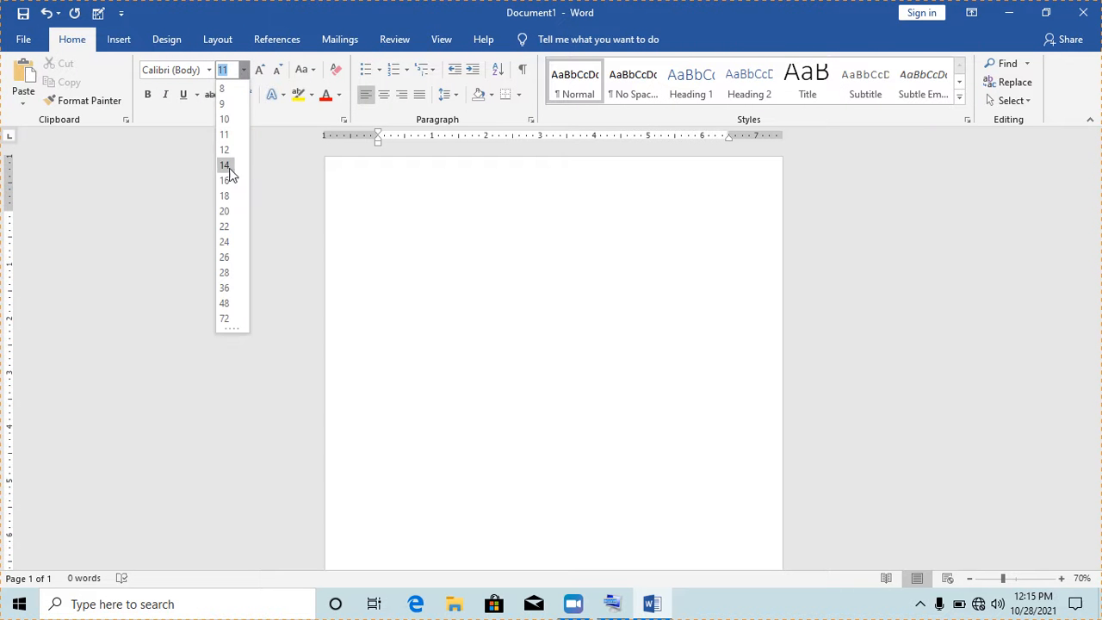
left_click(224, 180)
left_click(209, 70)
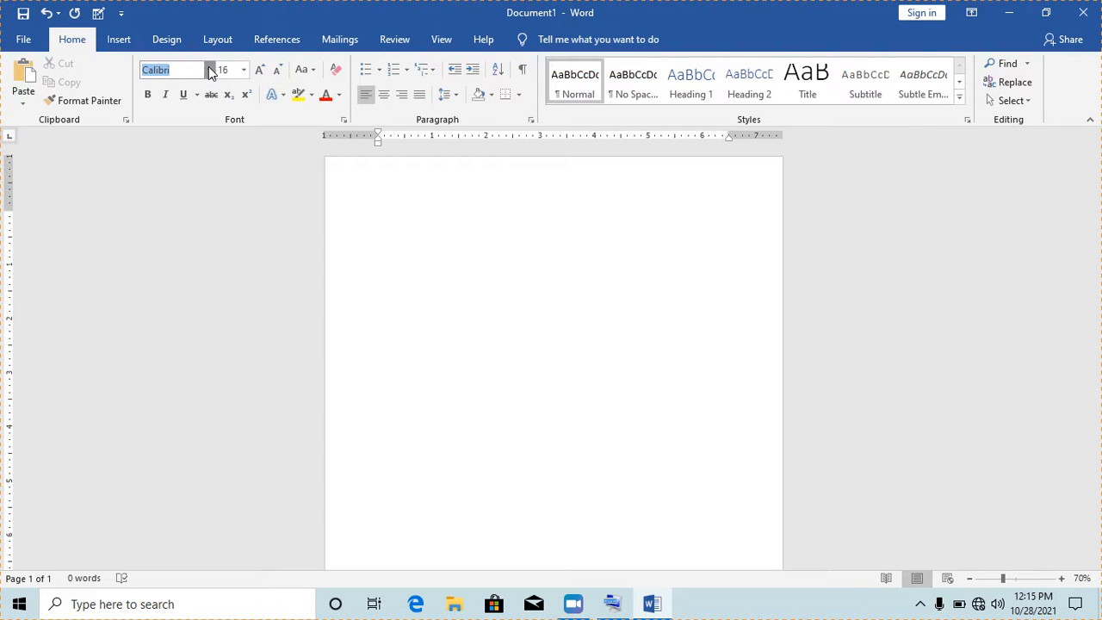
left_click(205, 167)
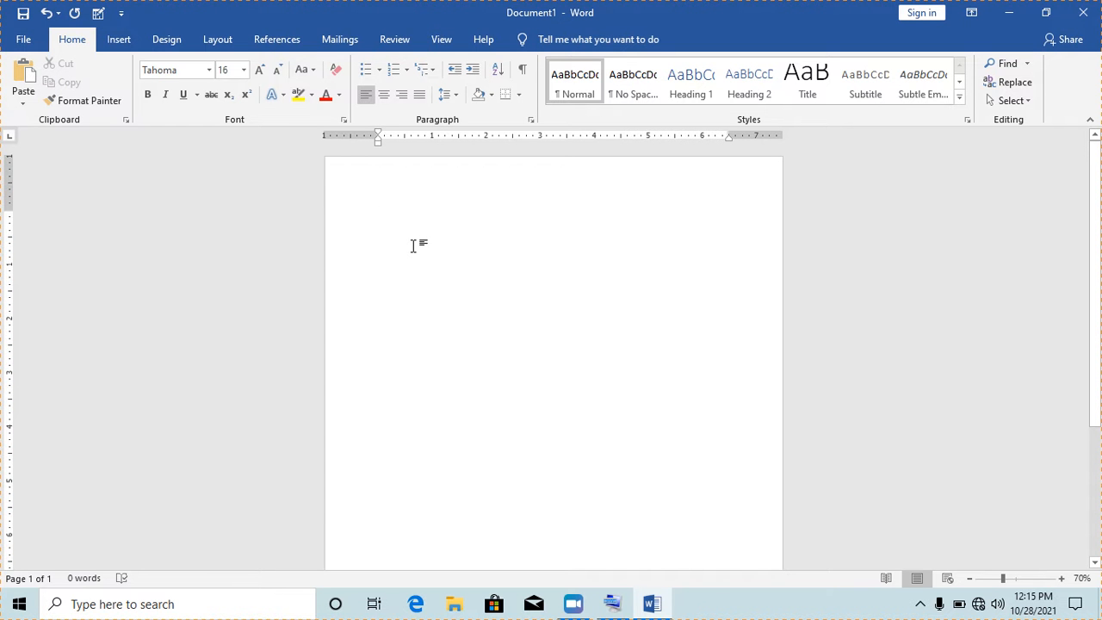
type("DETAILS O")
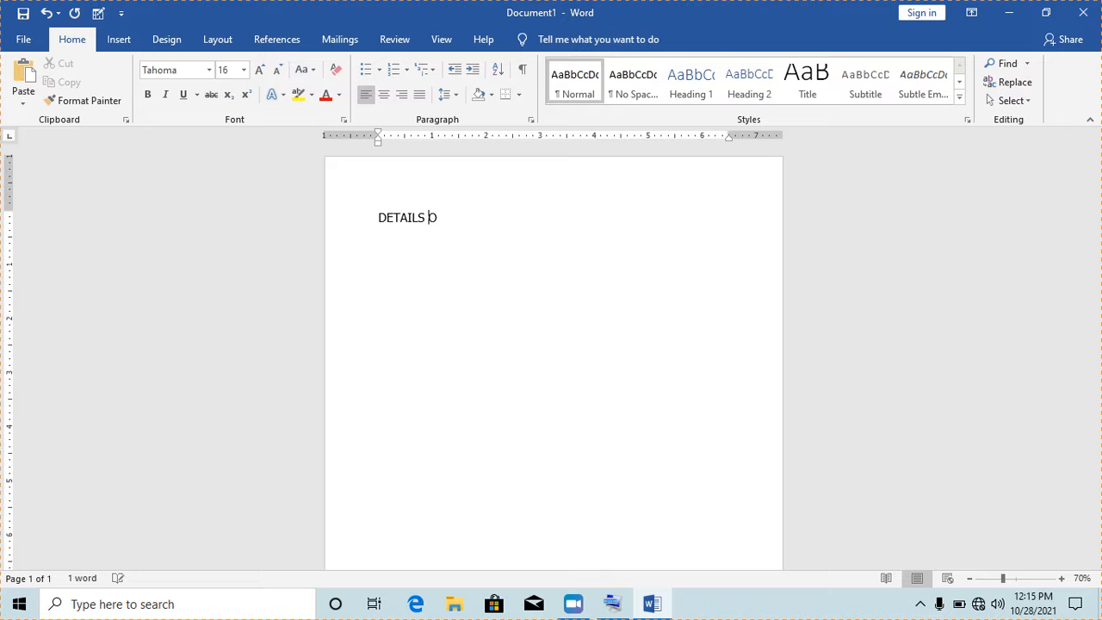
type("F RESEIDENTS IN WAKIS")
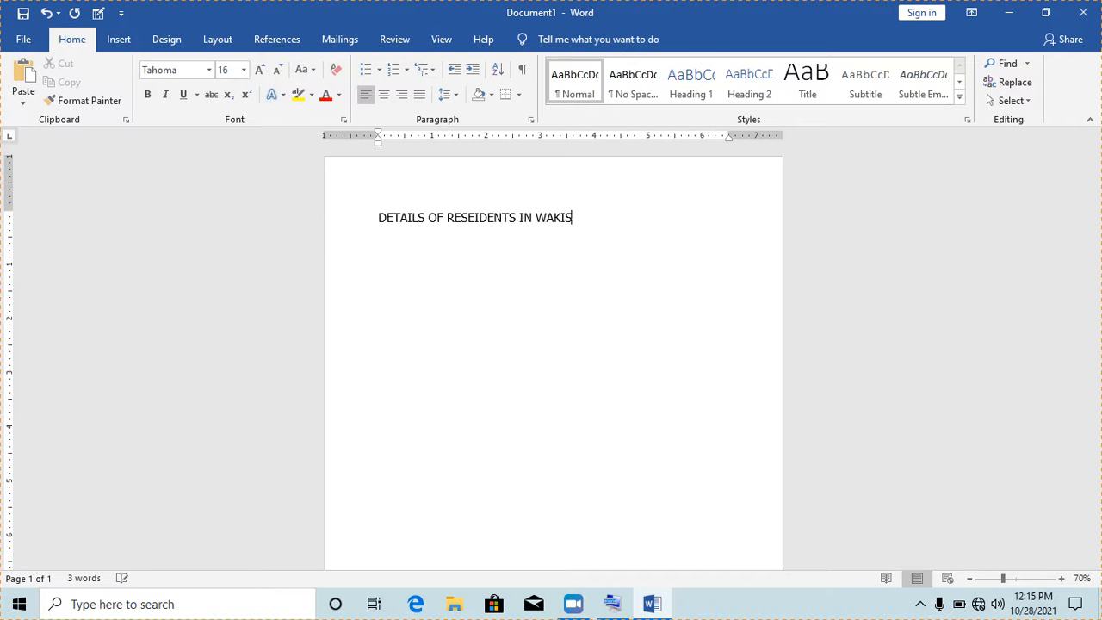
type("O")
Insert a table with 4 columns and 20 rows below the heading
left_click(121, 41)
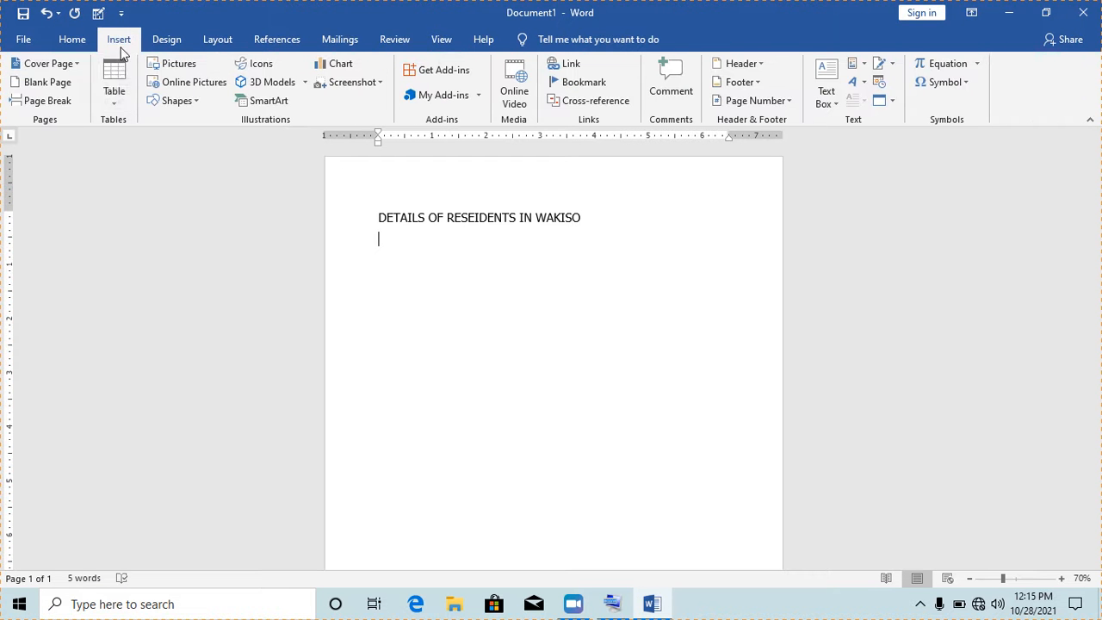
left_click(115, 104)
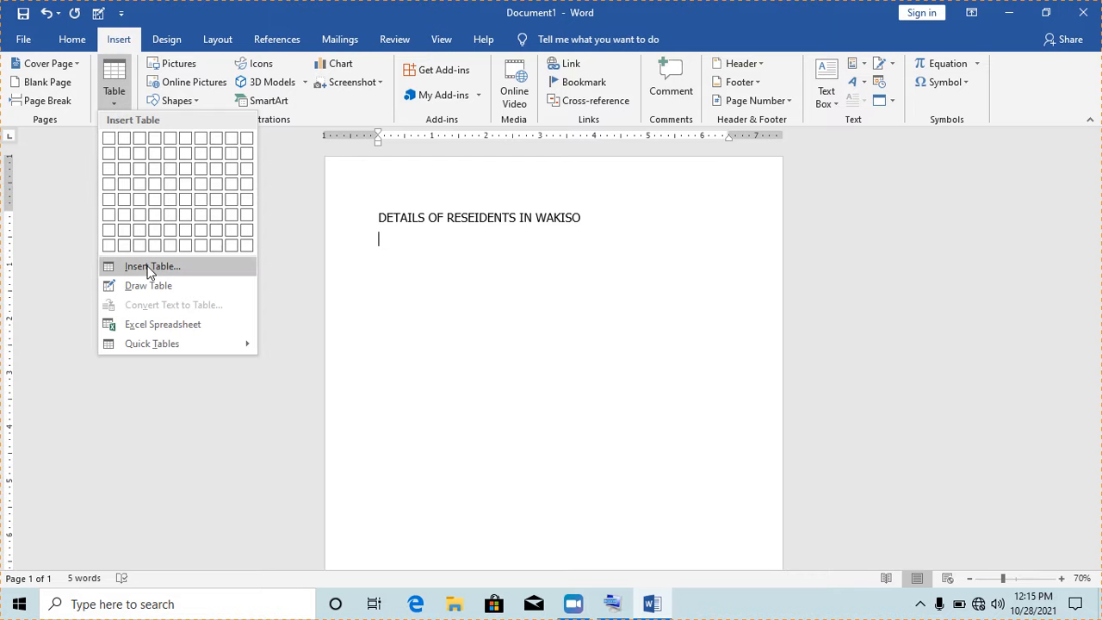
left_click(182, 270)
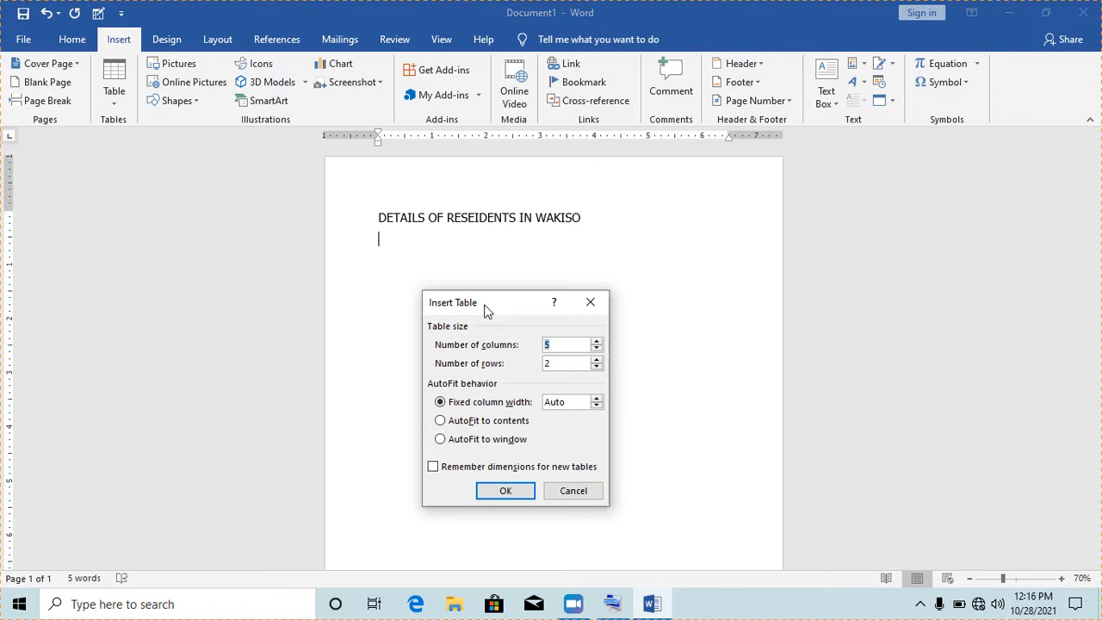
left_click(558, 344)
key("BackSpace")
type("4")
left_click(563, 363)
type("0")
left_click(519, 490)
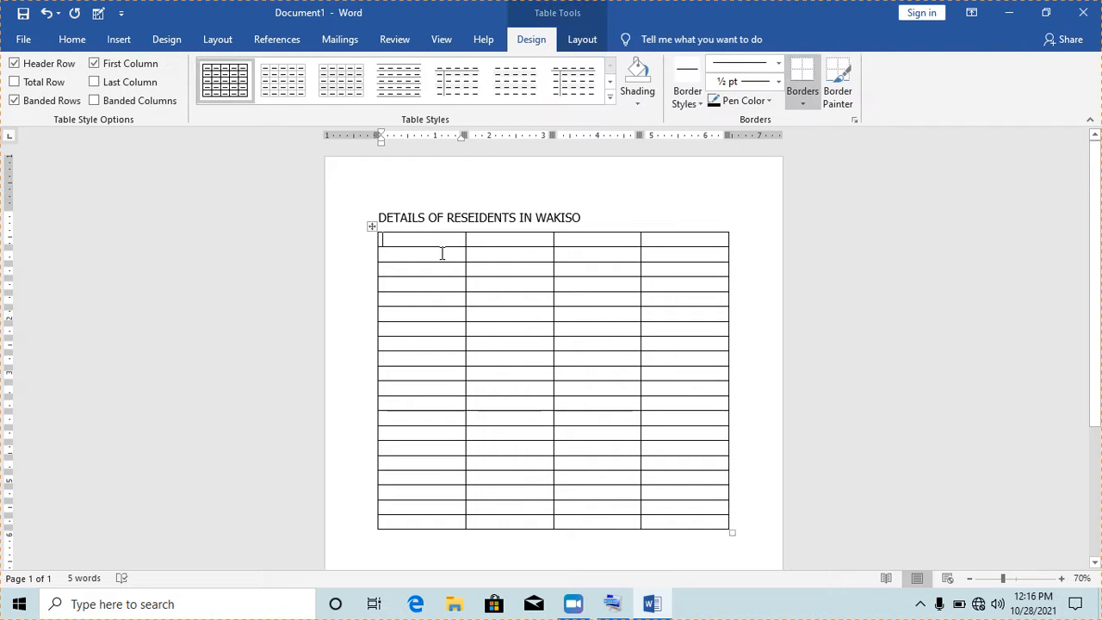
Fill the header row with S/No., Name, Contact and Sign
type("No")
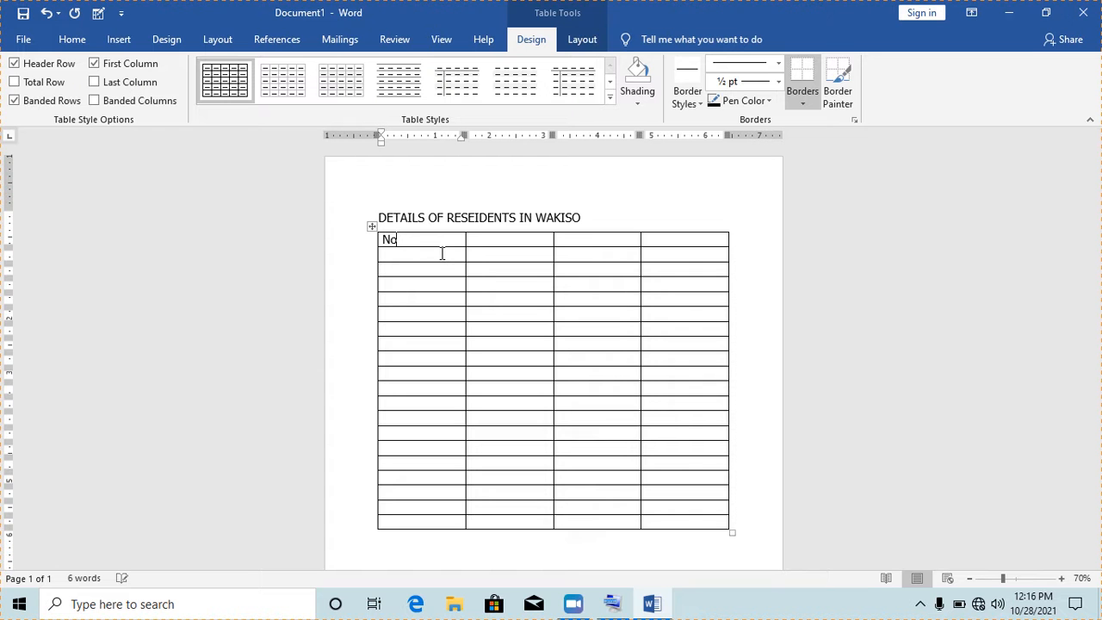
type(".")
key("Tab")
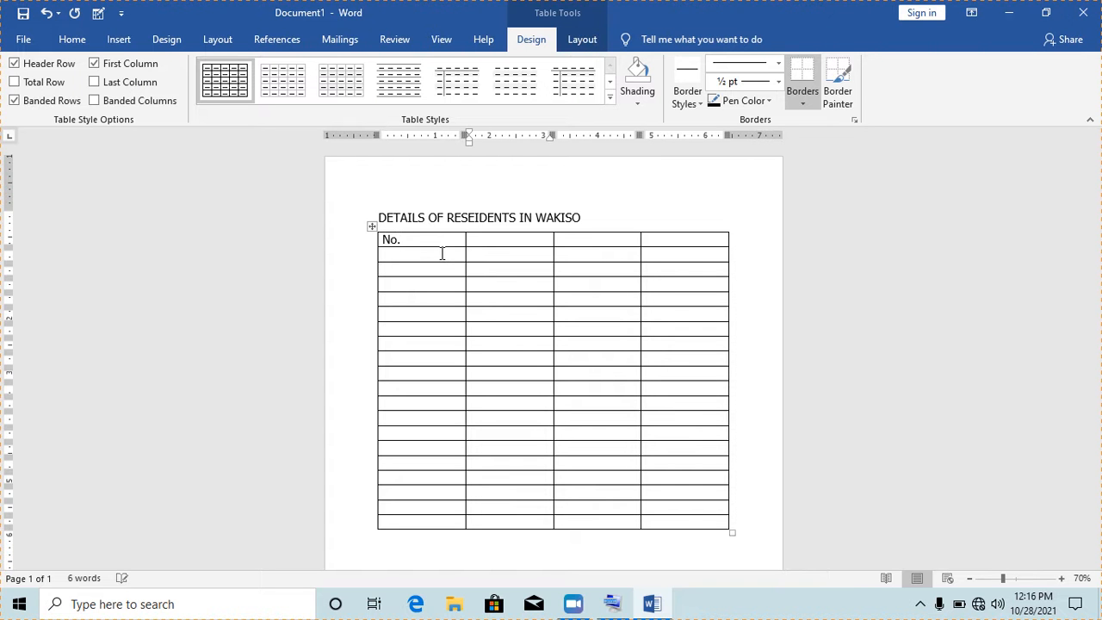
left_click(384, 241)
type("S")
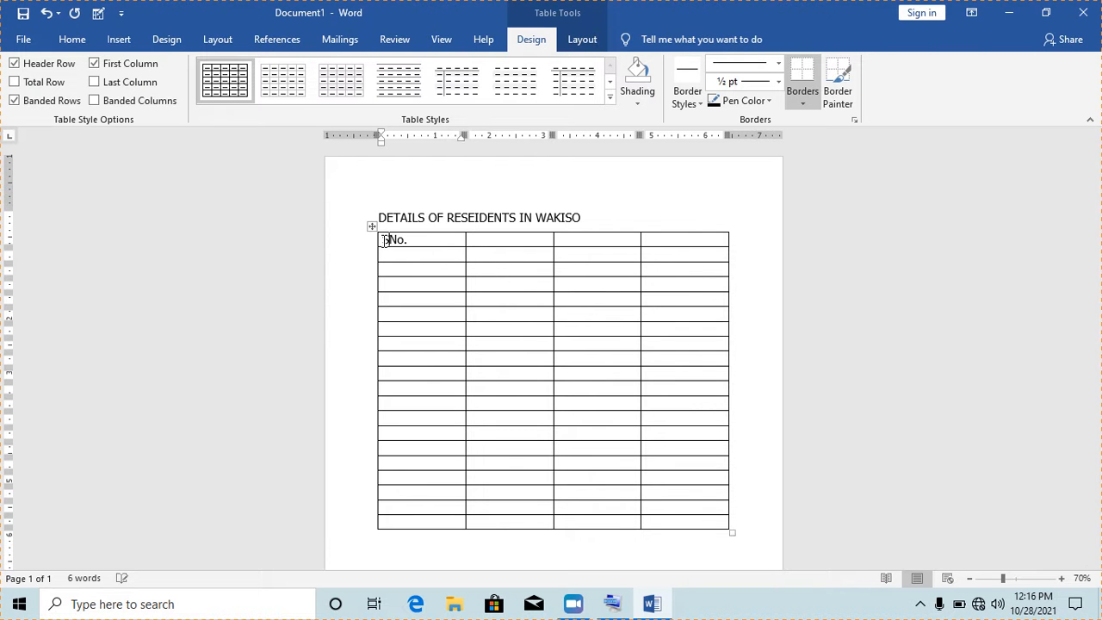
type("/")
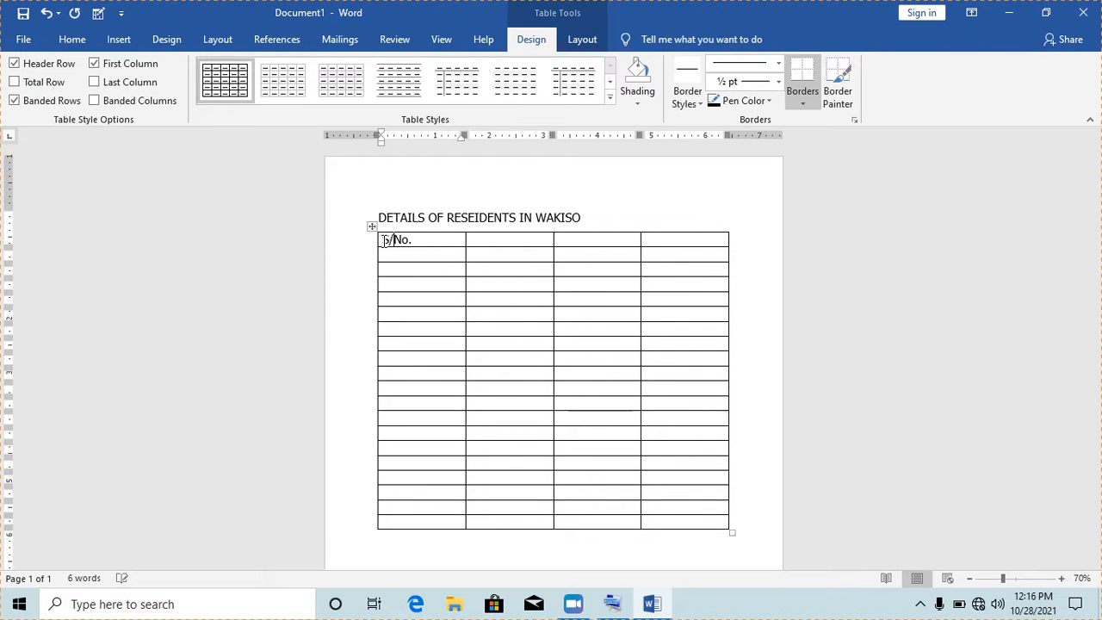
left_click(488, 244)
type("Name")
left_click(575, 241)
type("Contact")
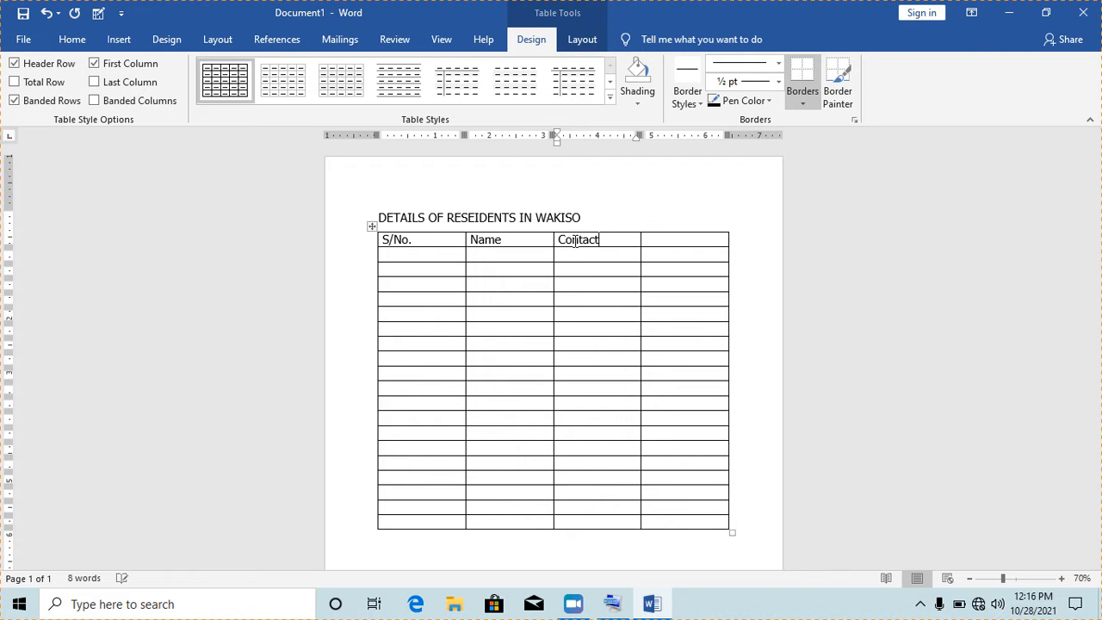
left_click(685, 241)
type("Sign.")
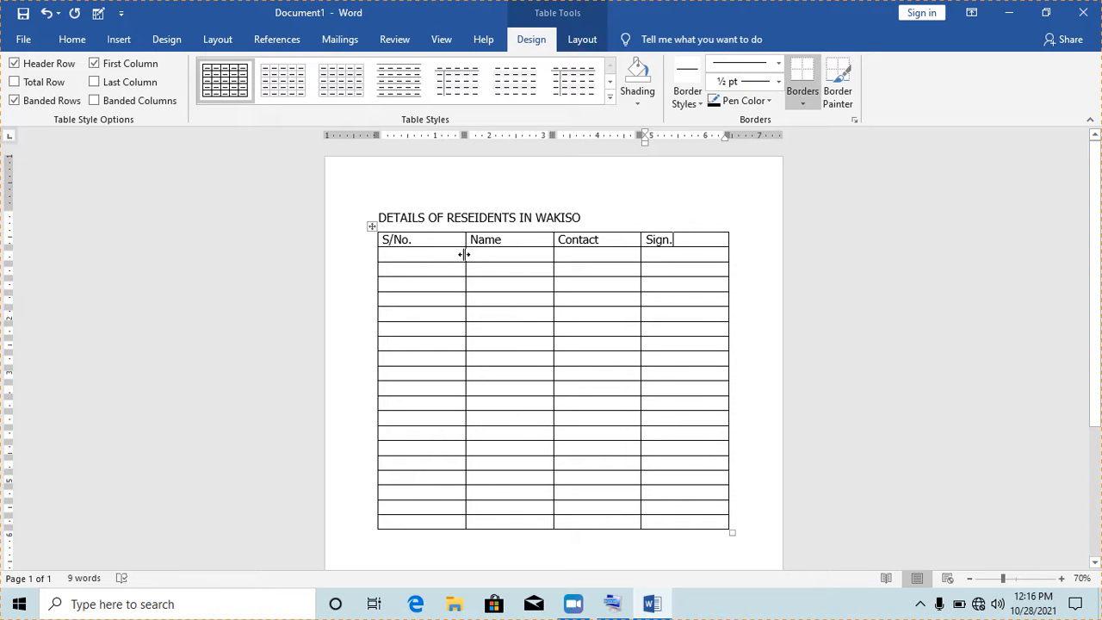
left_click_drag(463, 254, 424, 253)
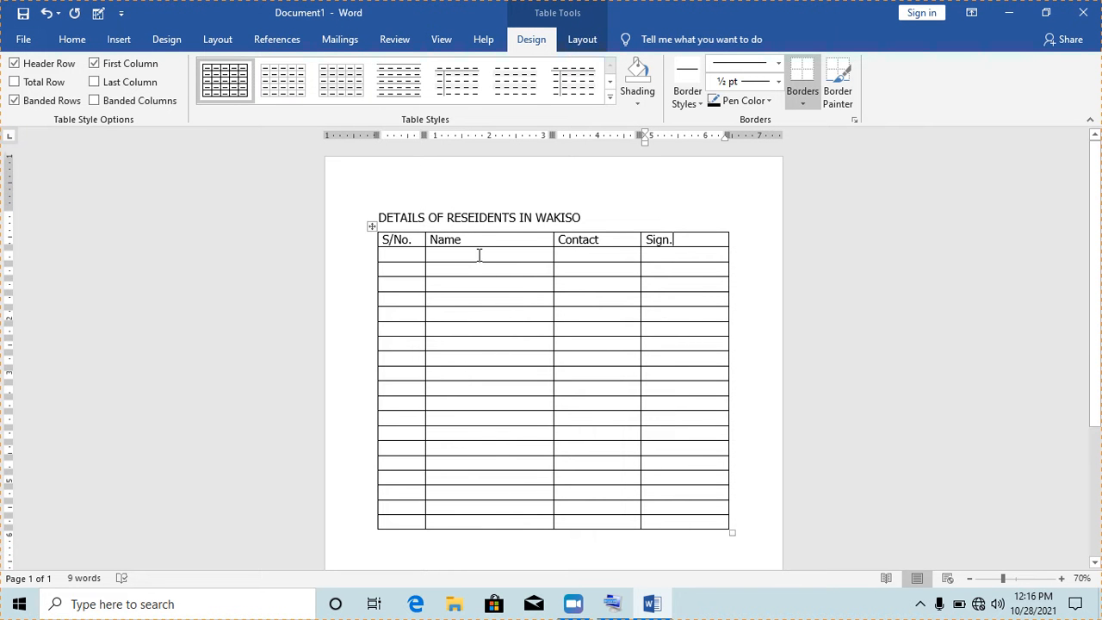
left_click_drag(551, 255, 647, 258)
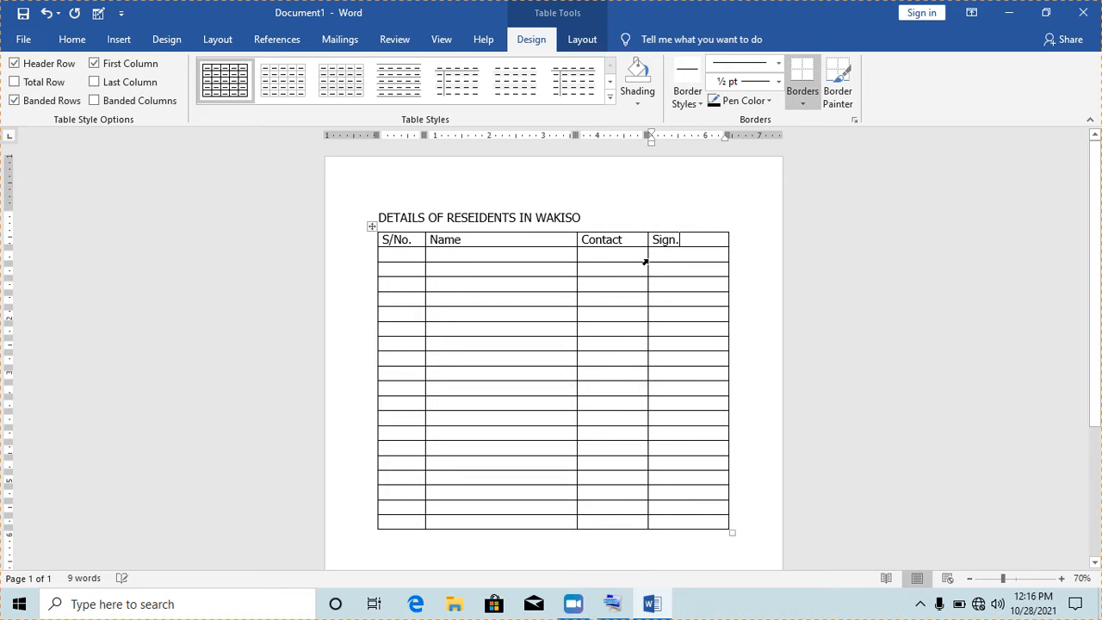
left_click(591, 222)
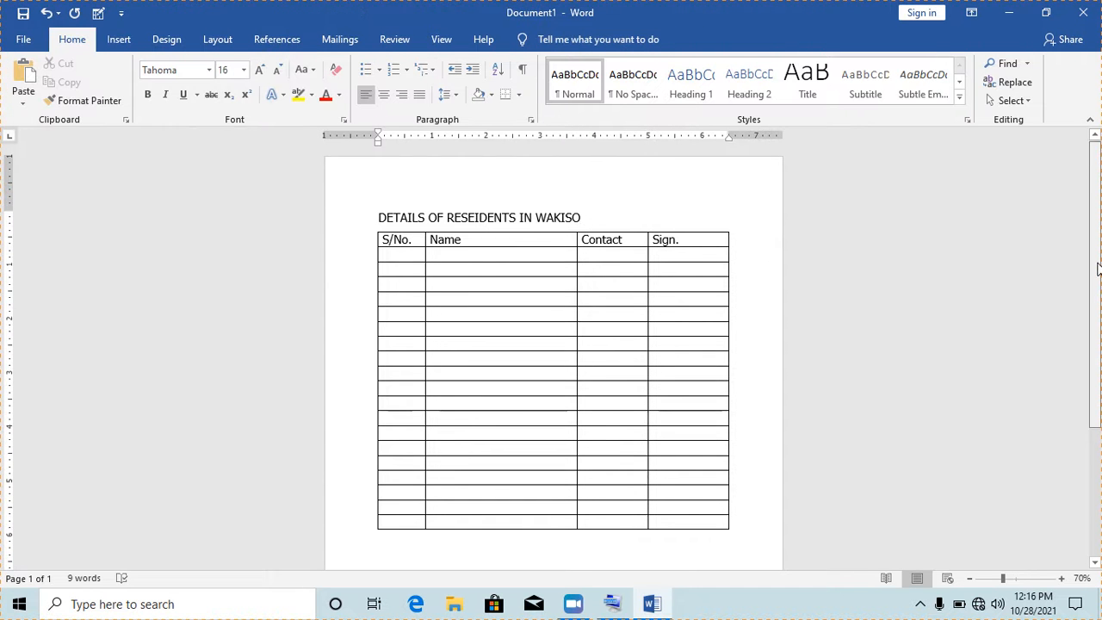
scroll(1098, 301, "down", 2)
scroll(1099, 255, "up", 2)
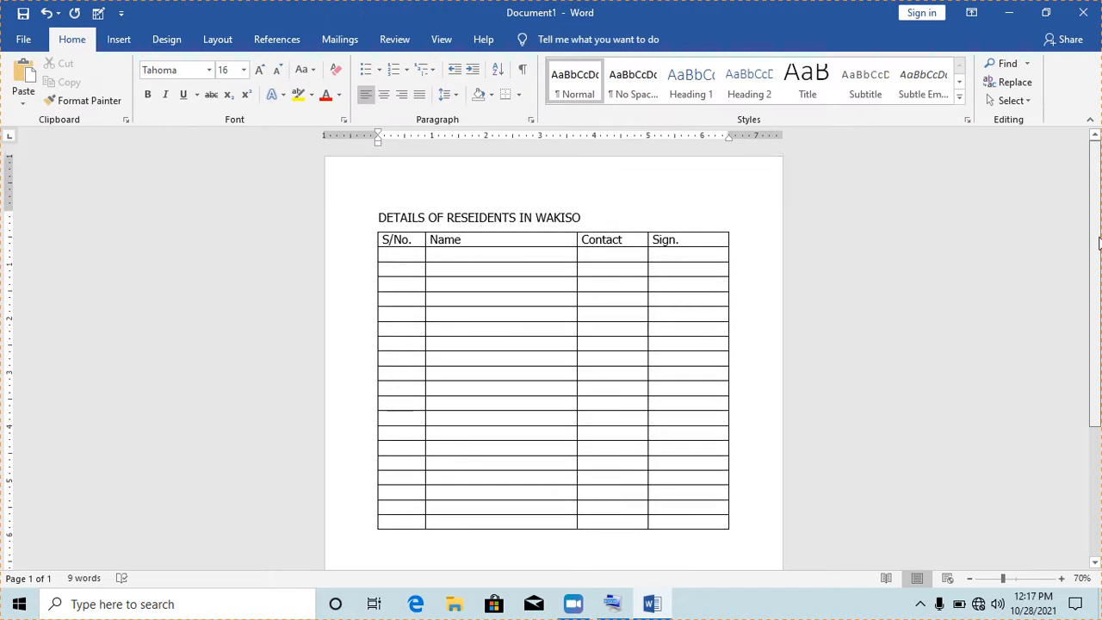
left_click(543, 255)
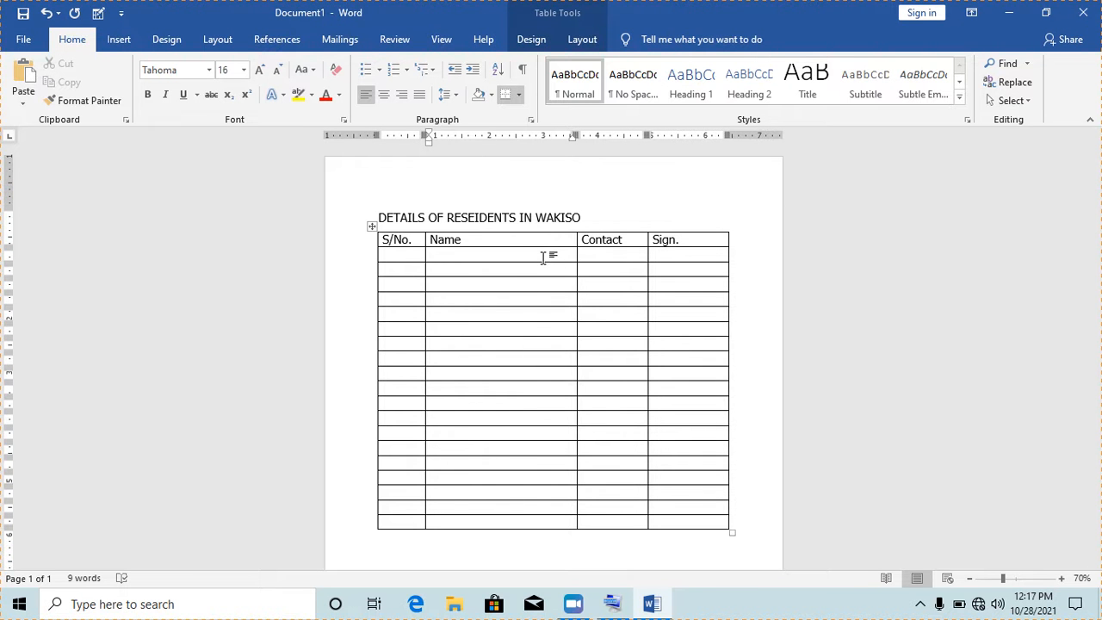
Remove the extra E from RESEIDENTS in the title, then return to the table
left_click(474, 219)
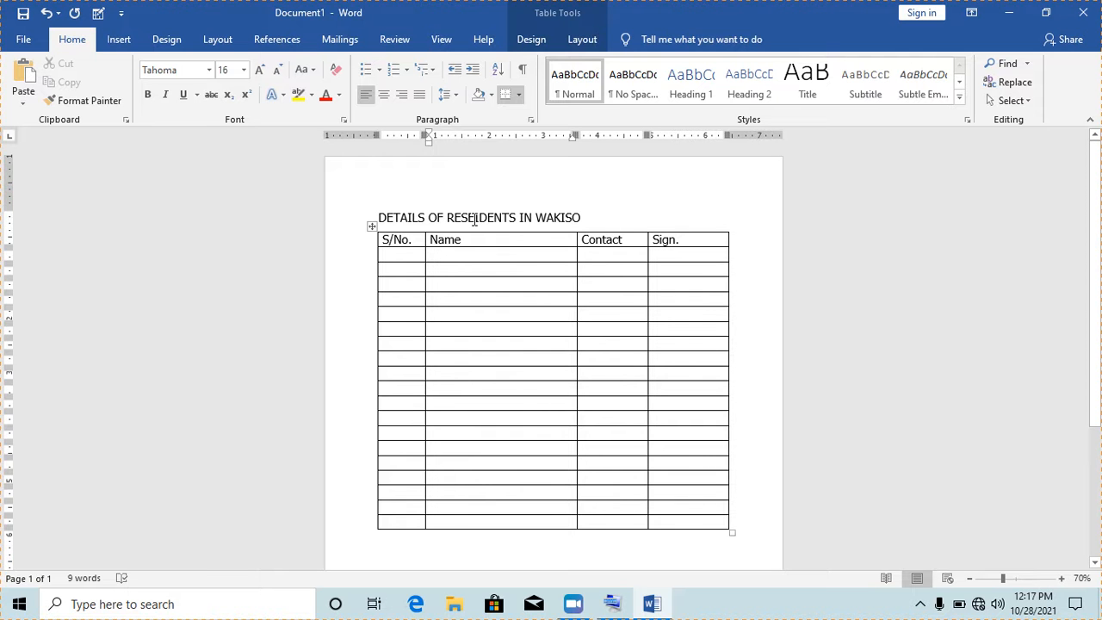
key("BackSpace")
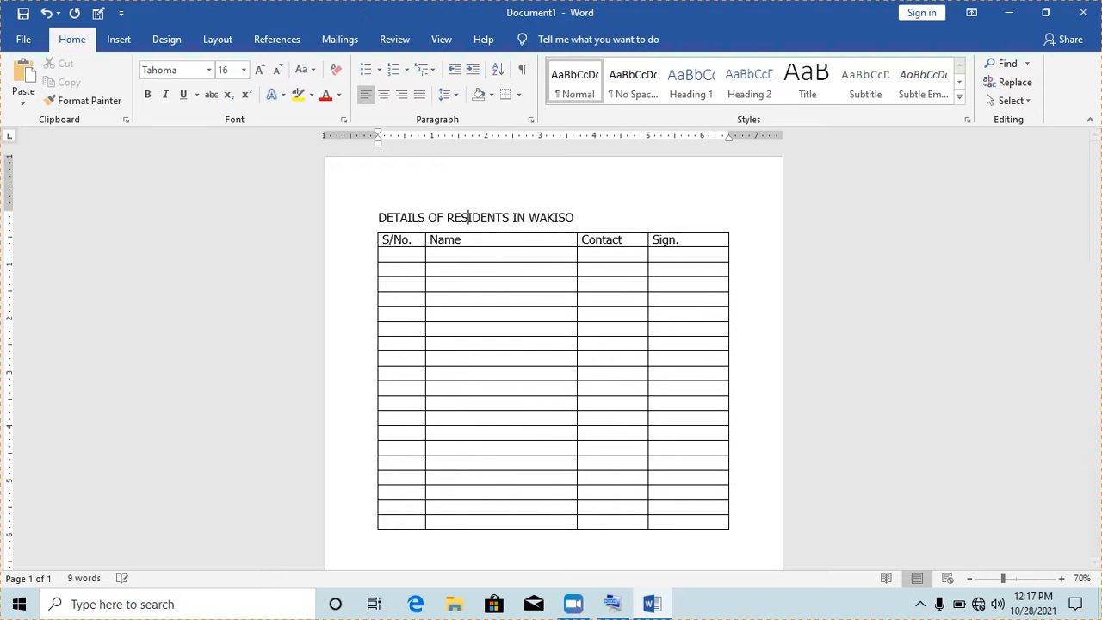
left_click(516, 256)
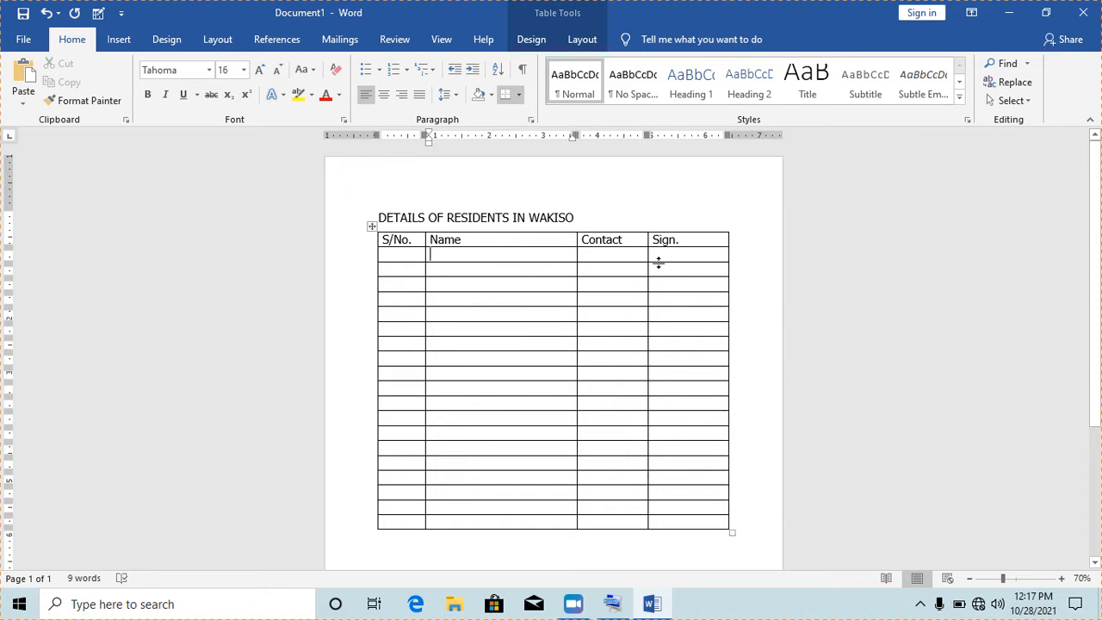
left_click(696, 242)
Set the page orientation to Landscape
left_click(216, 43)
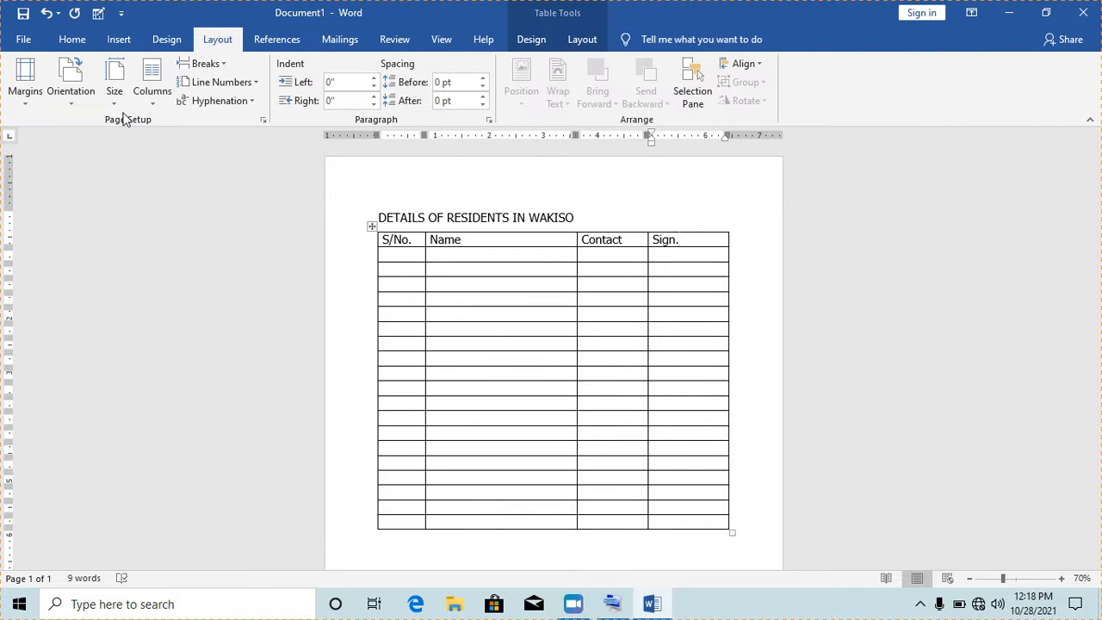
left_click(72, 101)
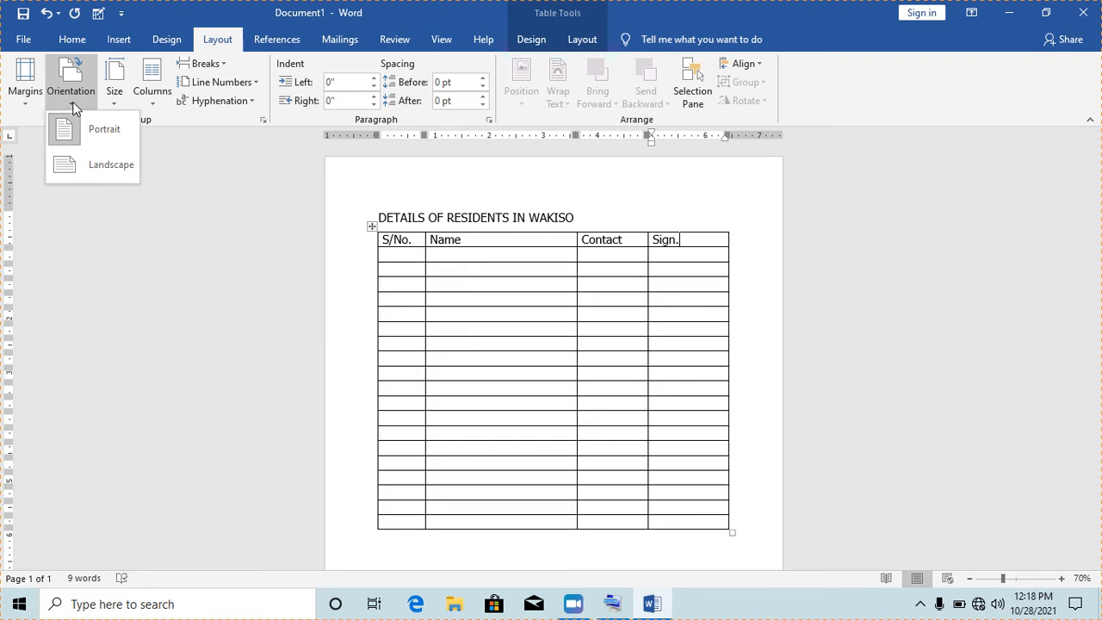
left_click(94, 164)
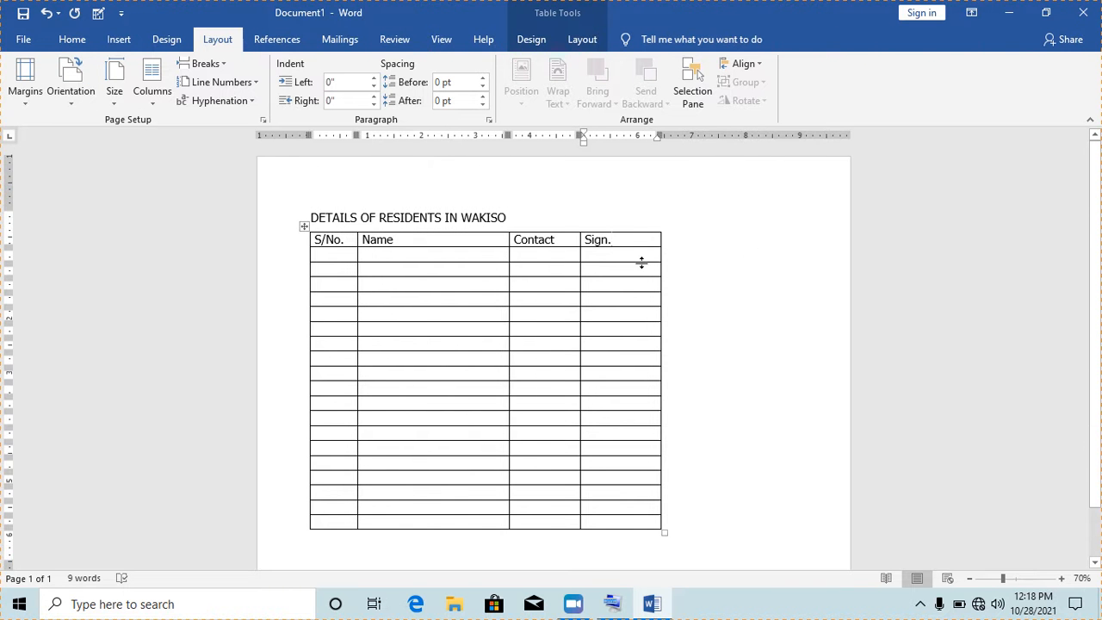
Insert two new columns to the right of the Sign. column
left_click_drag(557, 240, 628, 522)
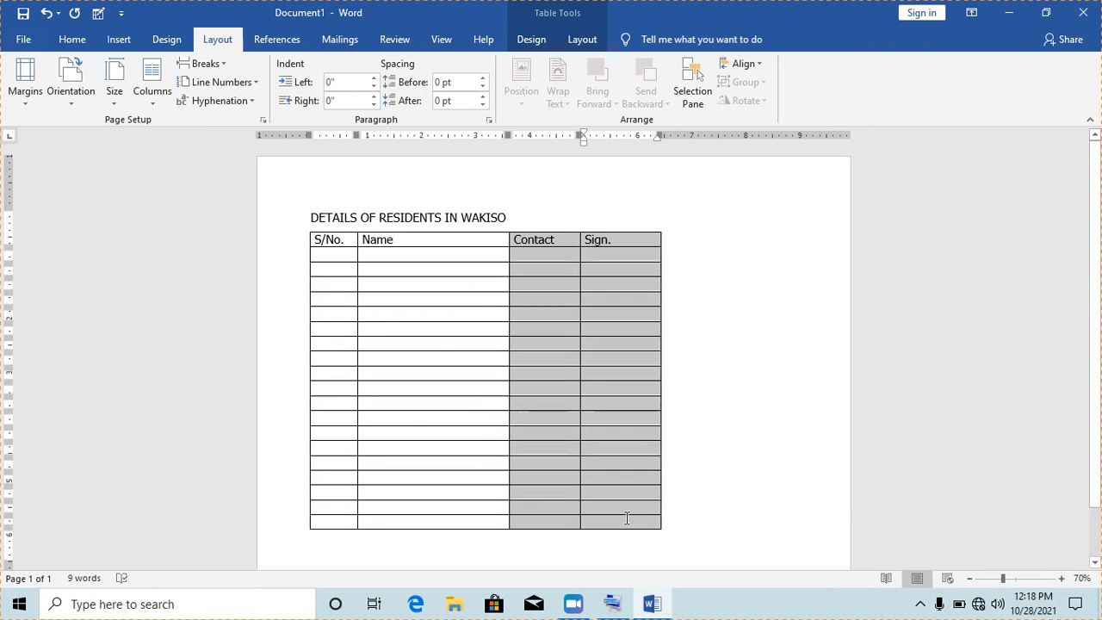
right_click(586, 453)
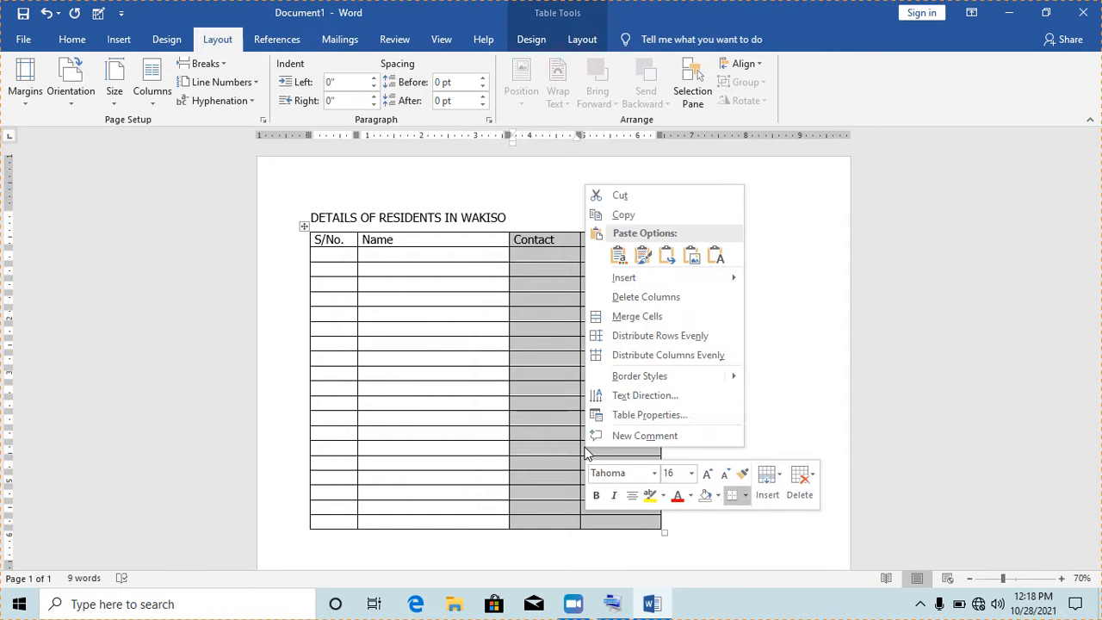
key("Escape")
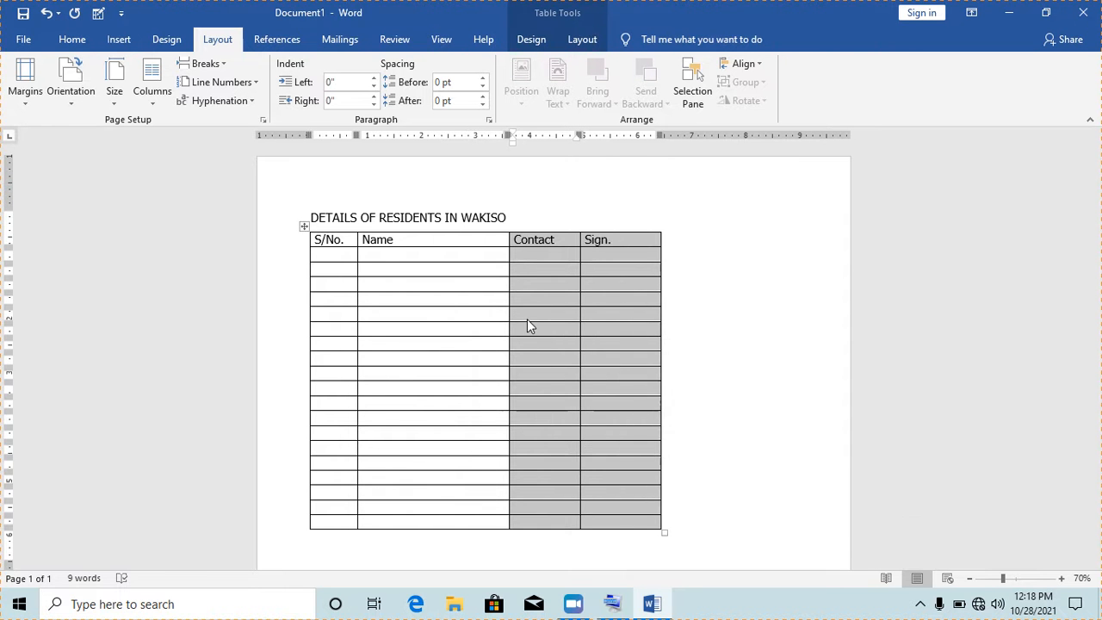
left_click(548, 305)
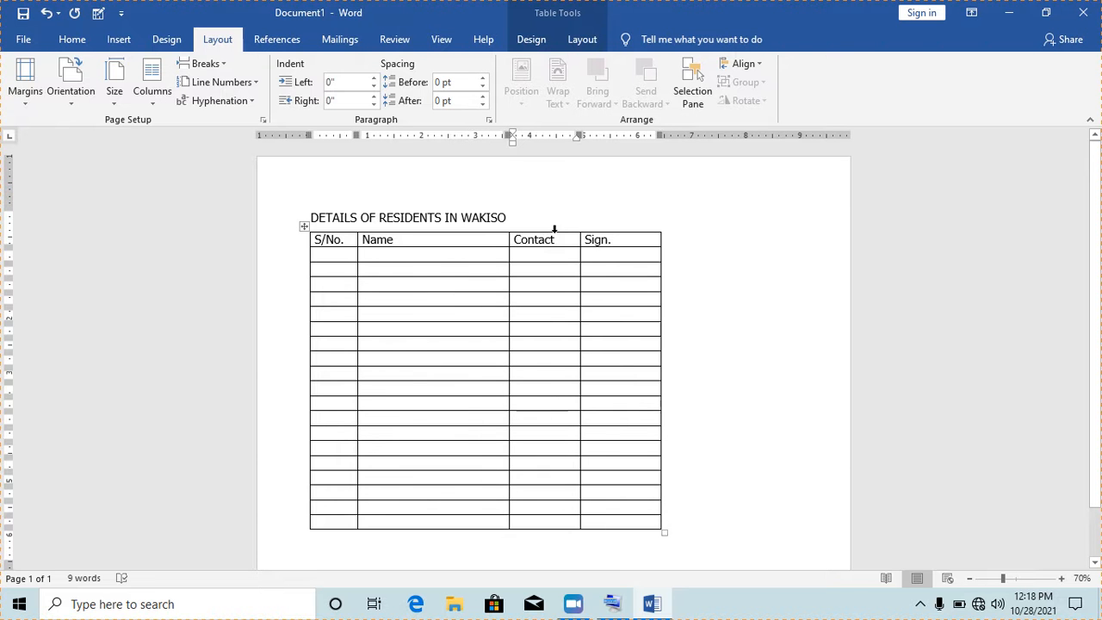
left_click_drag(543, 239, 628, 521)
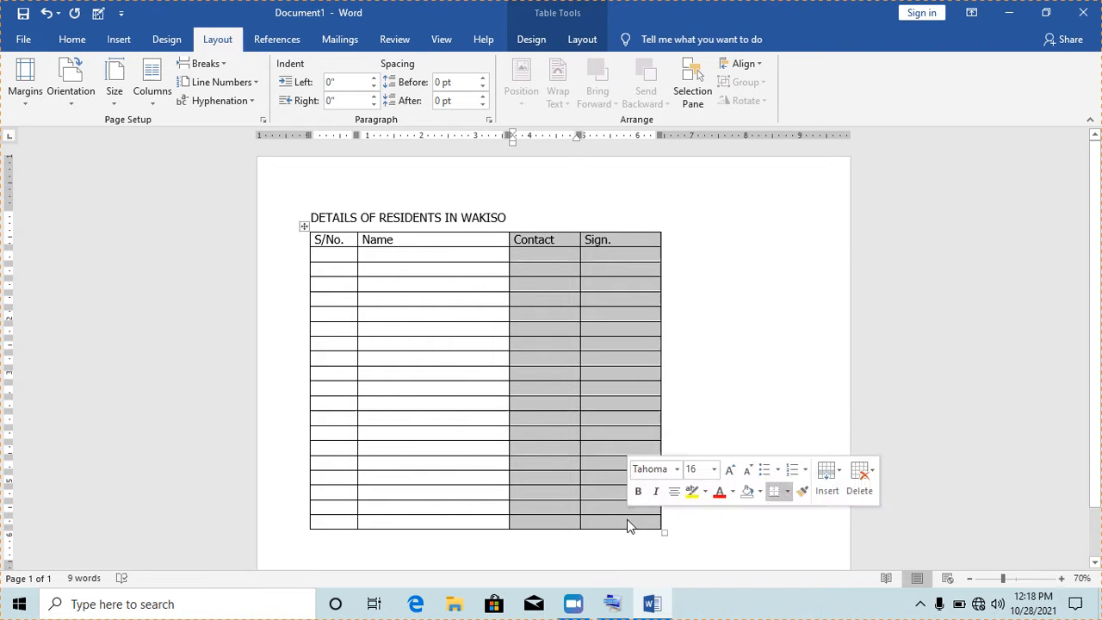
right_click(555, 293)
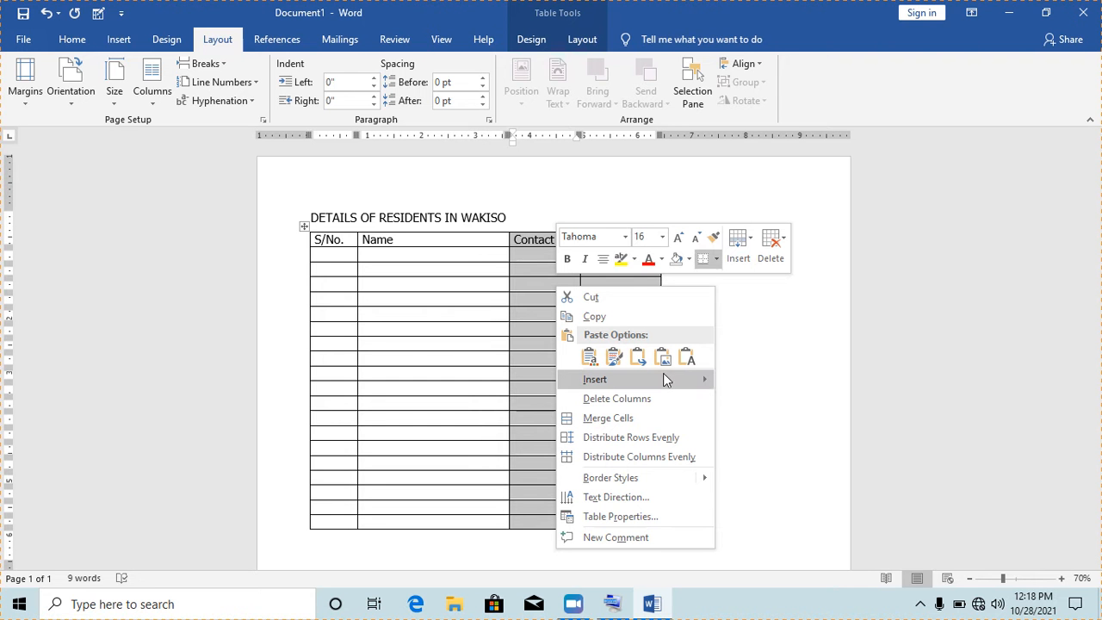
mouse_move(667, 380)
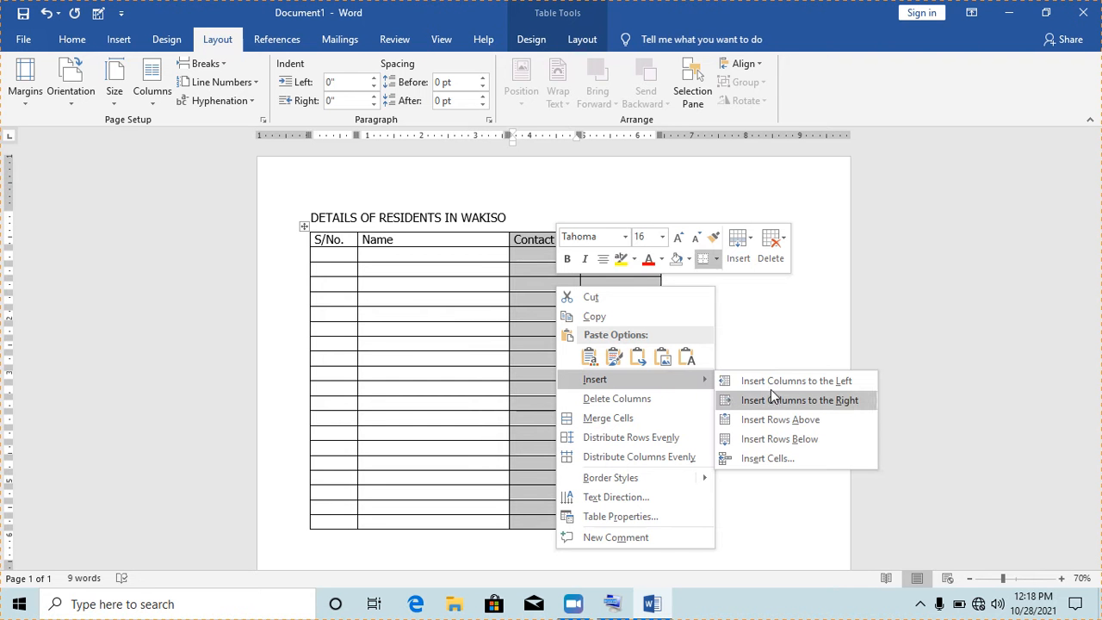
left_click(790, 403)
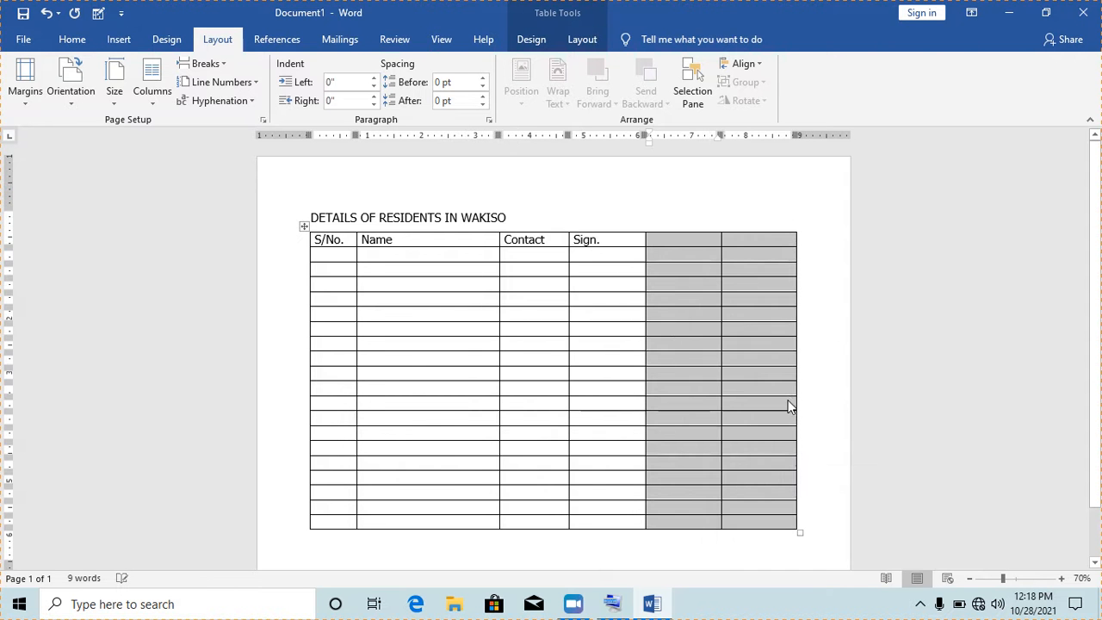
left_click(670, 300)
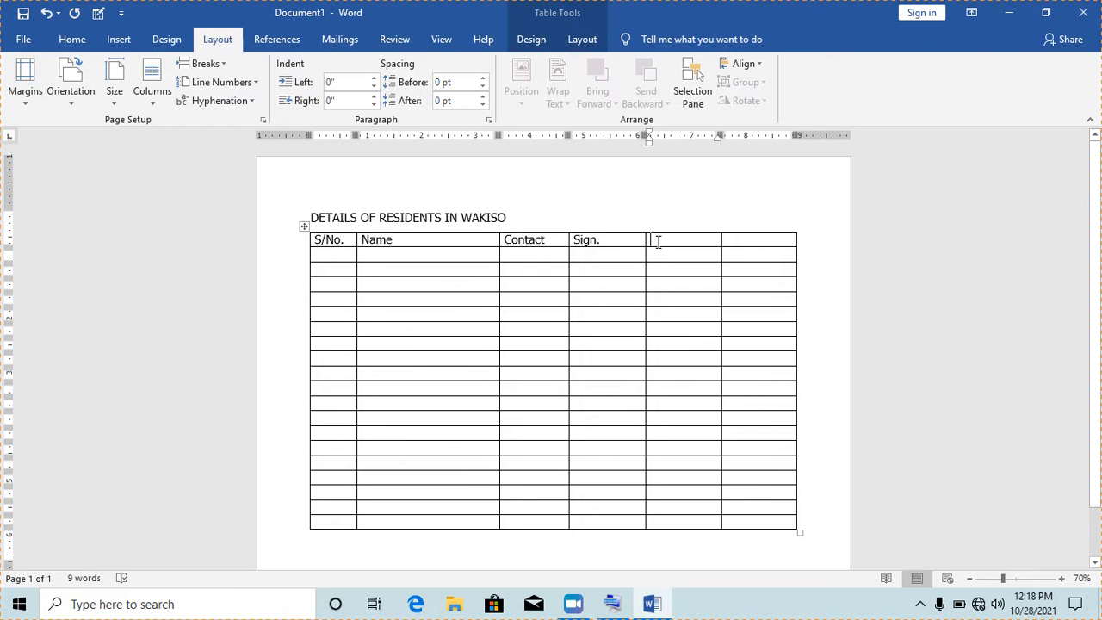
Head the fifth column 'Contact 2', rename Contact to 'Contact 1', and head the last 'ID No.'
type("Contact 2")
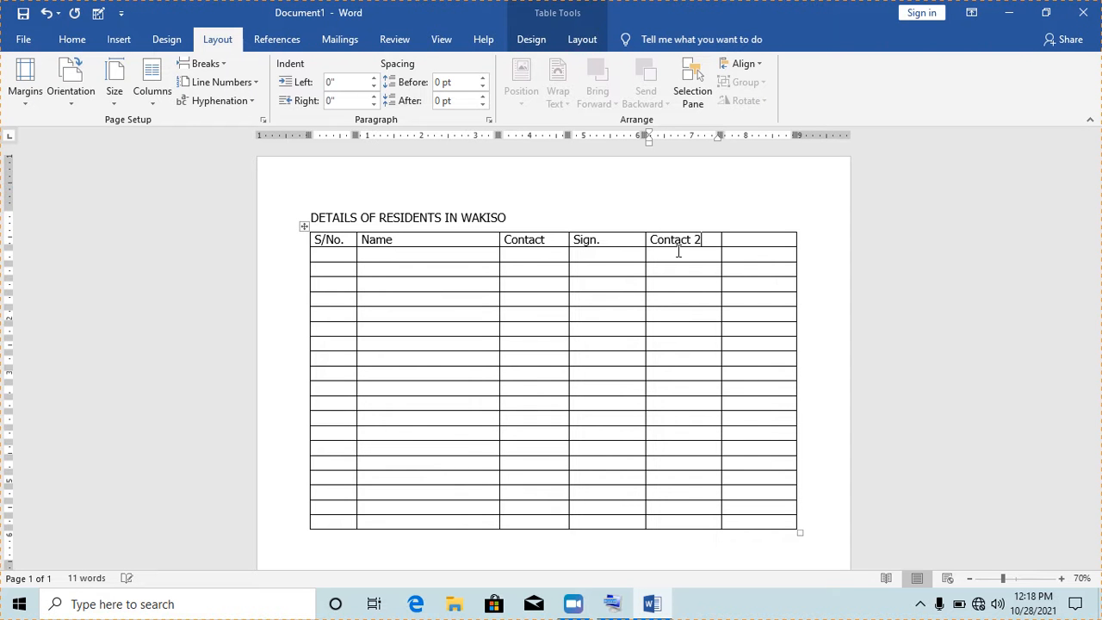
left_click(555, 240)
type("1")
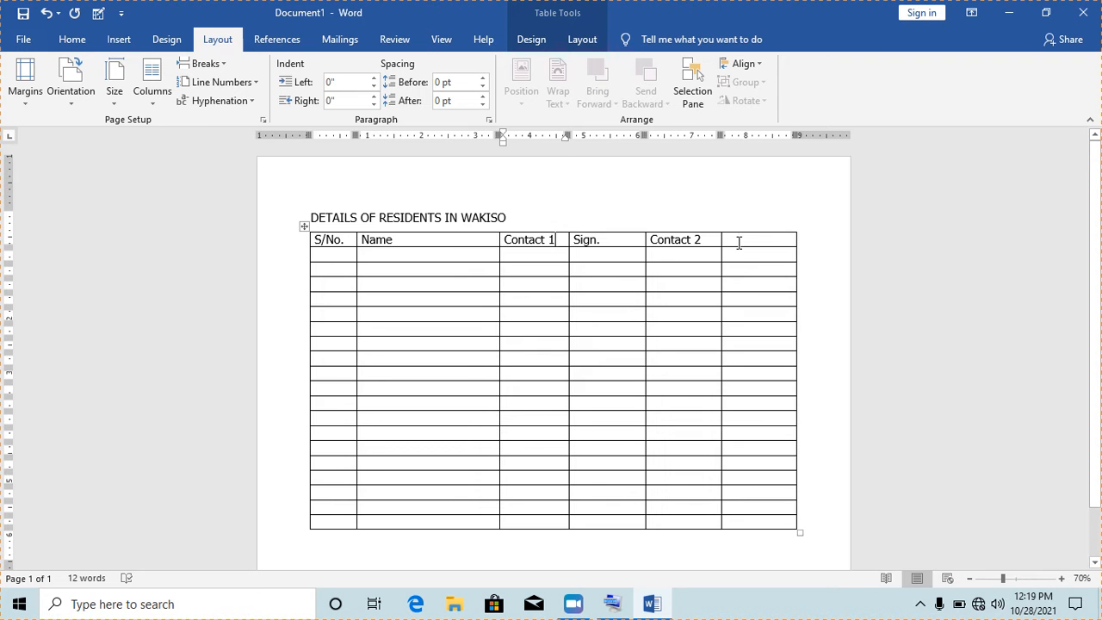
left_click(741, 241)
type("ID")
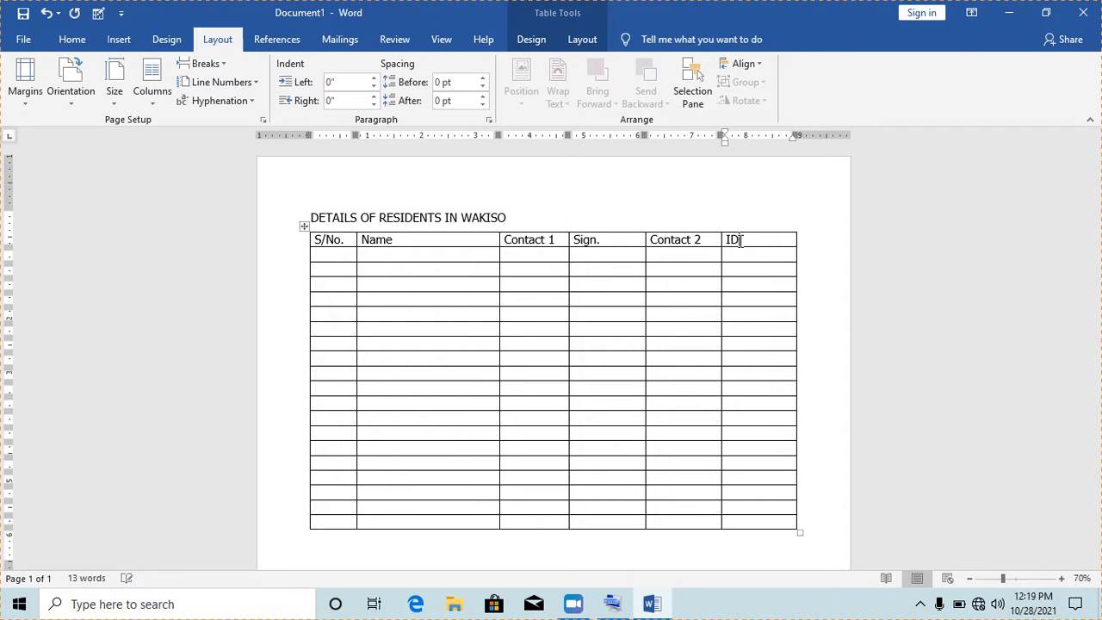
type(" No.")
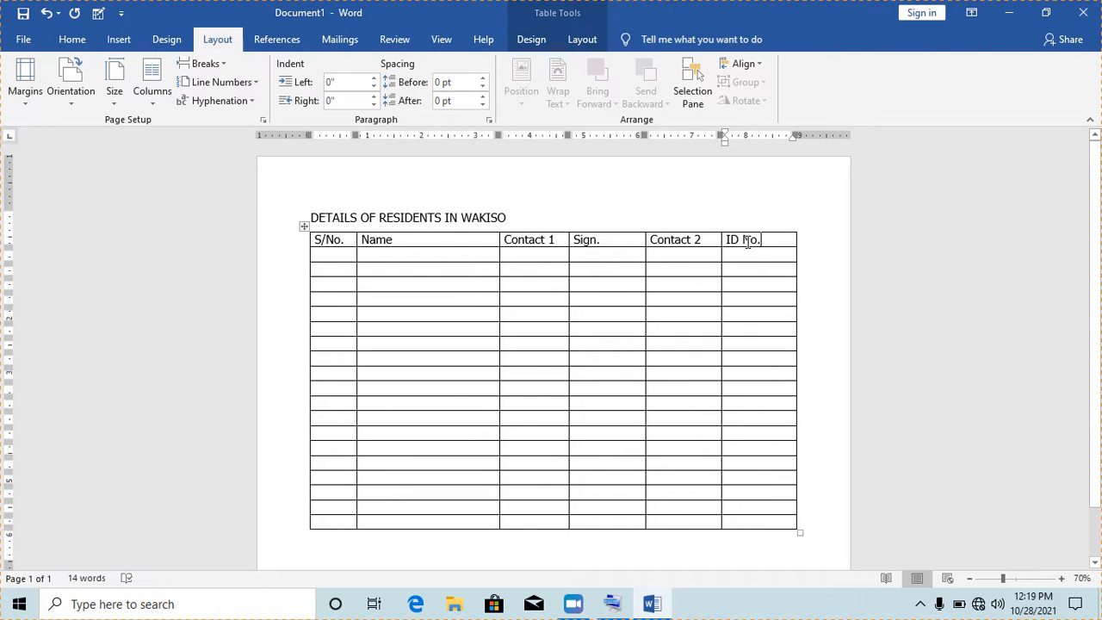
left_click_drag(767, 239, 339, 240)
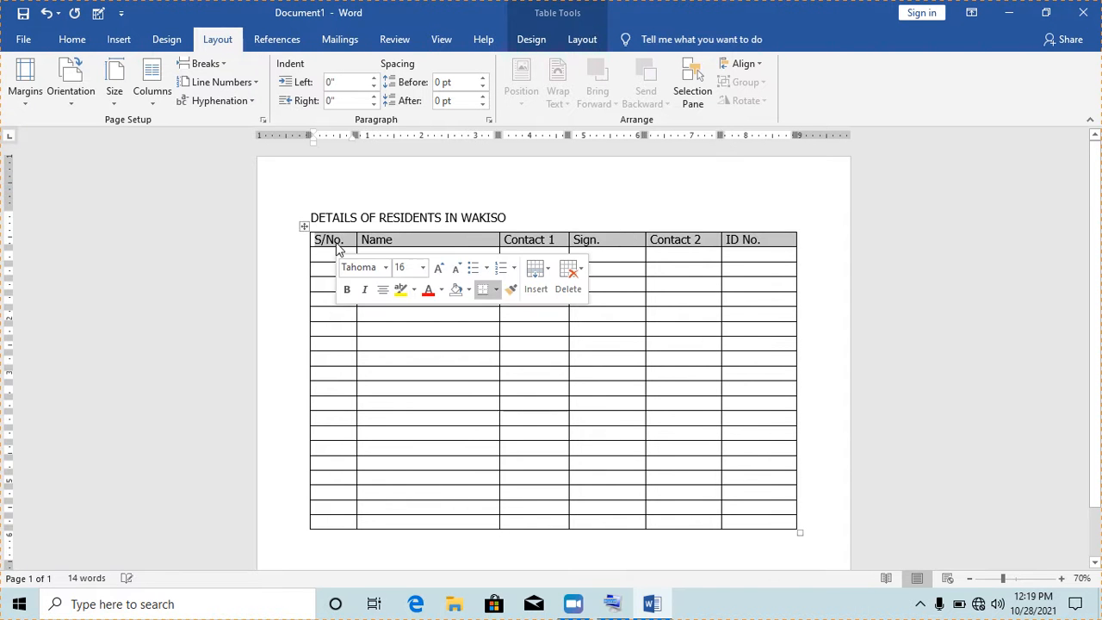
left_click(532, 330)
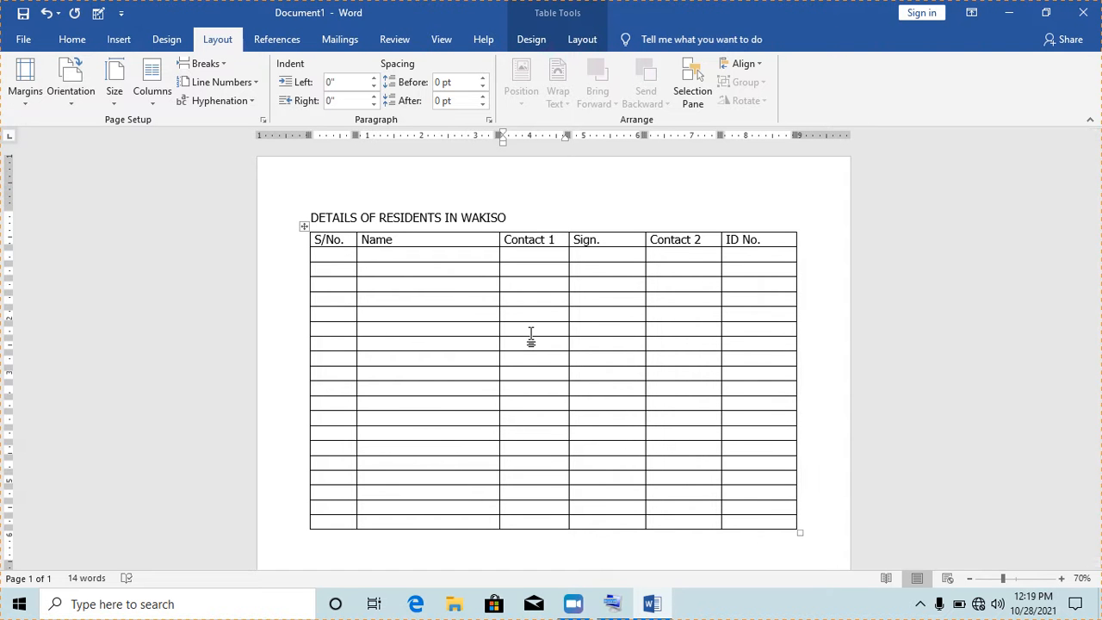
left_click(539, 284)
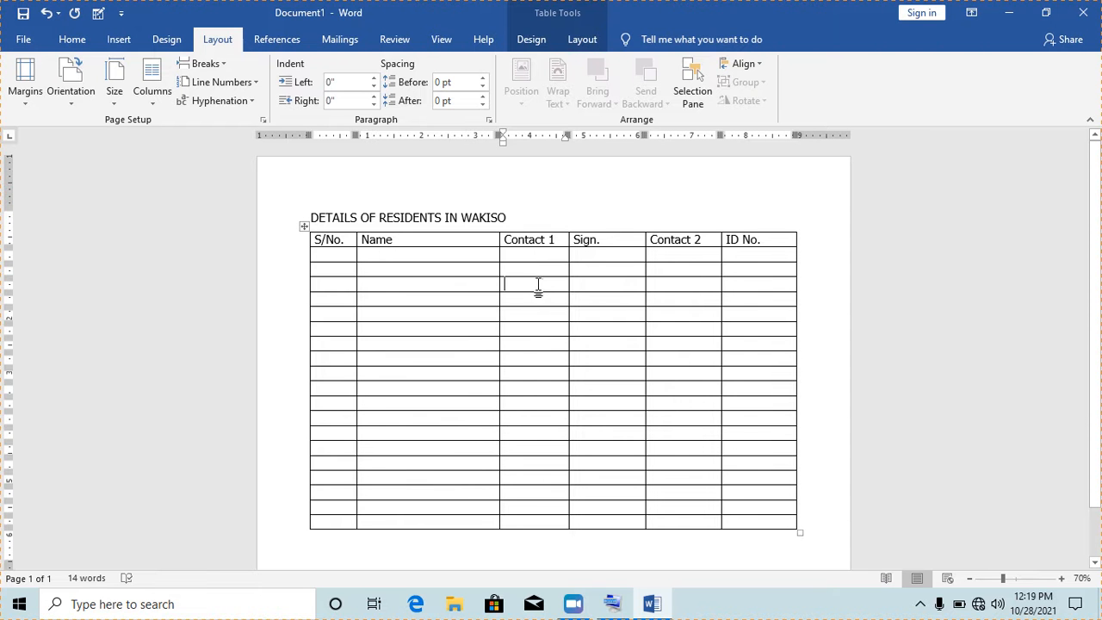
left_click(73, 97)
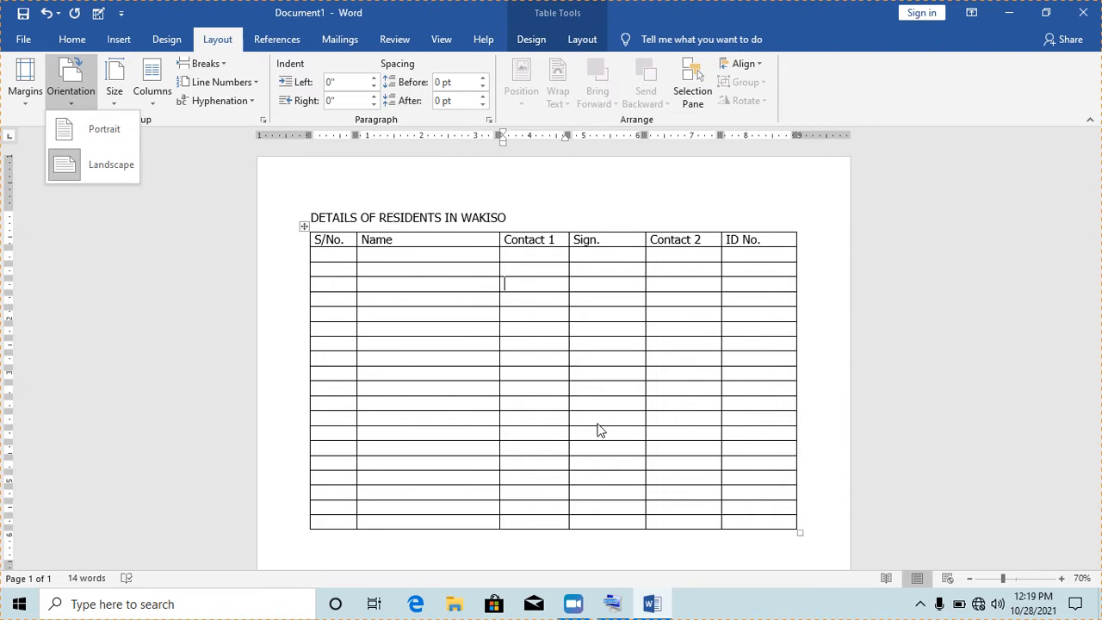
left_click(975, 579)
left_click(976, 579)
left_click(976, 578)
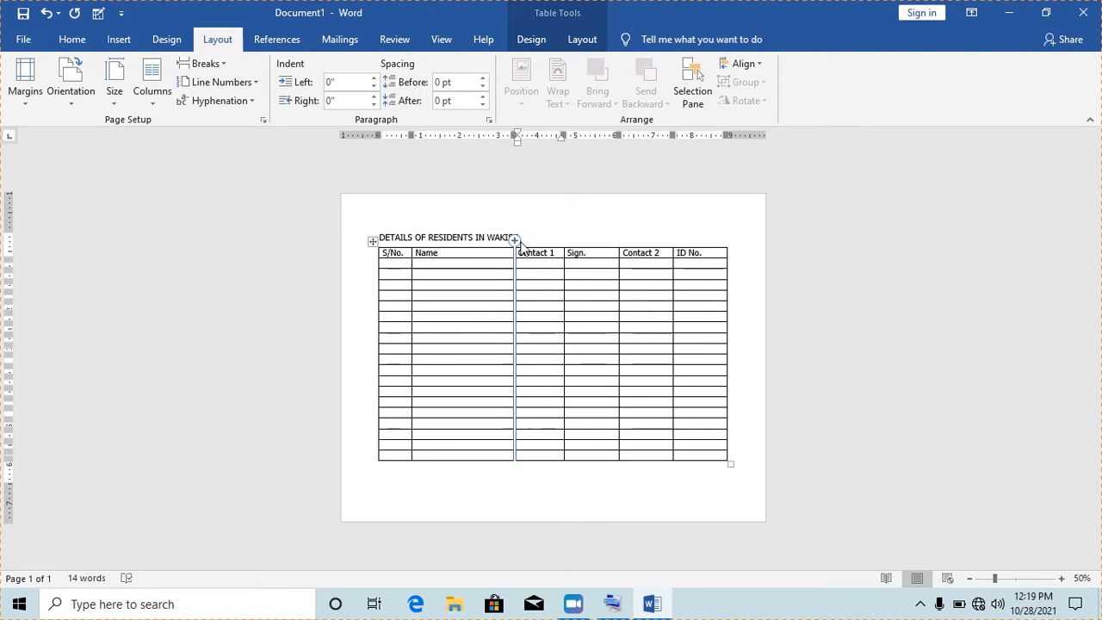
left_click(444, 287)
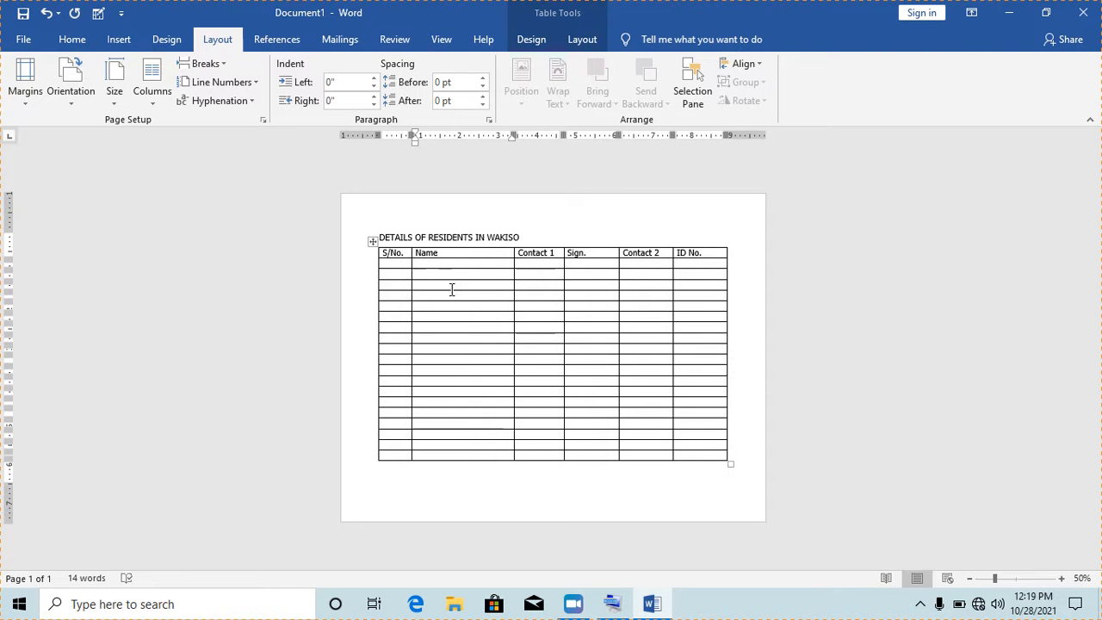
left_click(74, 99)
left_click(81, 123)
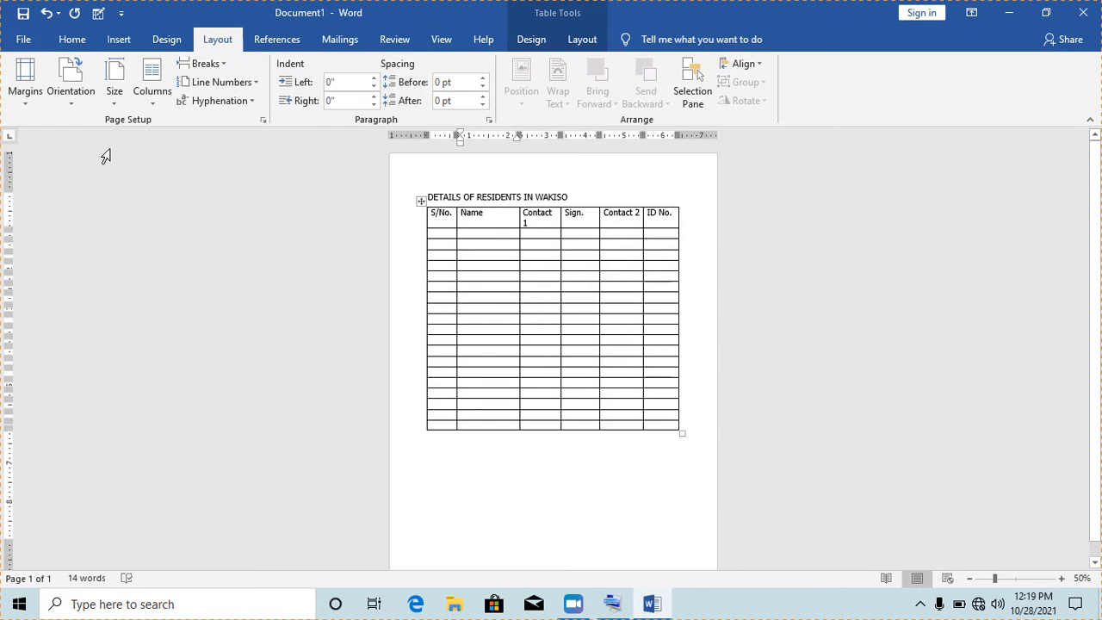
left_click(73, 99)
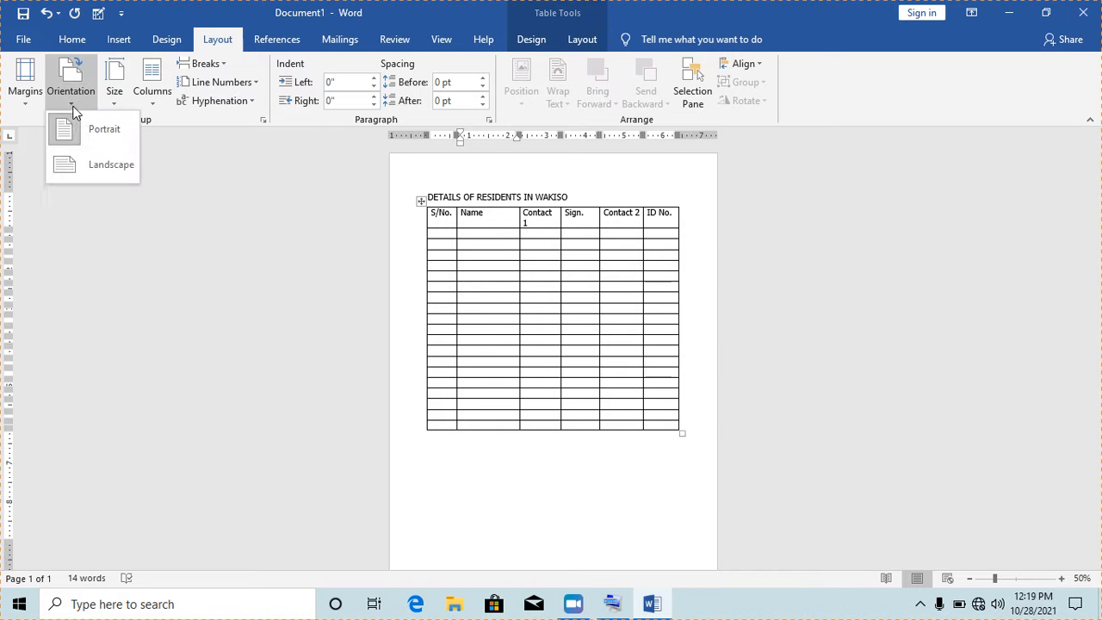
left_click(90, 168)
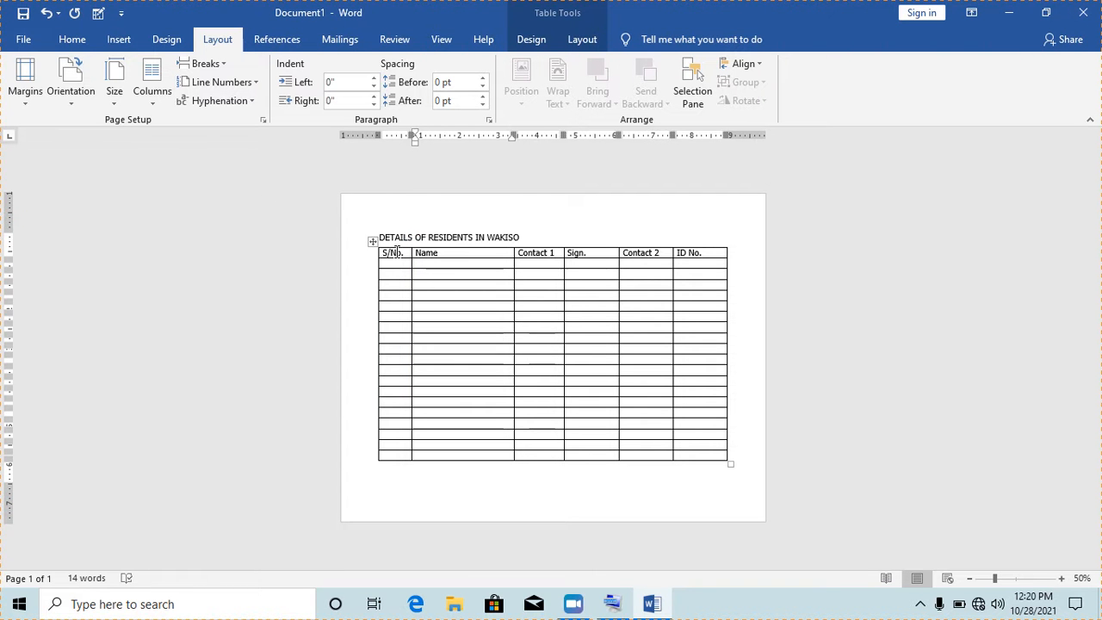
Select the whole residents table and clear its header text
left_click(371, 242)
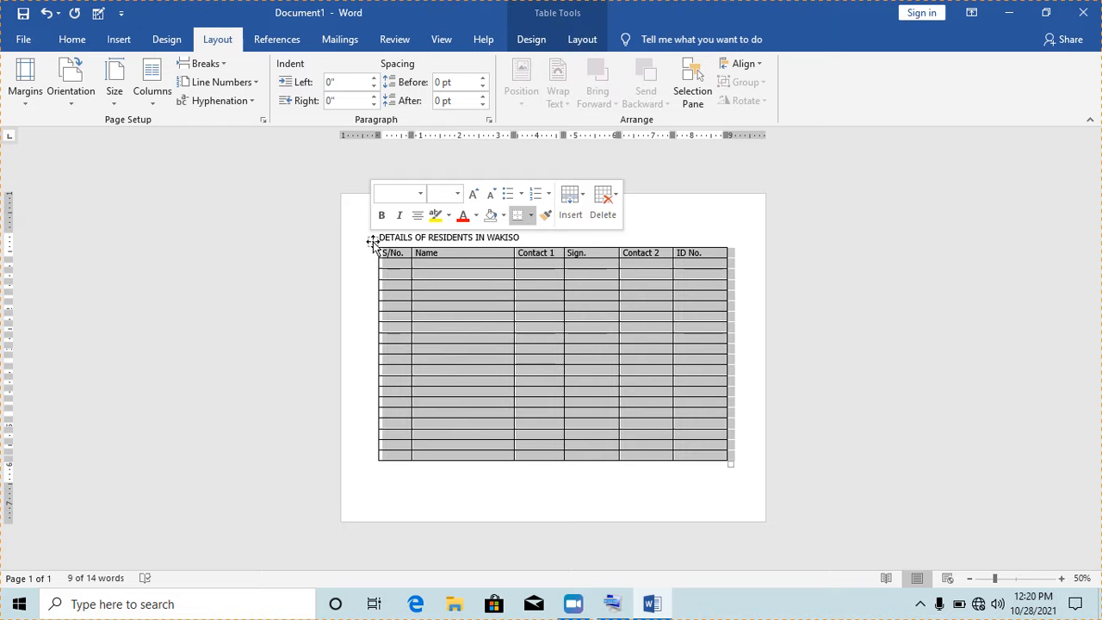
left_click(372, 243)
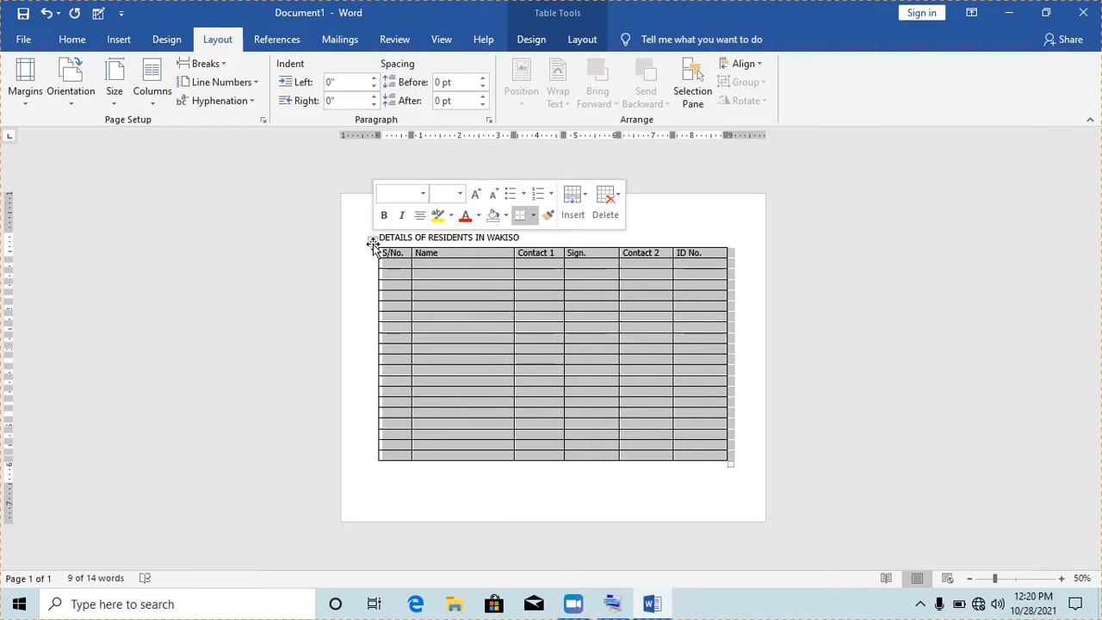
key("Delete")
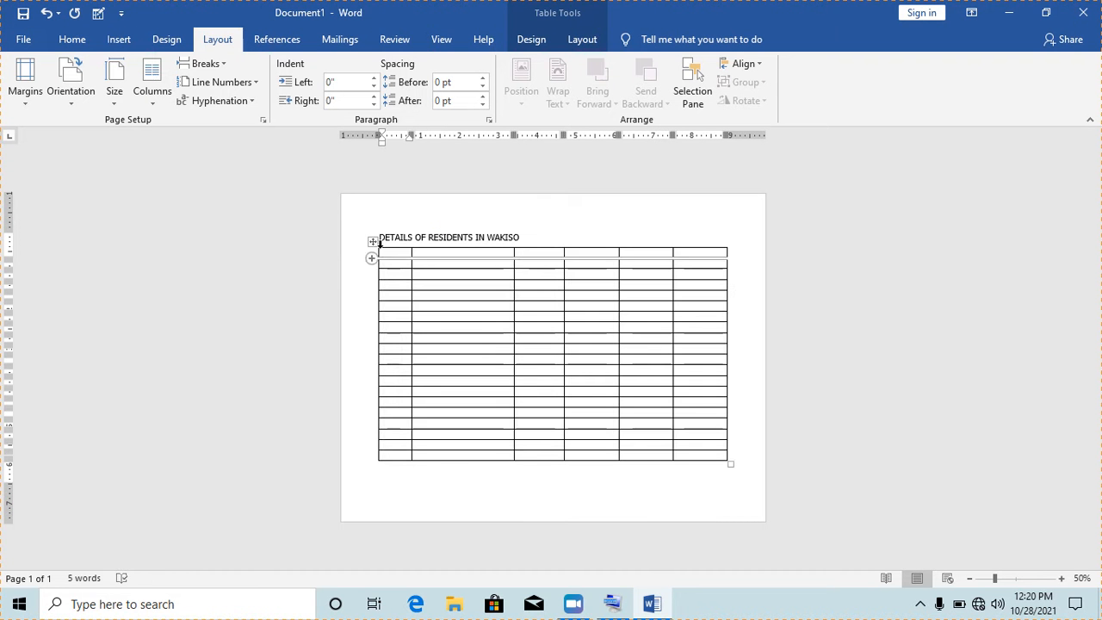
Delete the table's four right-hand columns and set the page back to Portrait
mouse_move(542, 250)
left_mouse_down()
mouse_move(622, 256)
mouse_move(652, 278)
mouse_move(695, 385)
mouse_move(697, 462)
left_mouse_up()
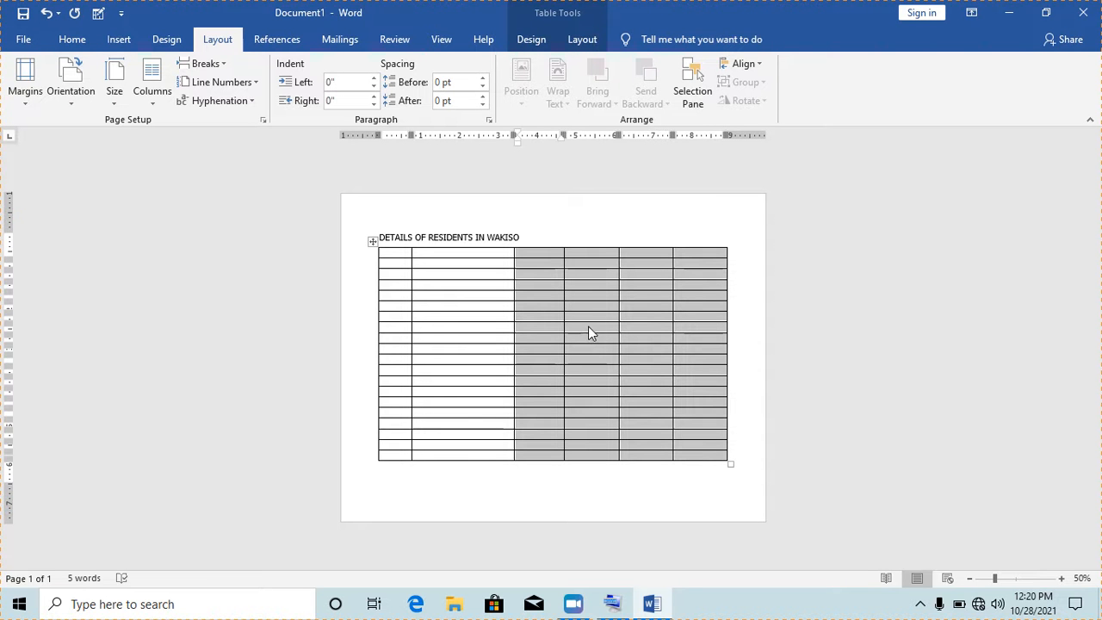
right_click(588, 334)
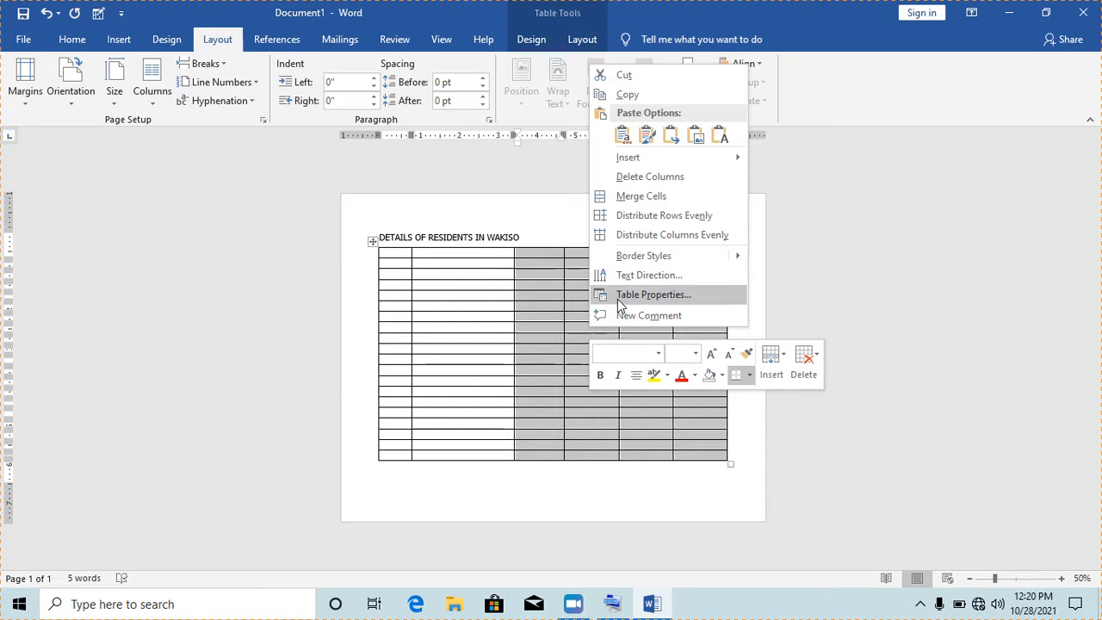
left_click(647, 176)
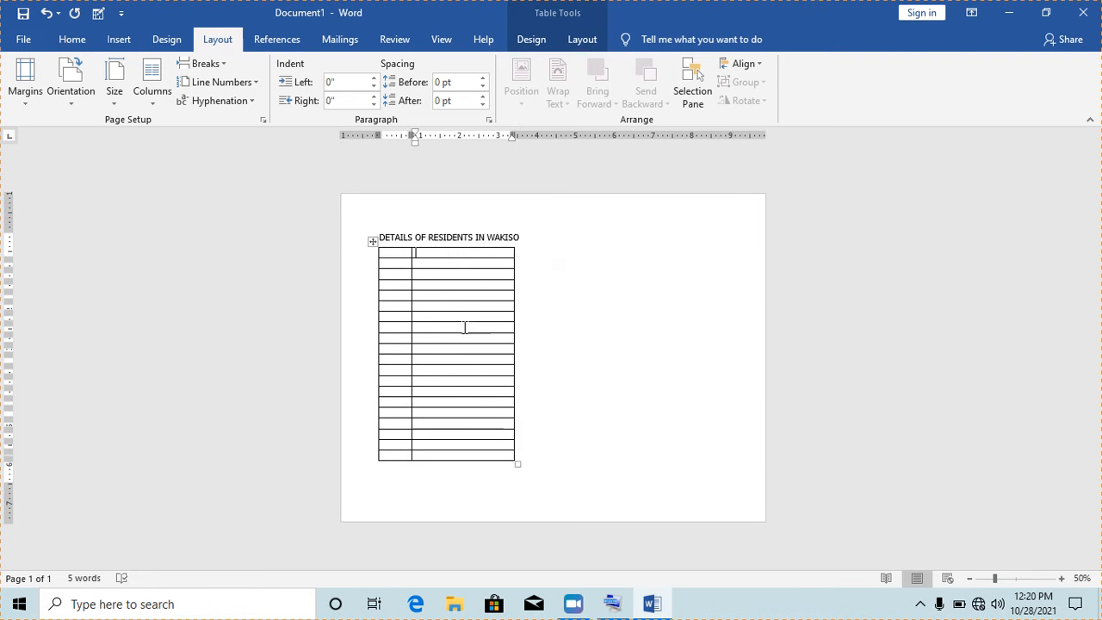
left_click(73, 104)
left_click(78, 126)
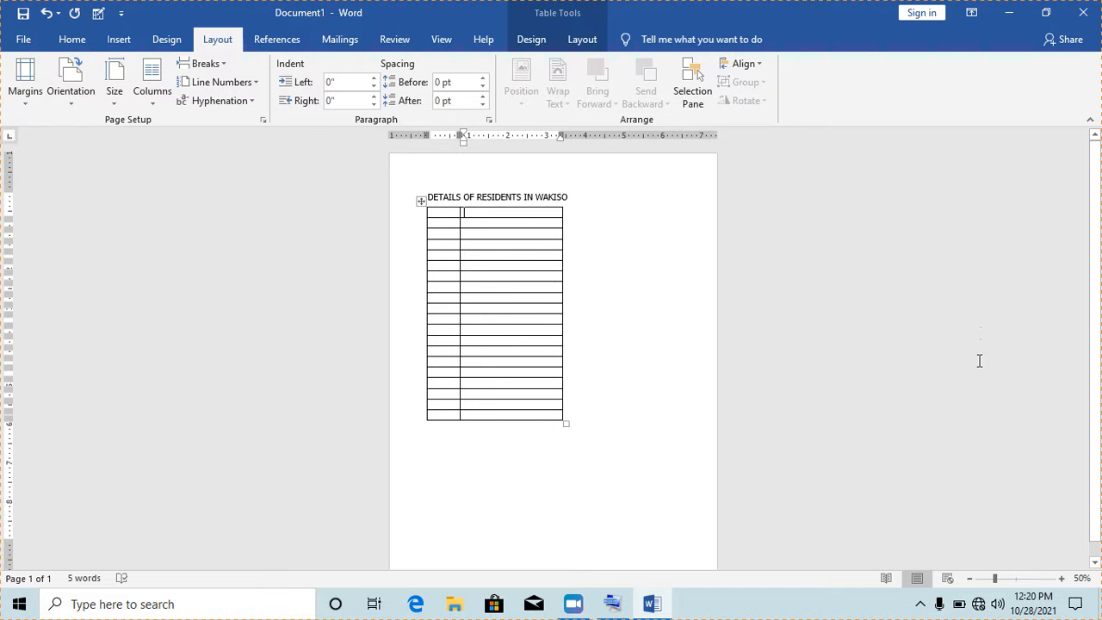
Zoom the page to 80% and open the Size list of paper sizes
left_click(1062, 579)
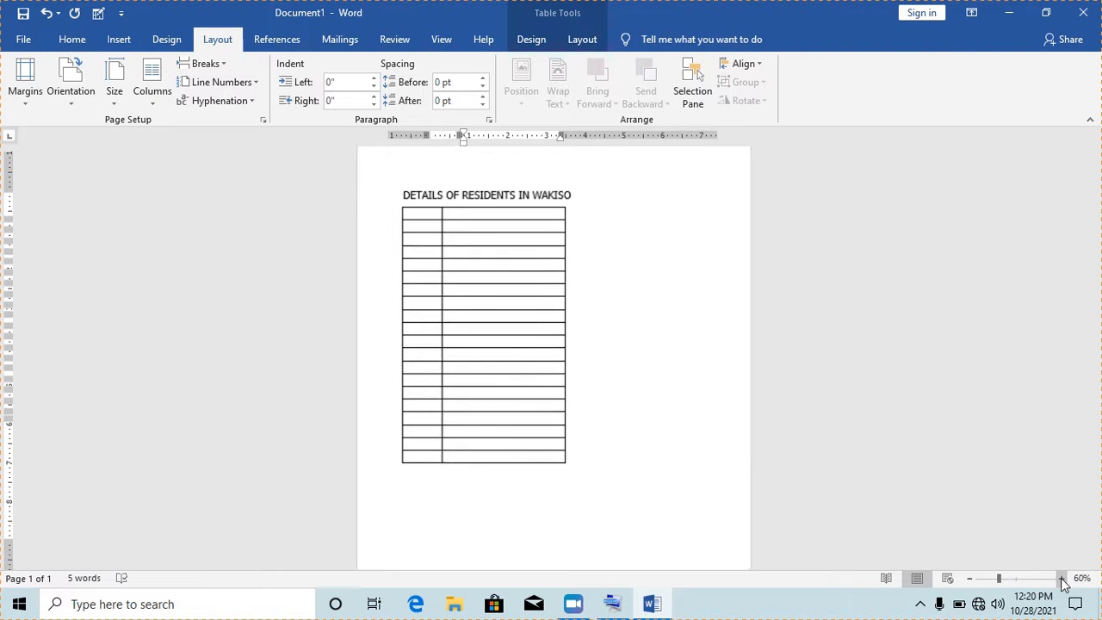
left_click(1062, 579)
left_click(1061, 579)
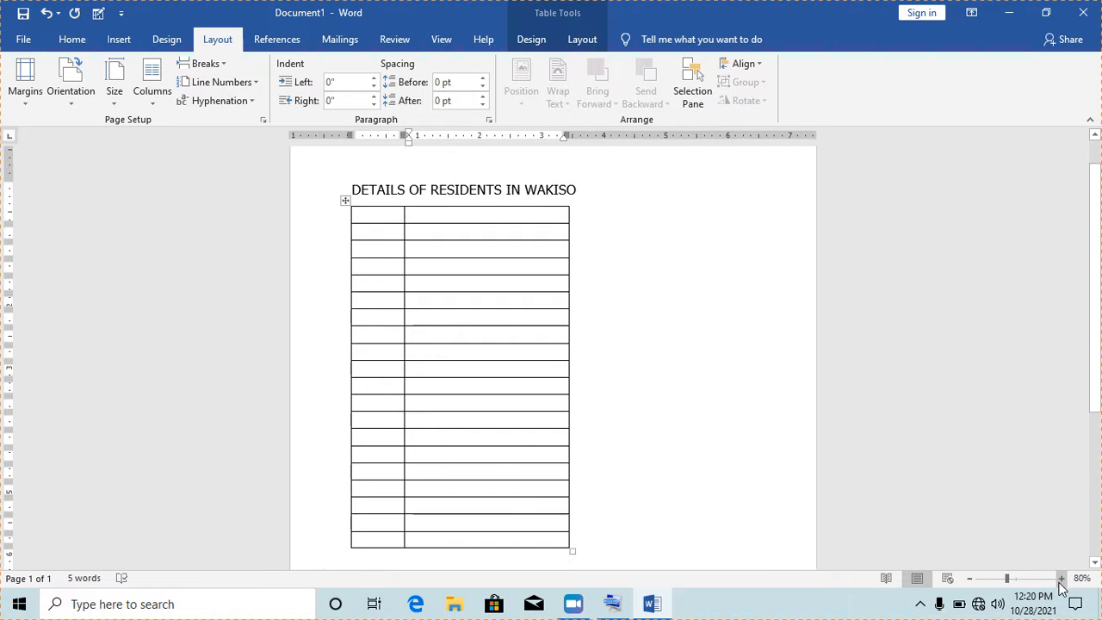
left_click_drag(1099, 349, 1100, 303)
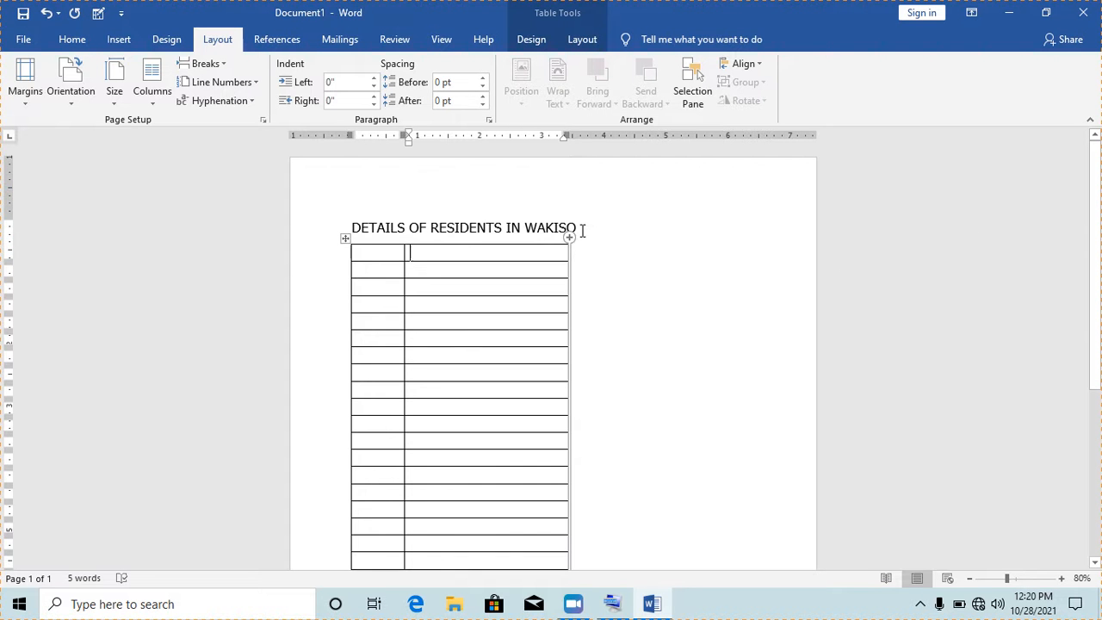
left_click_drag(524, 216, 350, 217)
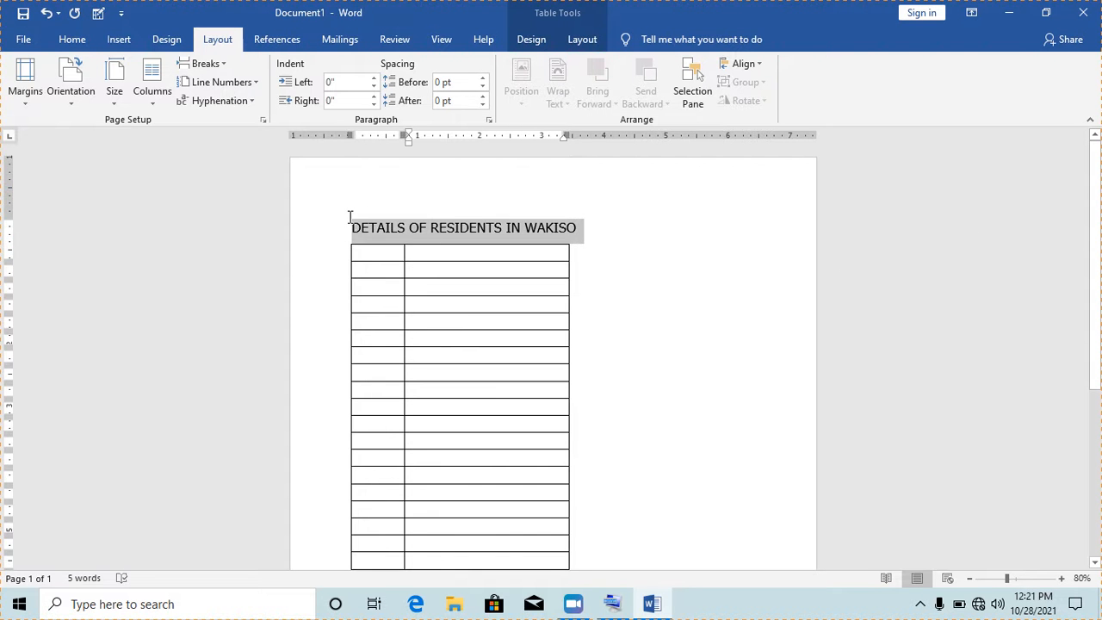
left_click(432, 257)
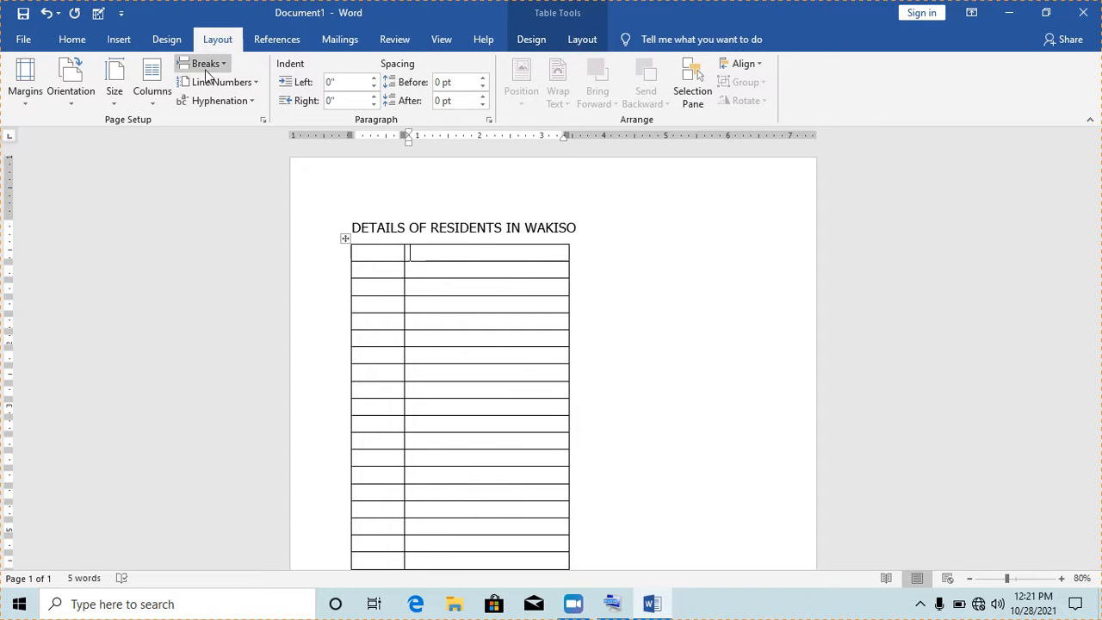
left_click(113, 102)
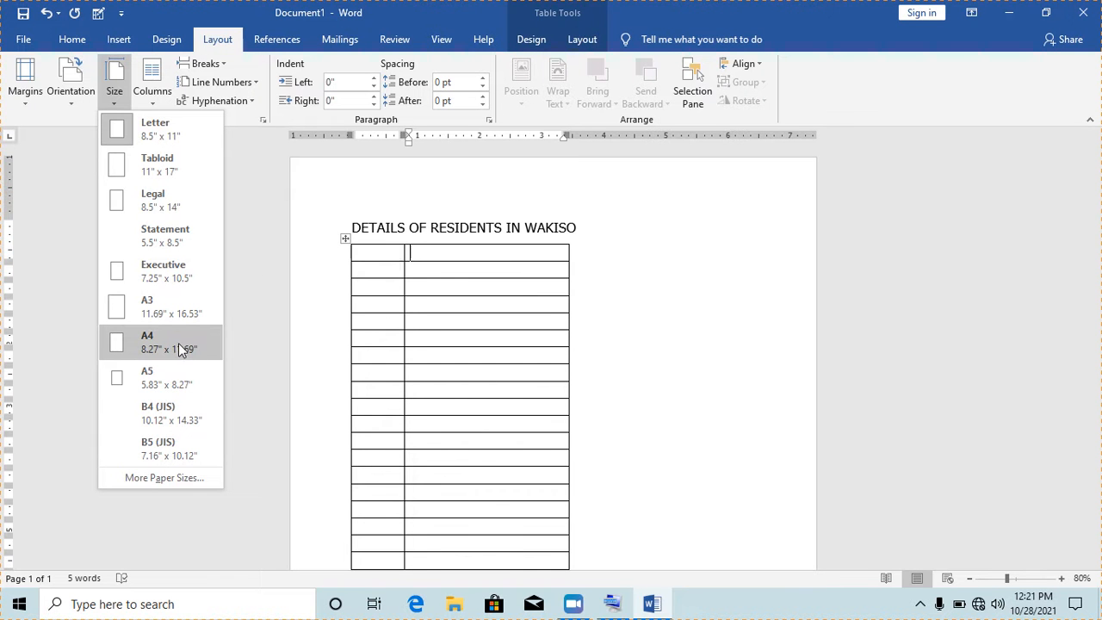
Choose A4 from the paper Size list, leaving the page portrait, and click into the title line
left_click(135, 345)
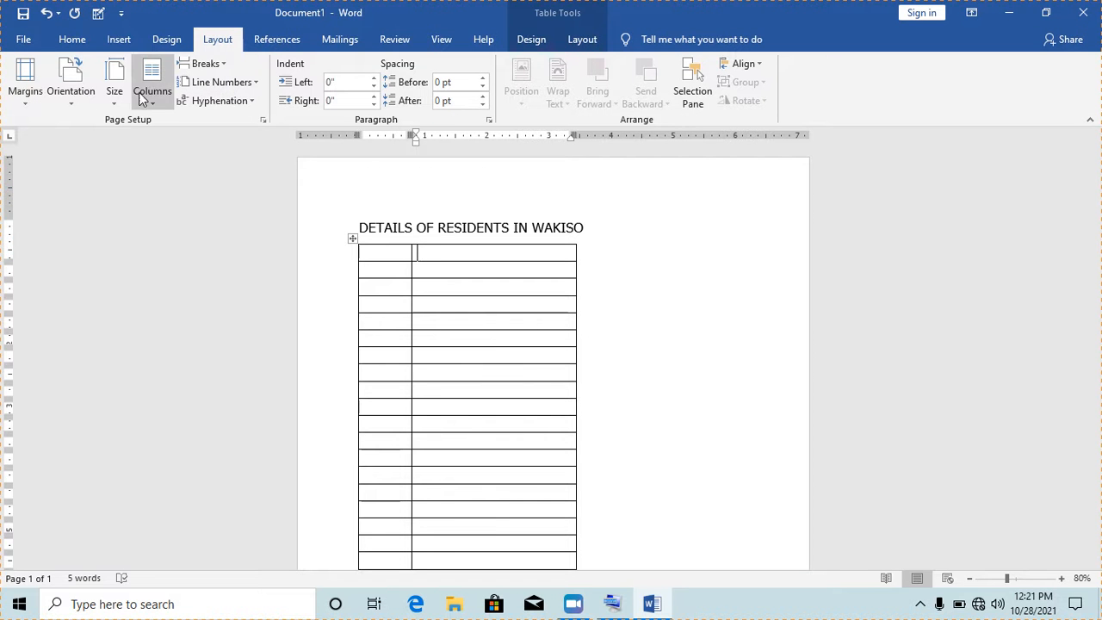
left_click(113, 101)
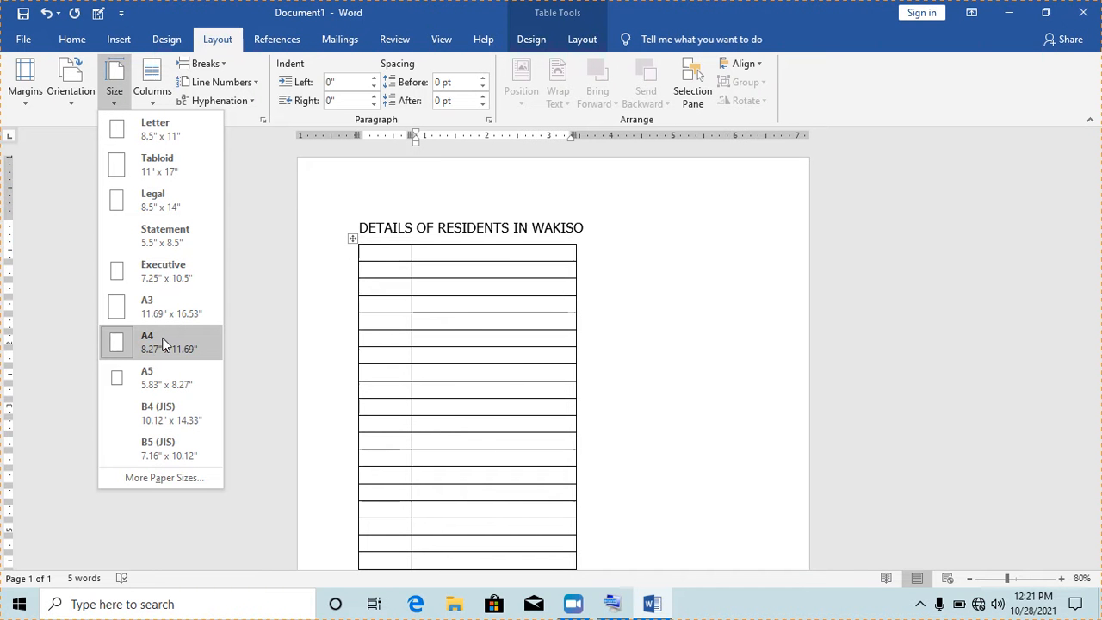
left_click(648, 284)
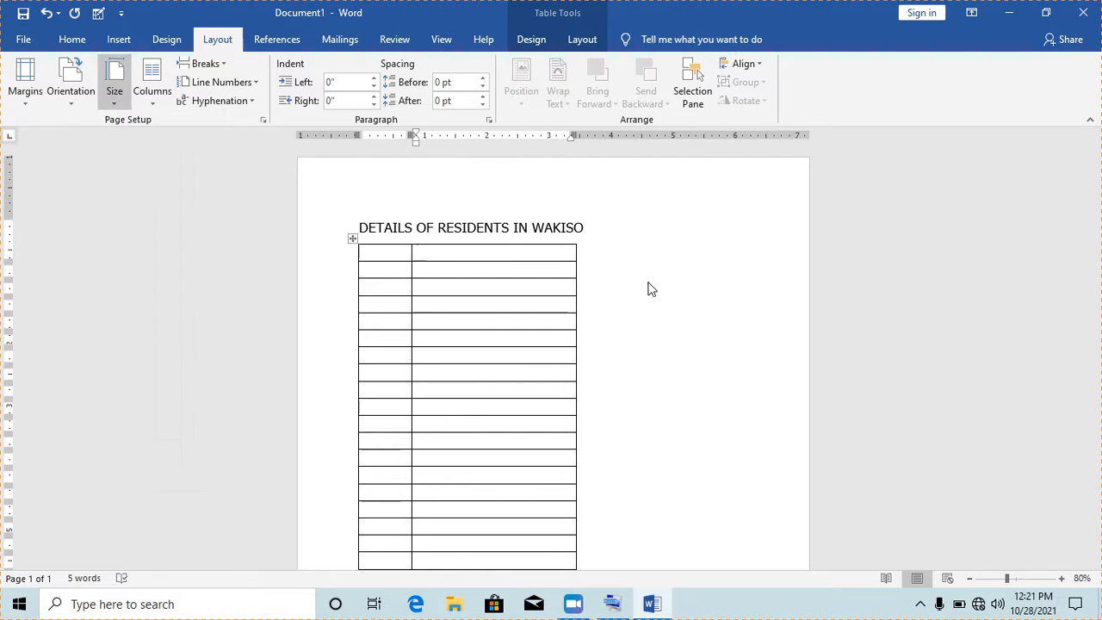
left_click(564, 228)
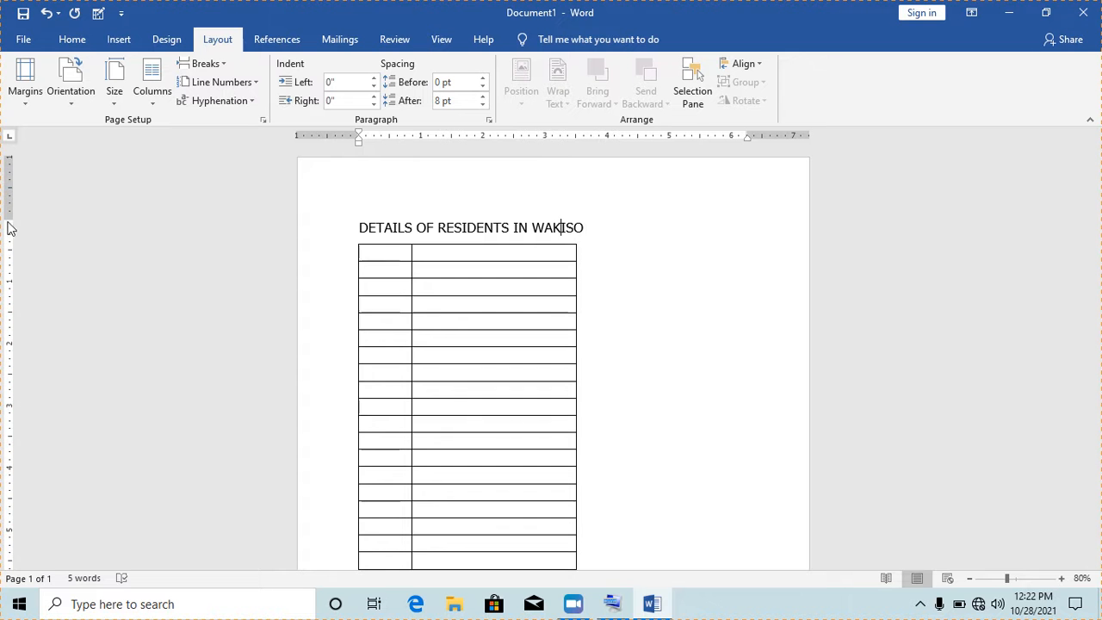
mouse_move(7, 219)
left_mouse_down()
mouse_move(6, 197)
mouse_move(8, 220)
left_mouse_up()
left_click(562, 227)
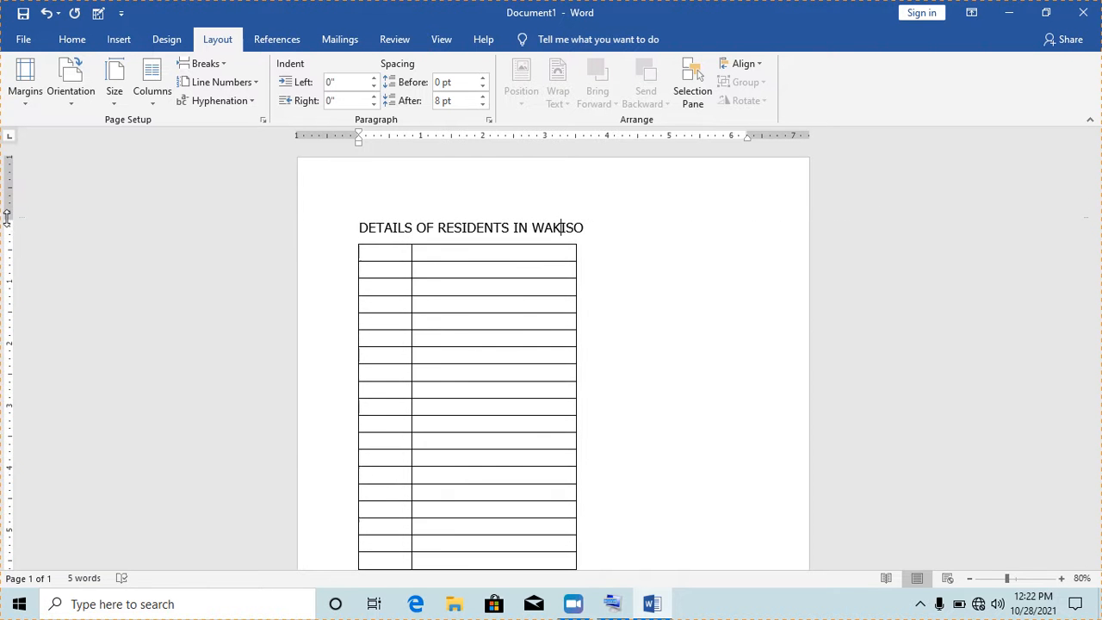
left_click(529, 322)
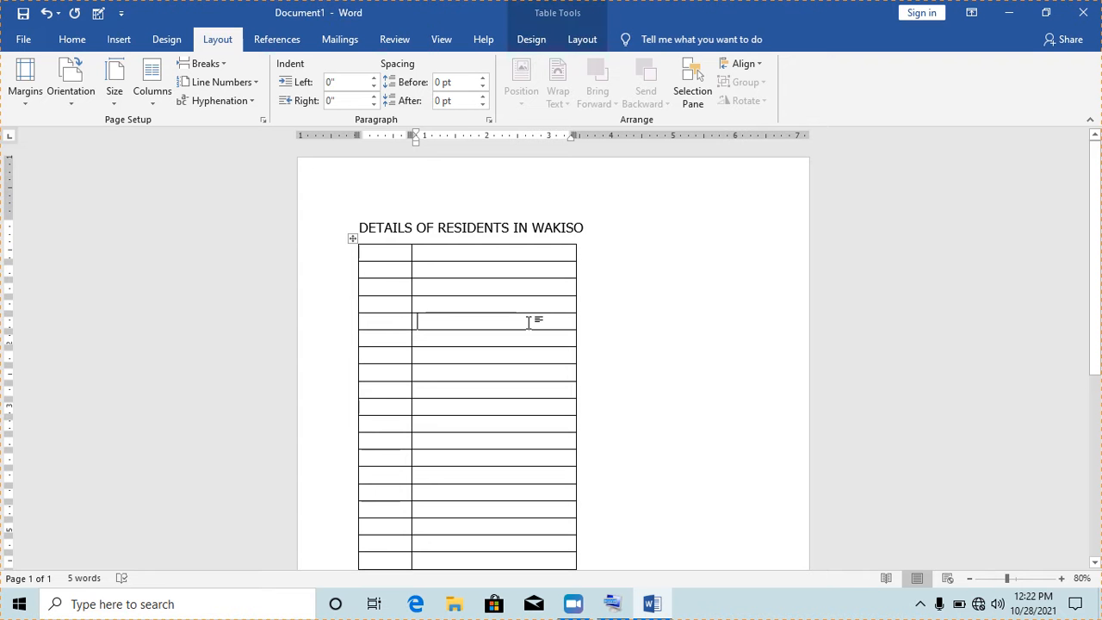
left_click(514, 225)
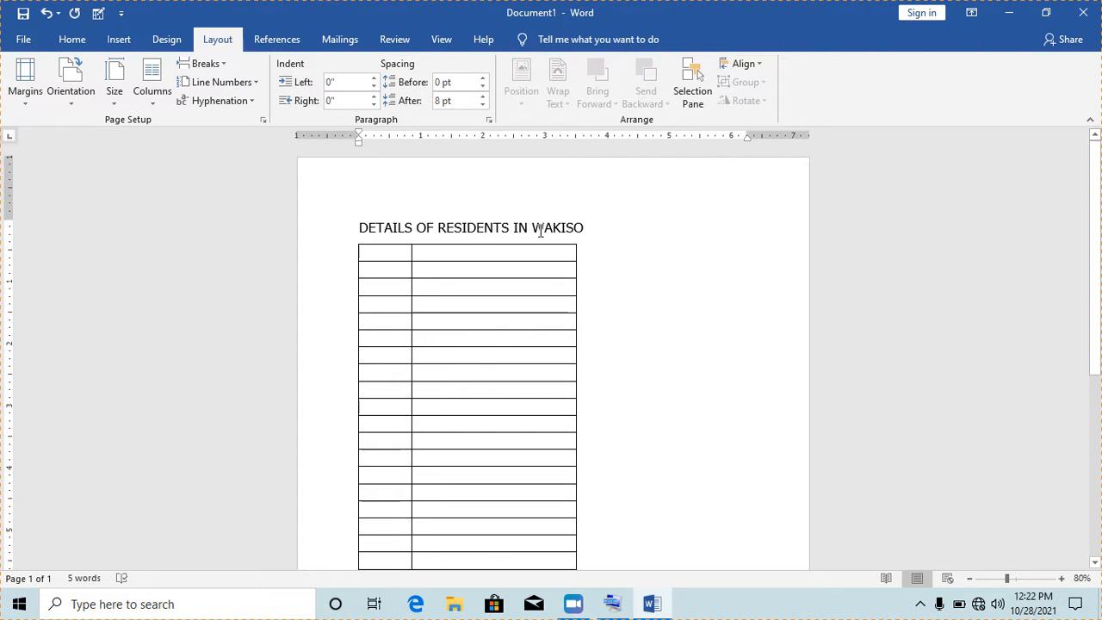
left_click(430, 269)
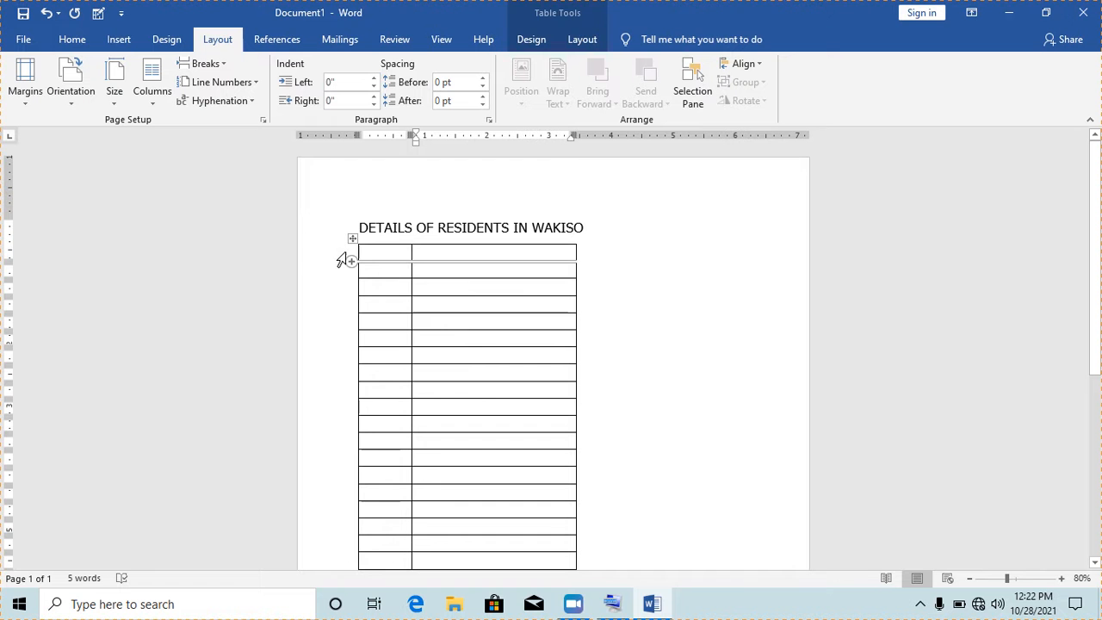
mouse_move(352, 259)
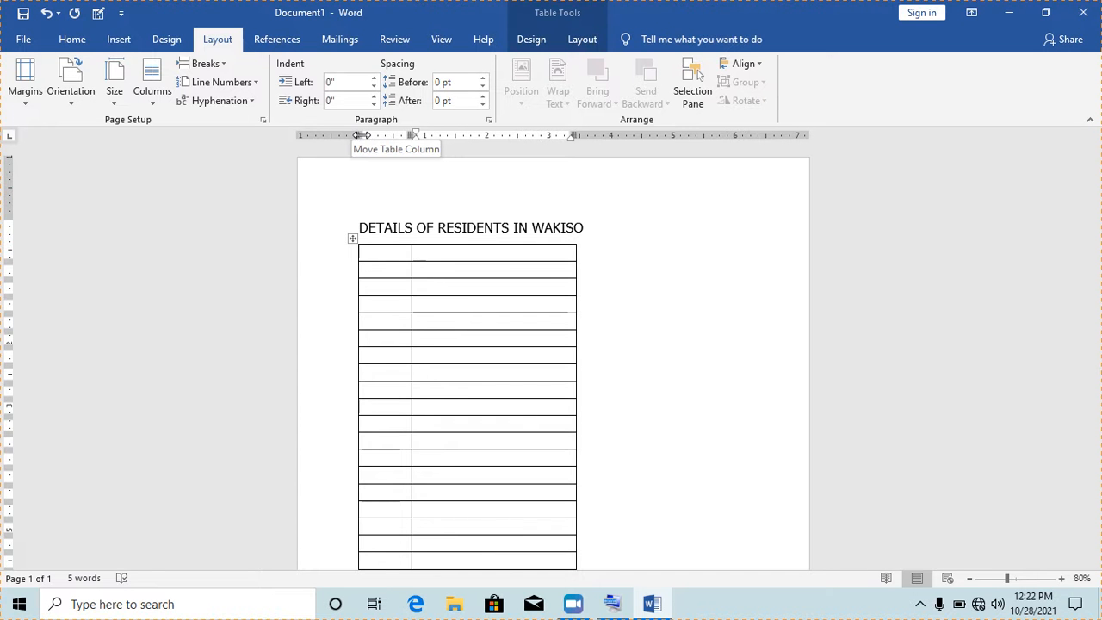
Shift the table left on the ruler and raise the top margin so title and table move up
left_click_drag(360, 135, 318, 140)
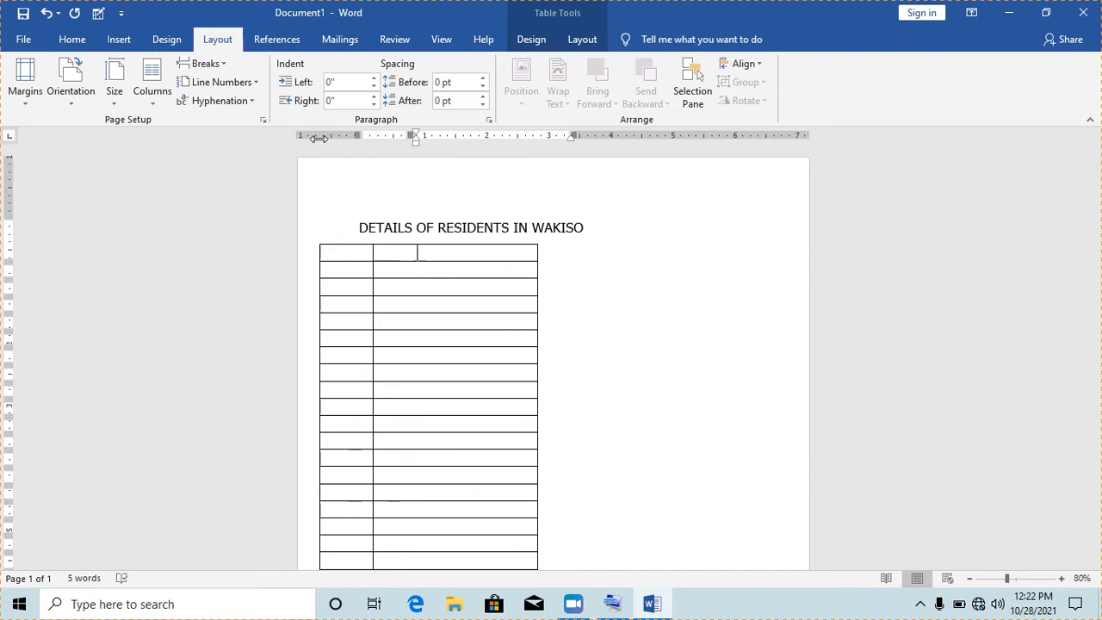
left_click(469, 225)
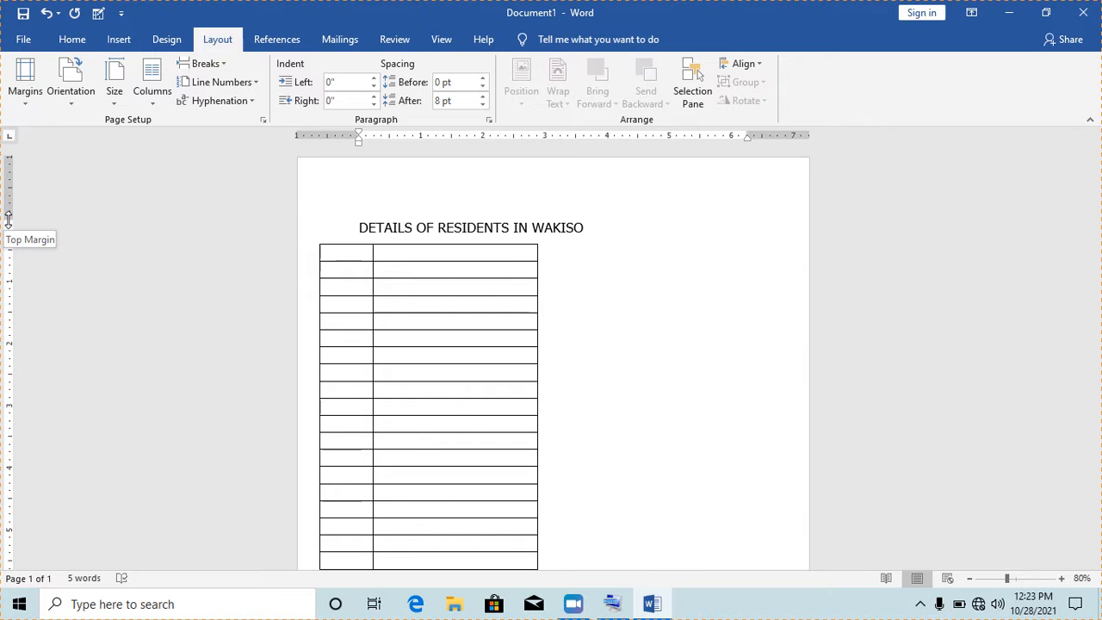
left_click_drag(8, 217, 9, 217)
left_click_drag(9, 216, 10, 176)
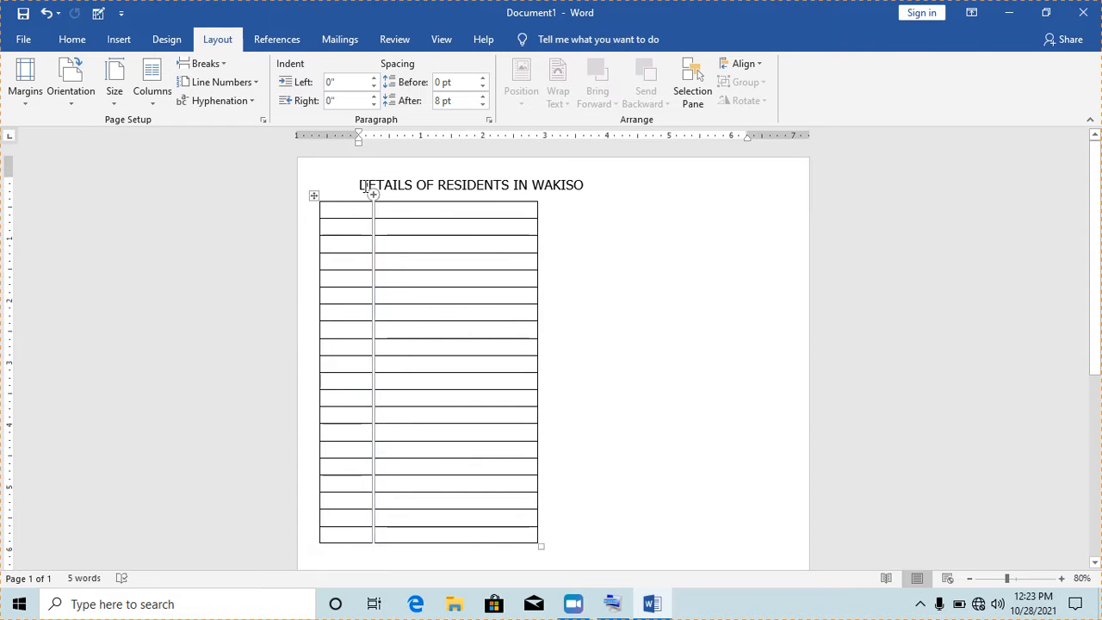
Start a new blank document, Document2, with Ctrl+N
left_click_drag(587, 188, 357, 186)
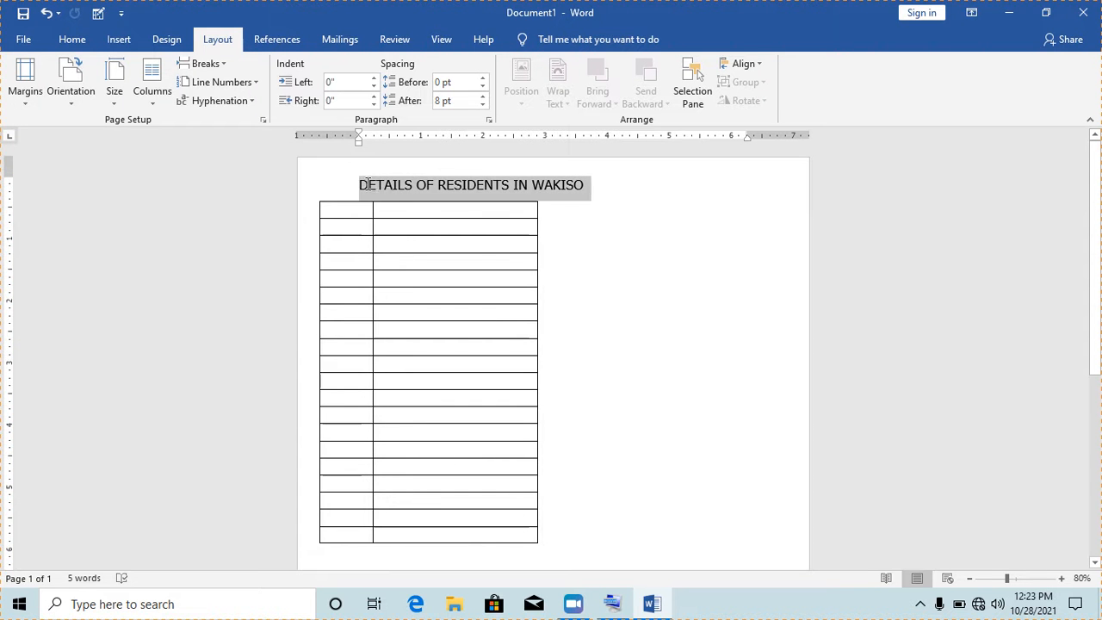
left_click(616, 255)
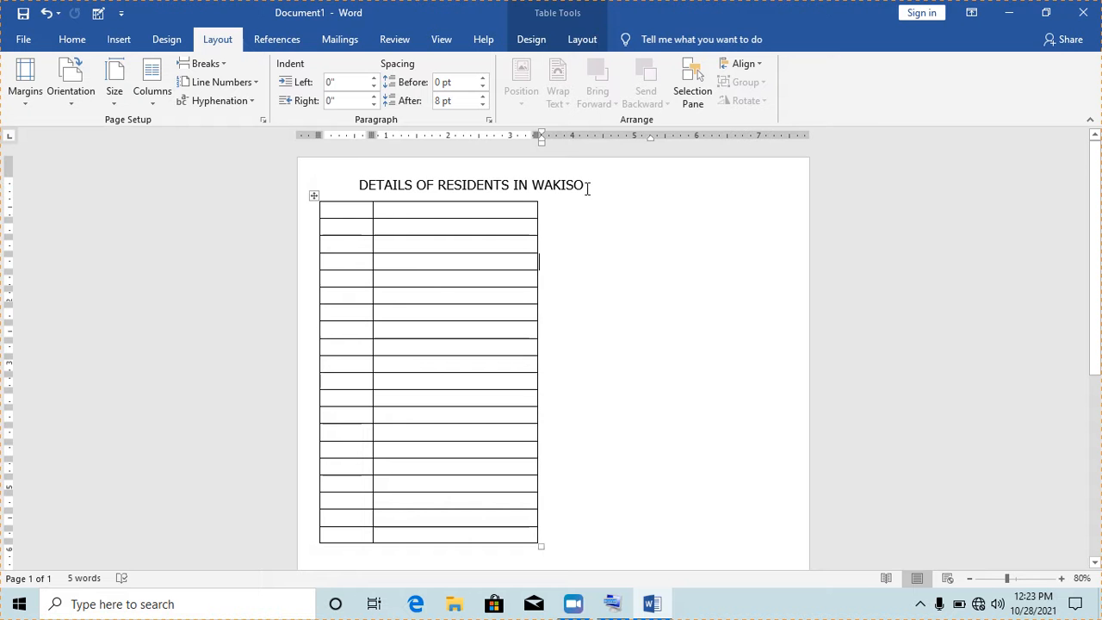
left_click(587, 188)
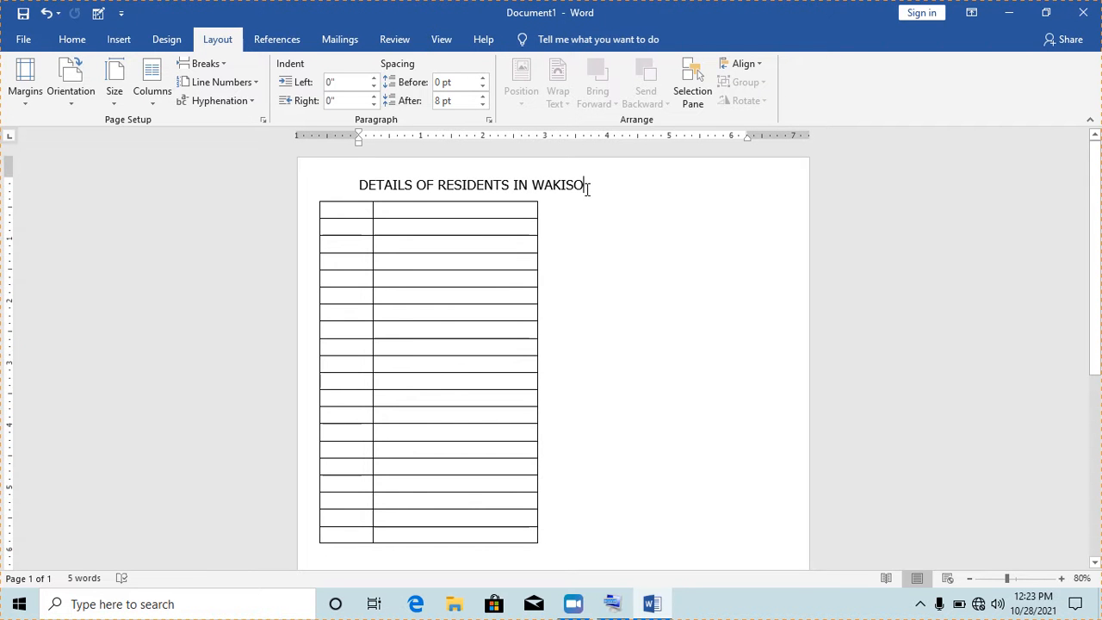
key("ctrl+n")
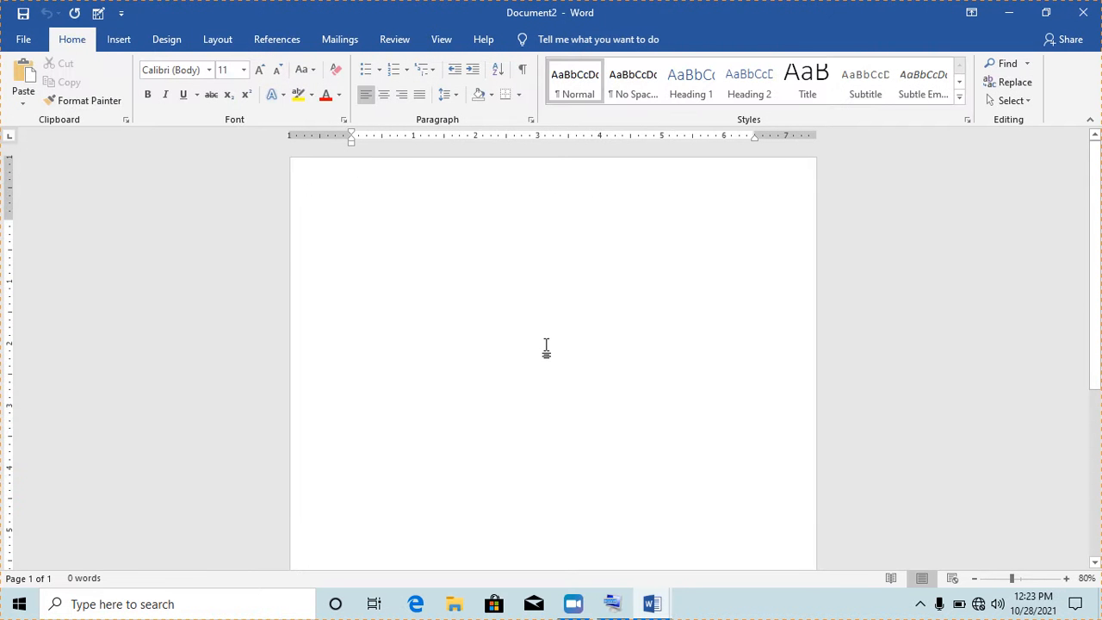
Enter =rand(5,6) in Document2 to generate five paragraphs of built-in sample text
mouse_move(1090, 264)
left_mouse_down()
mouse_move(1094, 288)
mouse_move(1093, 256)
left_mouse_up()
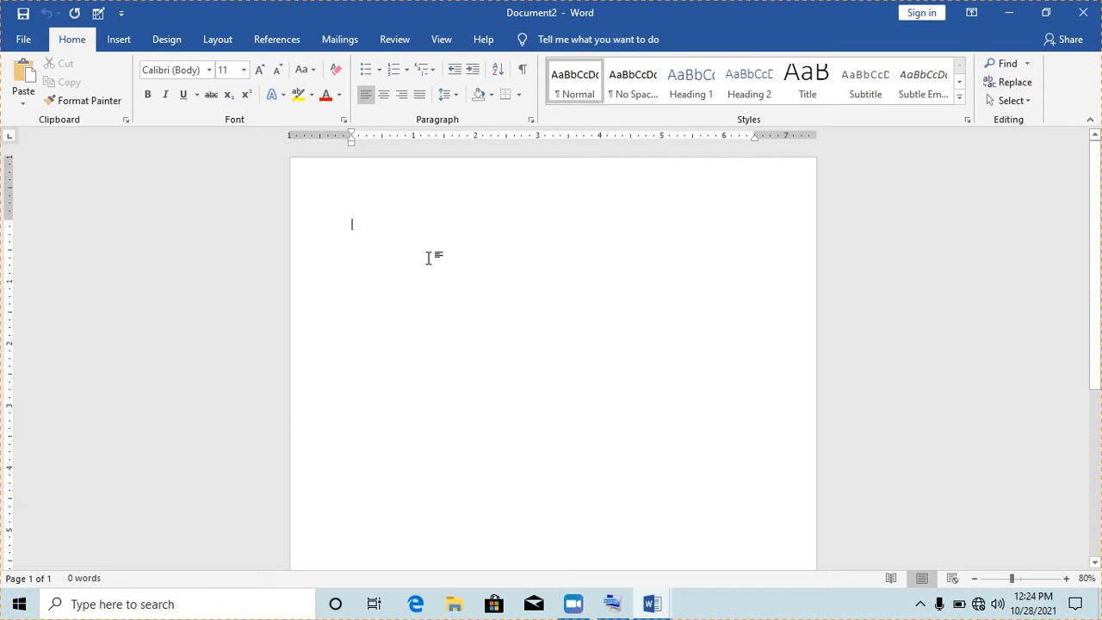
type("=ra")
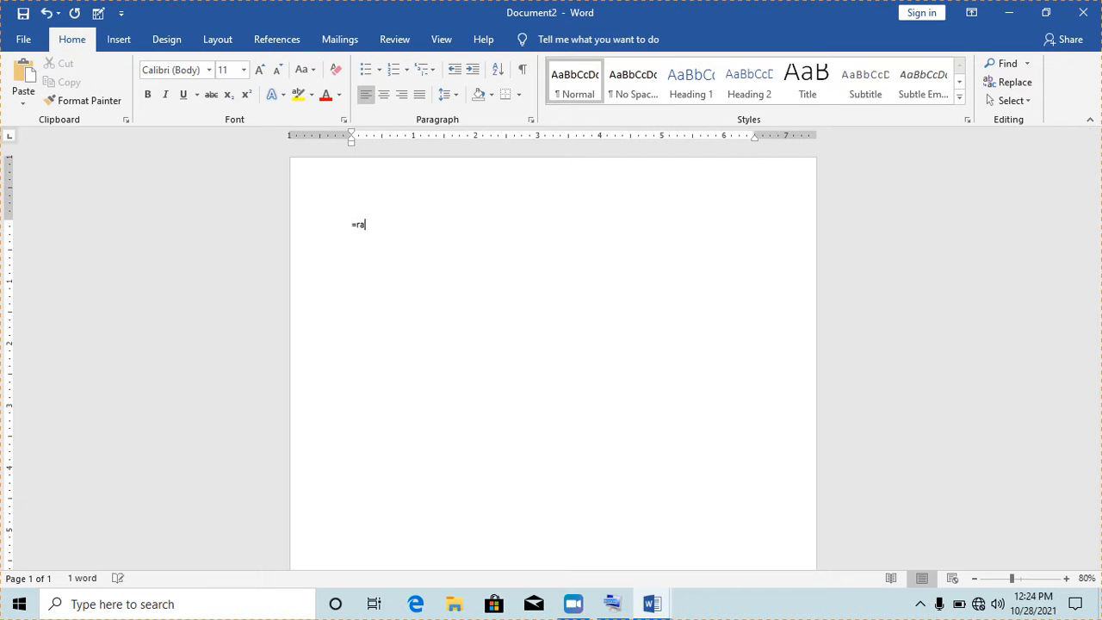
type("nd(5,6)")
key("Return")
left_click_drag(1097, 293, 1099, 245)
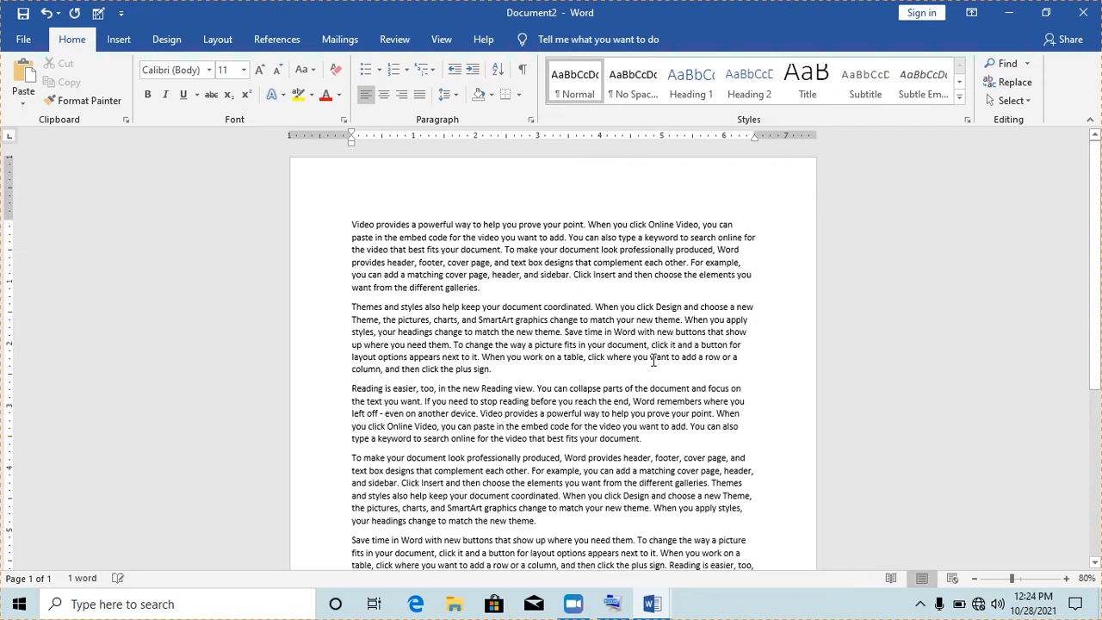
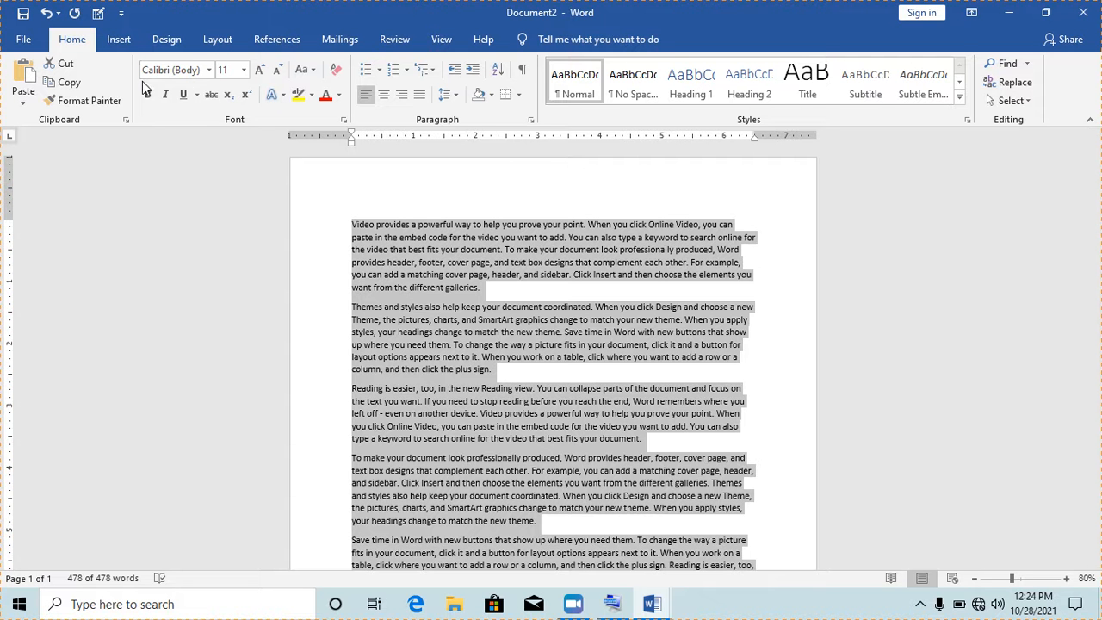
Make the selected sample text 16 pt Tahoma, then click and select within it to check the result
left_click(244, 72)
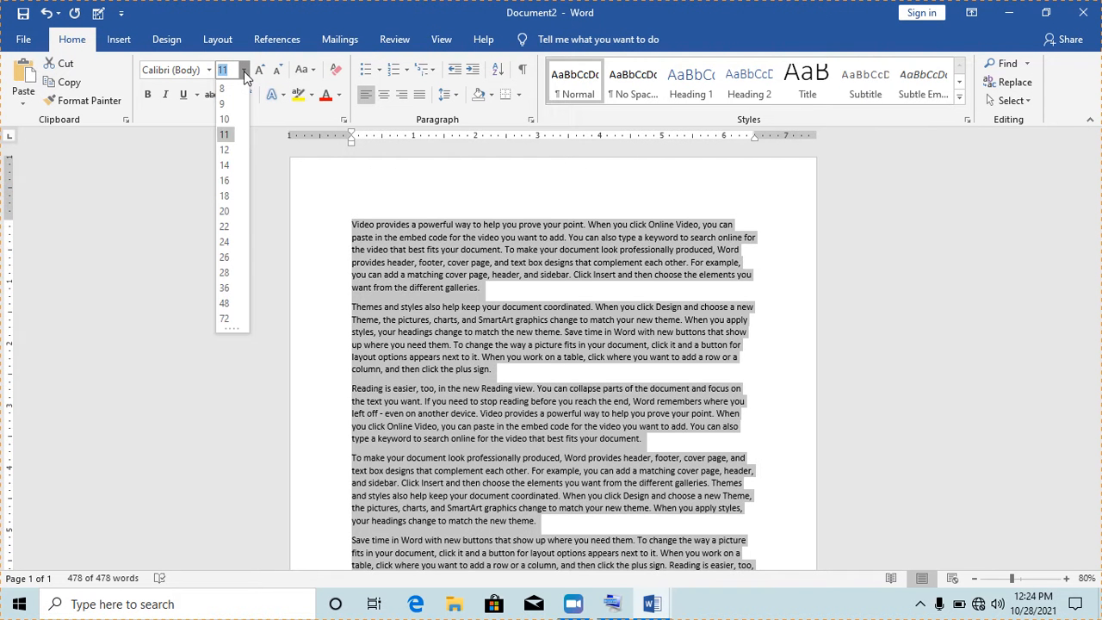
left_click(225, 181)
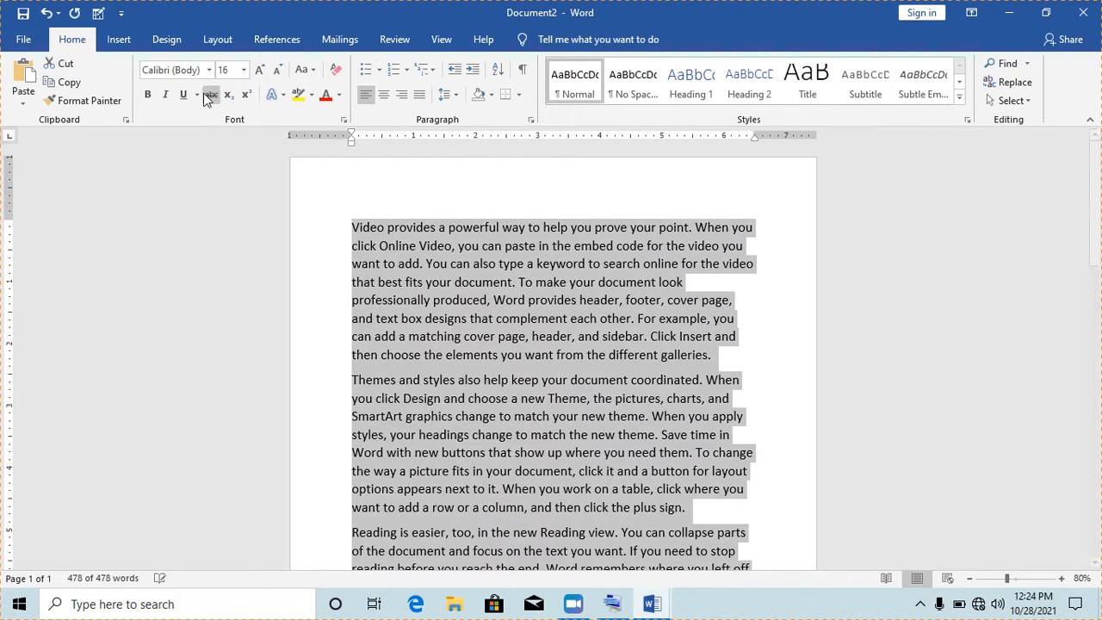
left_click(209, 72)
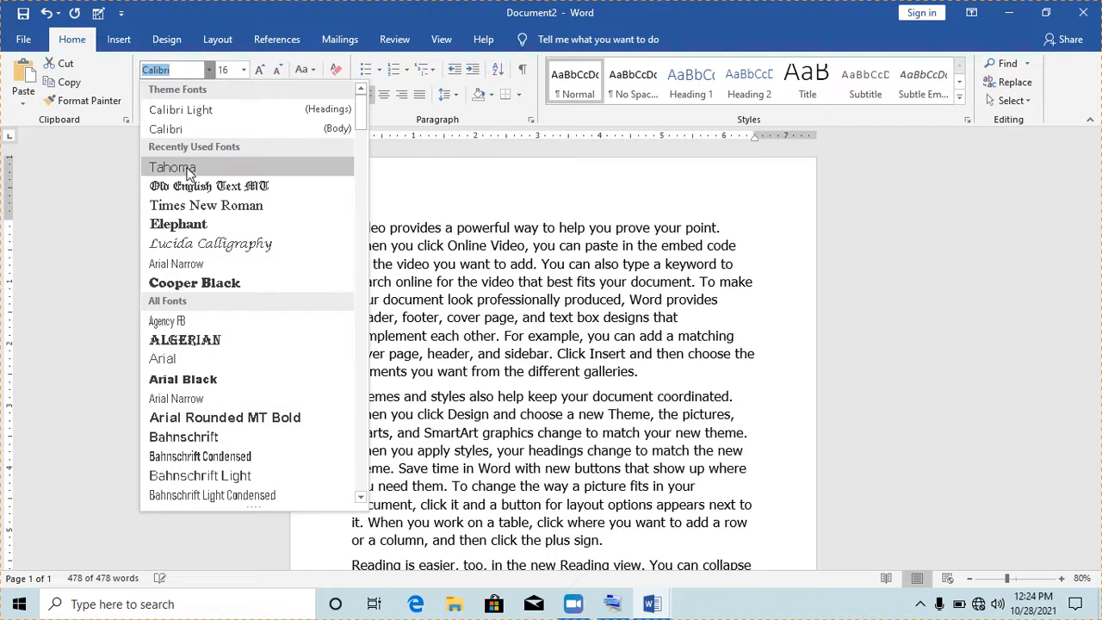
left_click(188, 168)
left_click_drag(1098, 289, 1098, 253)
left_click(625, 305)
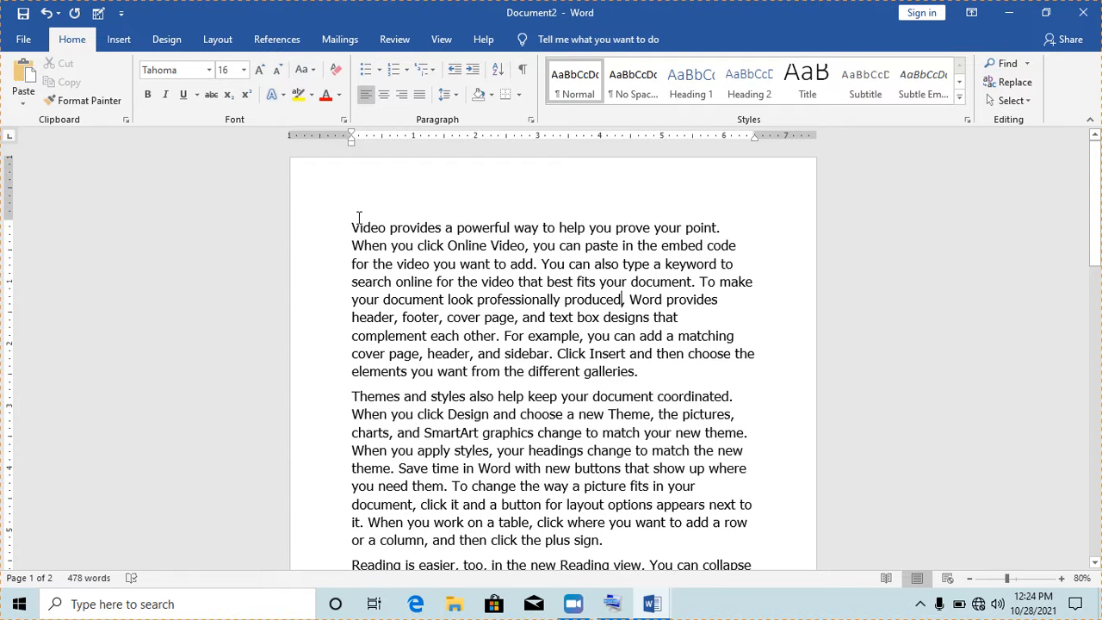
left_click_drag(369, 222, 749, 372)
left_click(683, 374)
left_click_drag(515, 227, 613, 282)
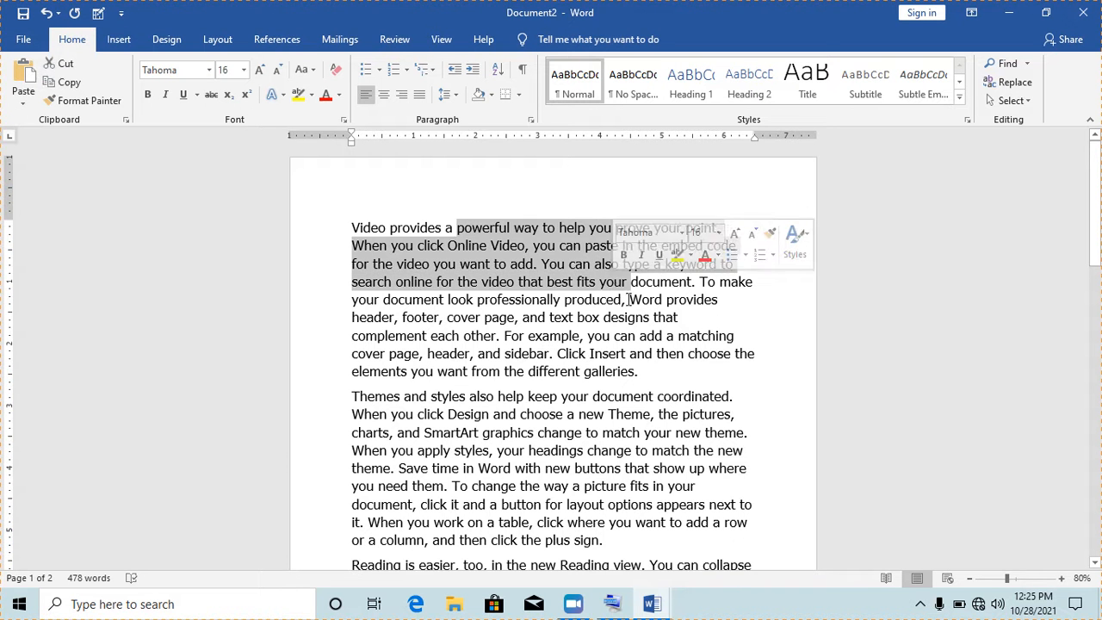
Split the Tahoma sample text into two columns, then reflow it into three columns
left_click(631, 298)
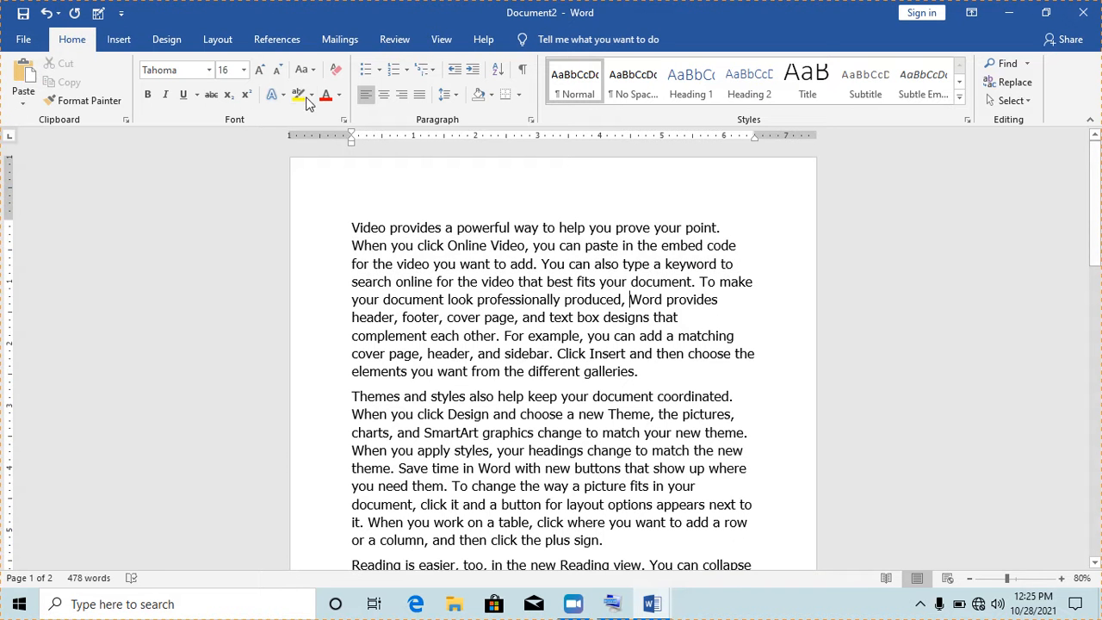
left_click(217, 40)
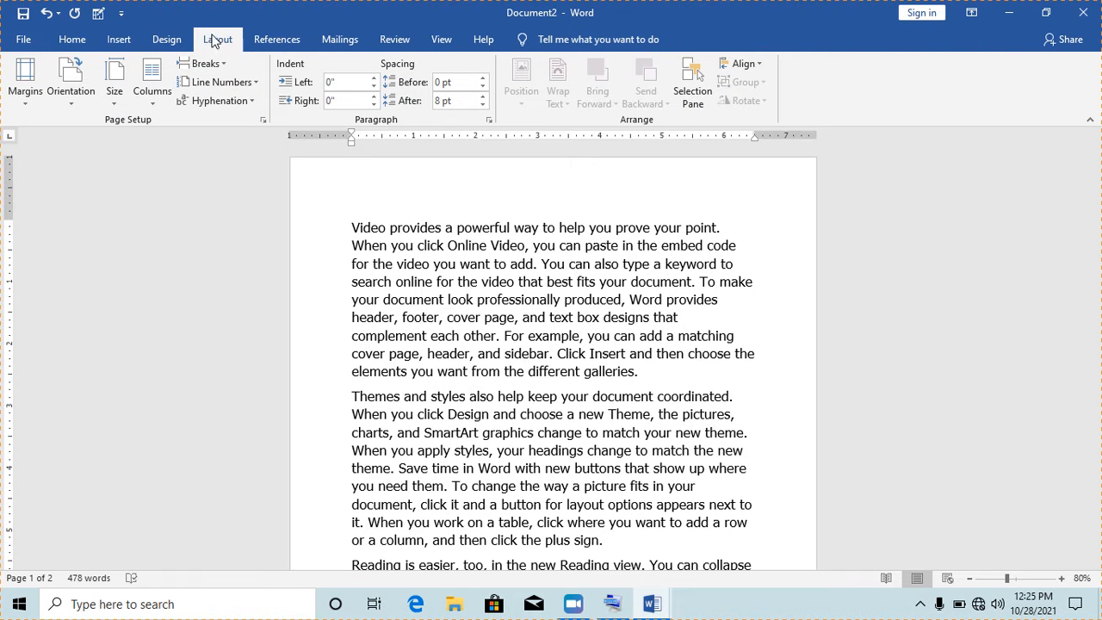
left_click(154, 104)
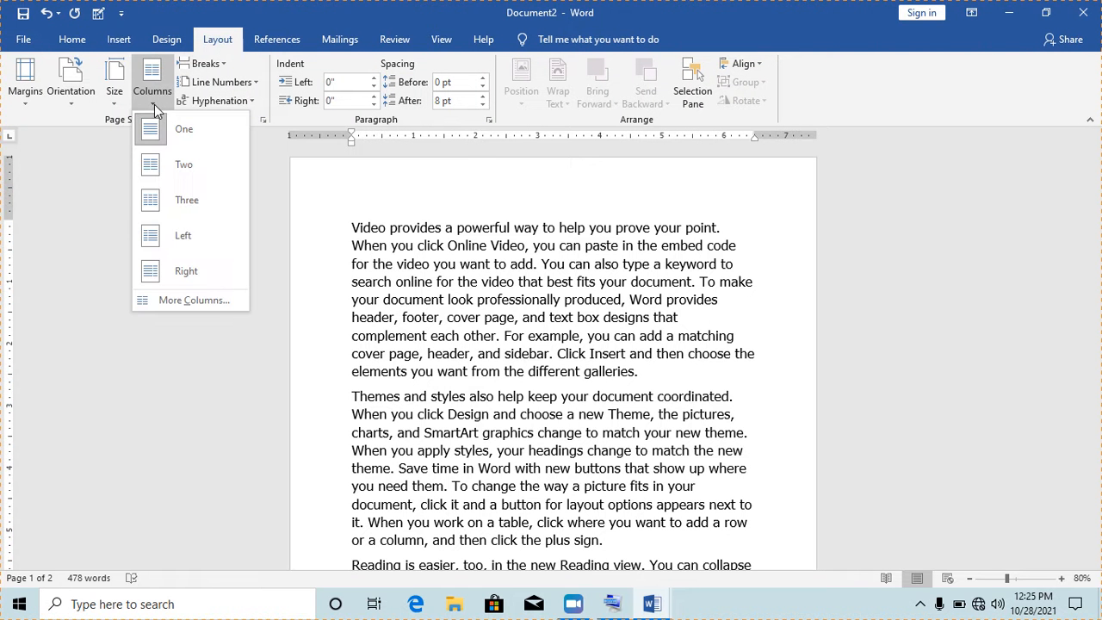
left_click(191, 167)
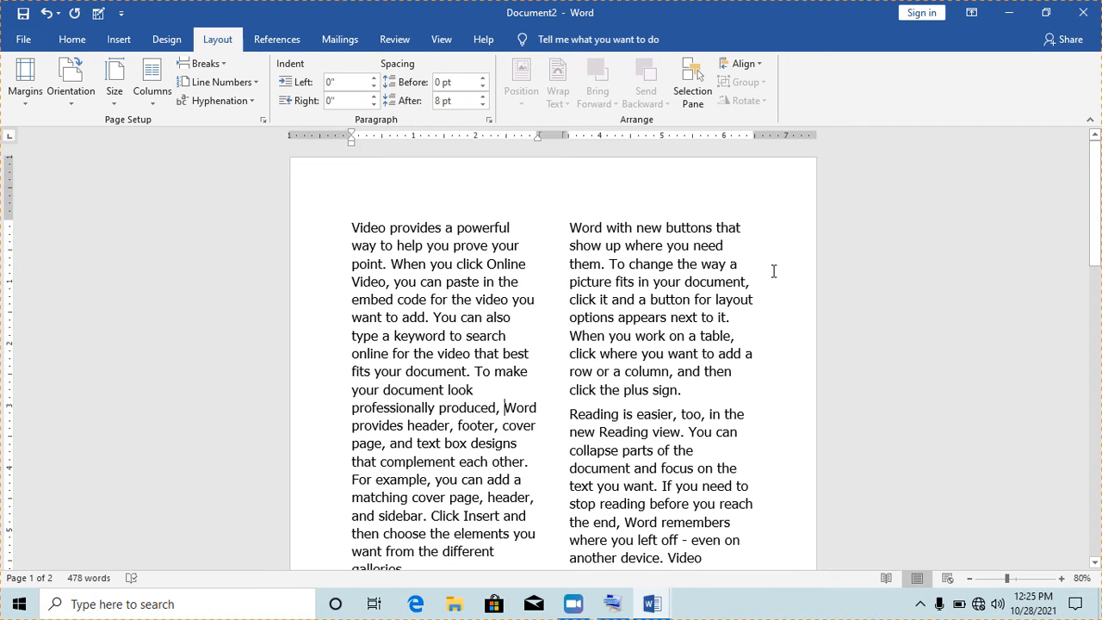
left_click_drag(1098, 191, 1100, 215)
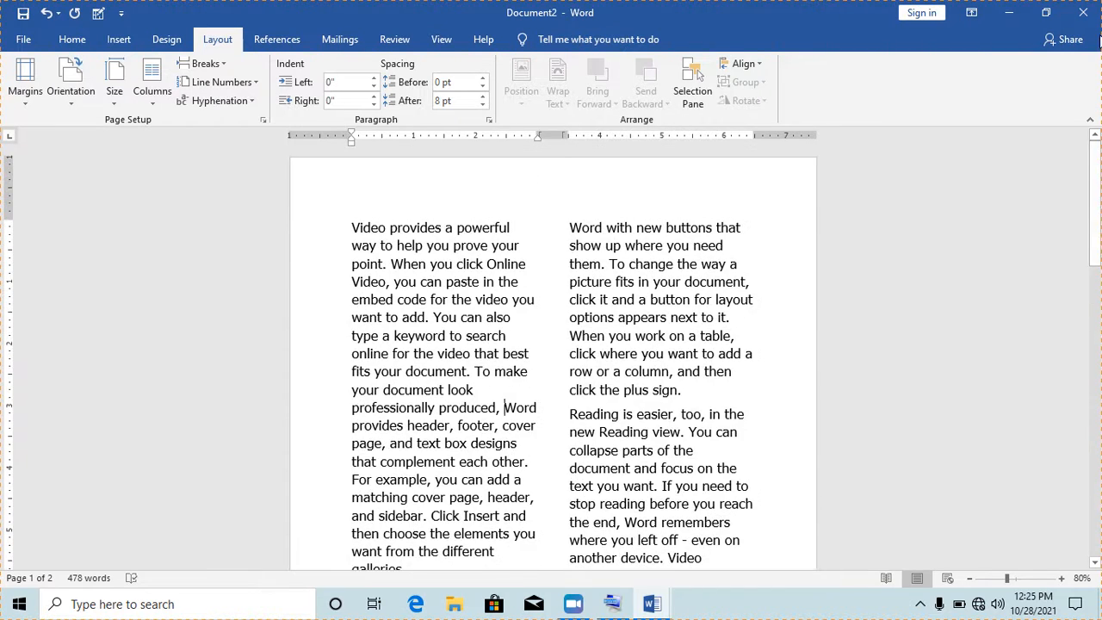
left_click(155, 103)
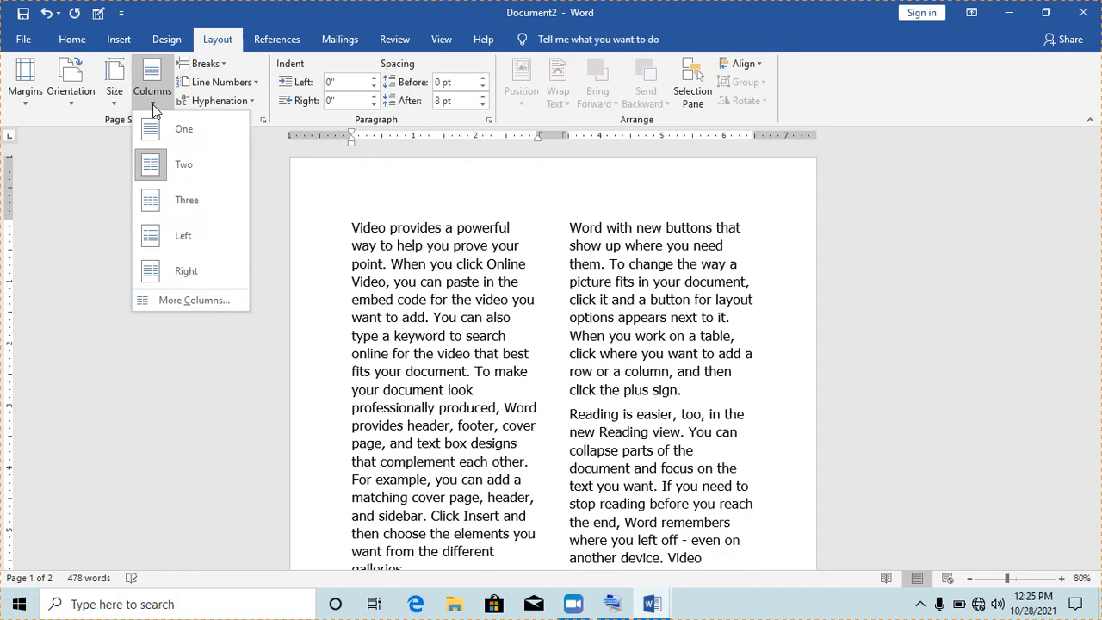
left_click(176, 199)
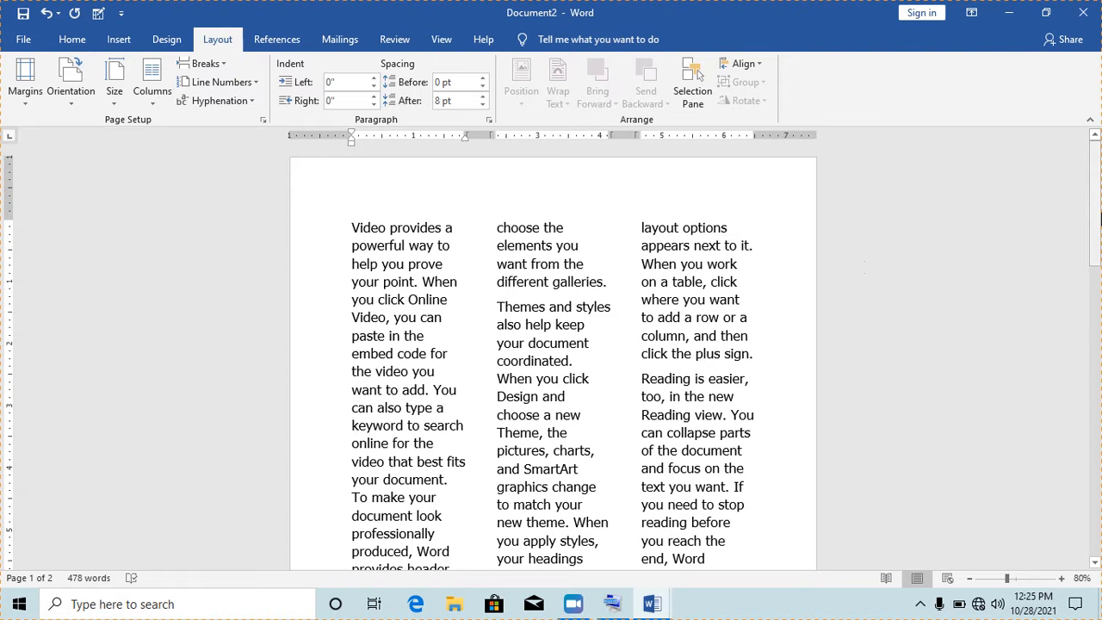
mouse_move(1097, 208)
left_mouse_down()
mouse_move(1098, 345)
mouse_move(1097, 186)
left_mouse_up()
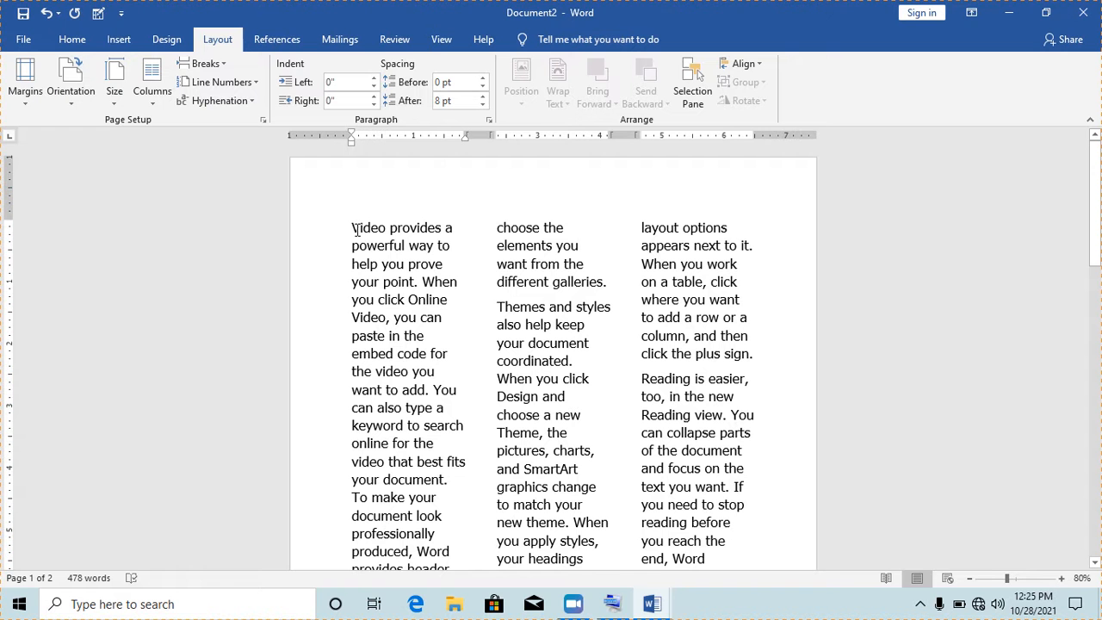
left_click(166, 45)
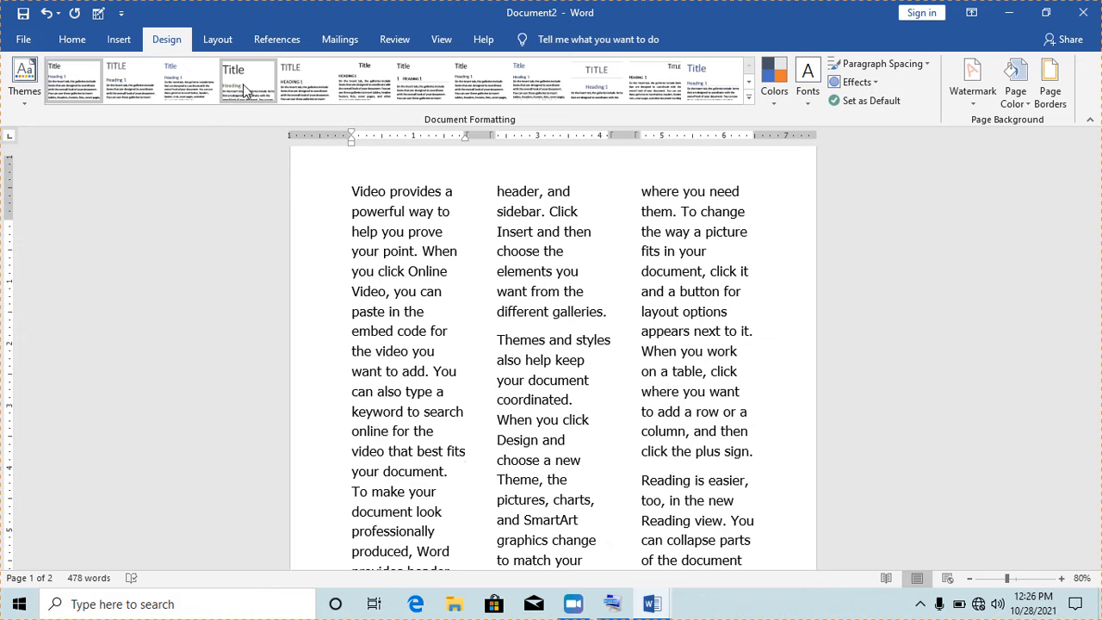
Give the page a dark red page colour
left_click(1027, 104)
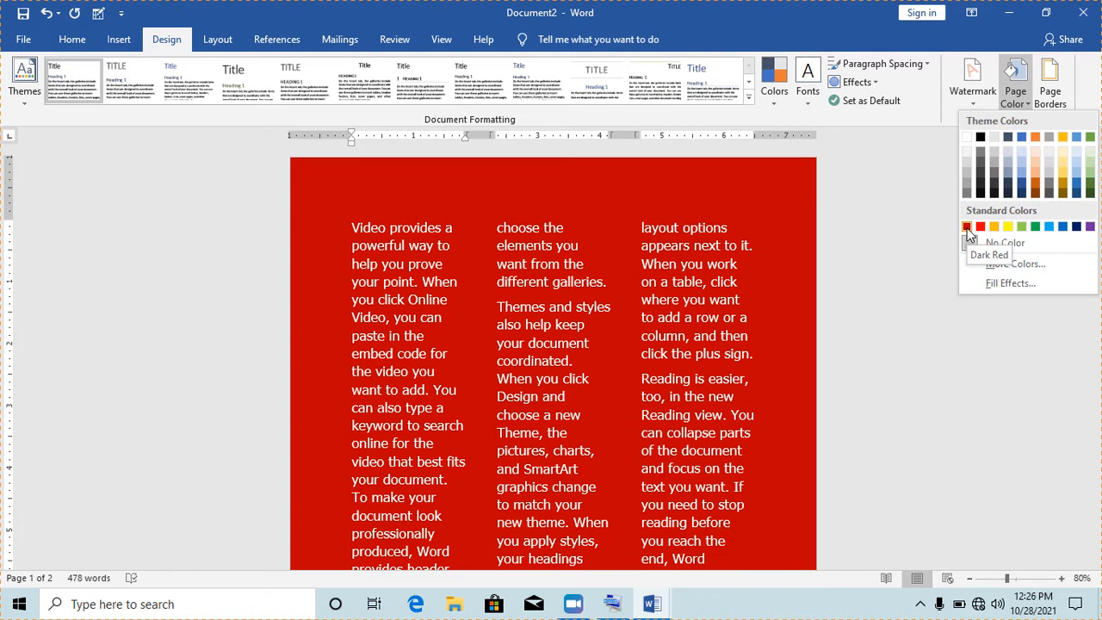
left_click(968, 228)
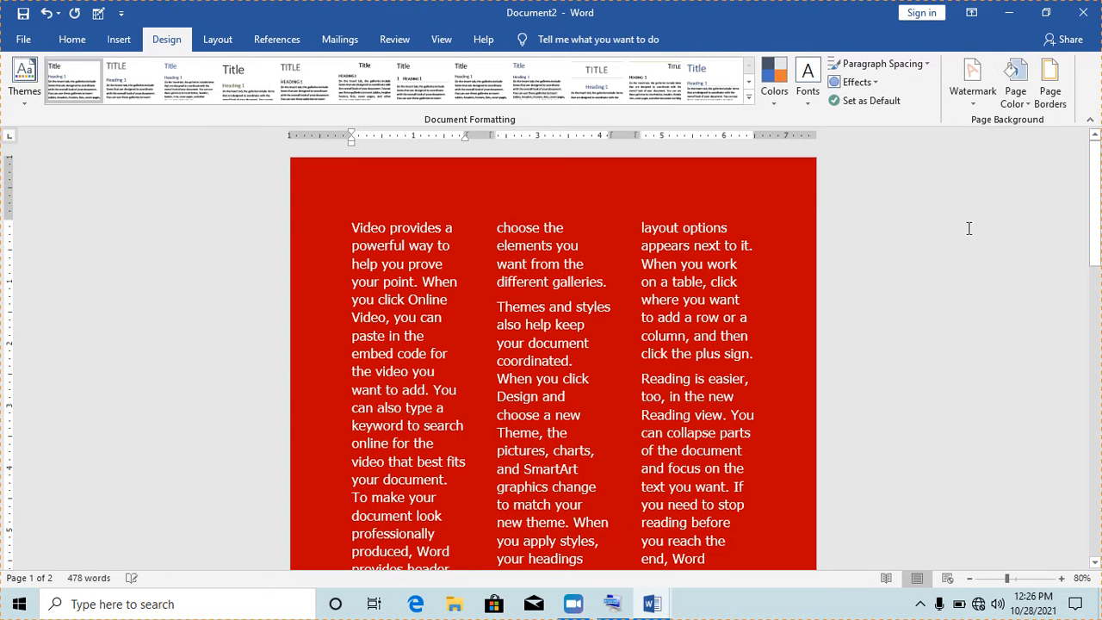
left_click(711, 299)
mouse_move(1100, 207)
left_mouse_down()
mouse_move(1100, 485)
mouse_move(1100, 223)
left_mouse_up()
After glancing at the watermark gallery, change the page colour to green
left_click(971, 95)
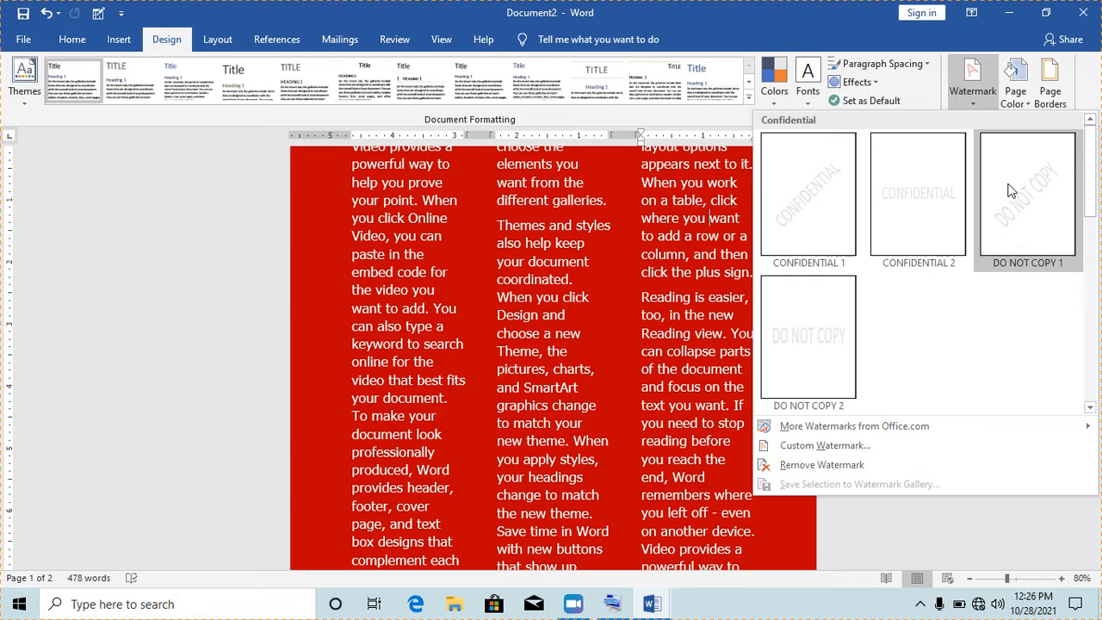
left_click(1028, 103)
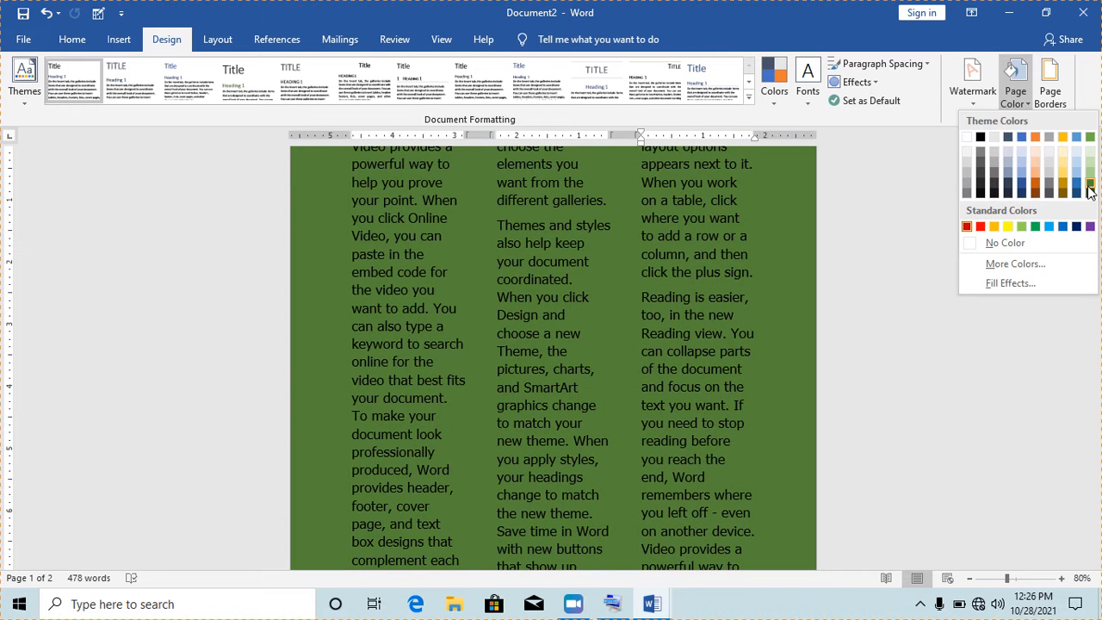
left_click(1089, 188)
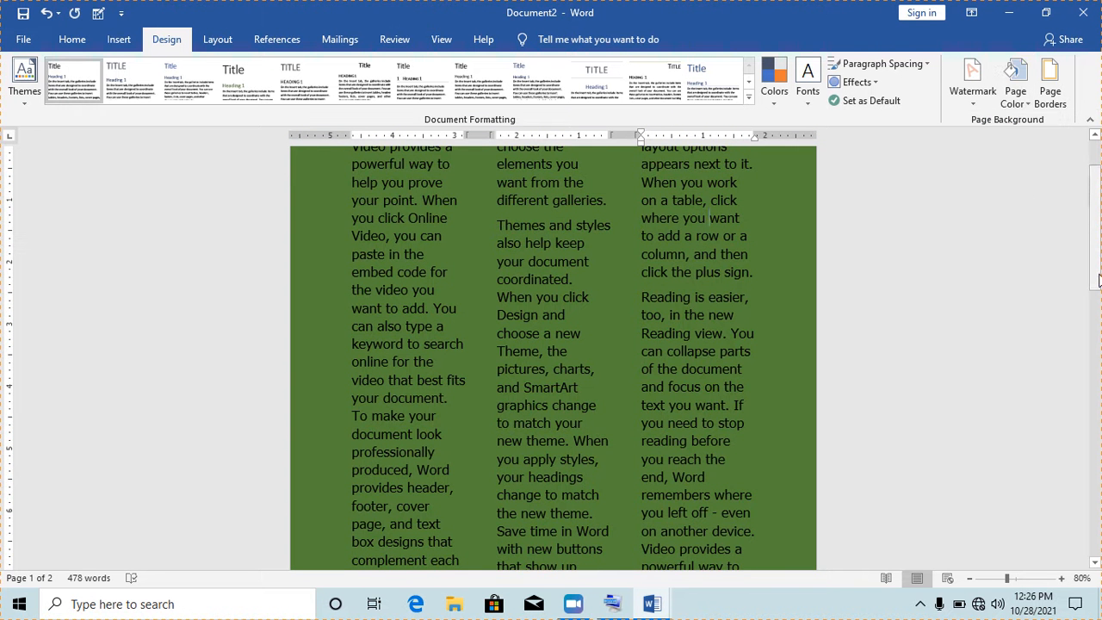
left_click_drag(1097, 217, 1099, 191)
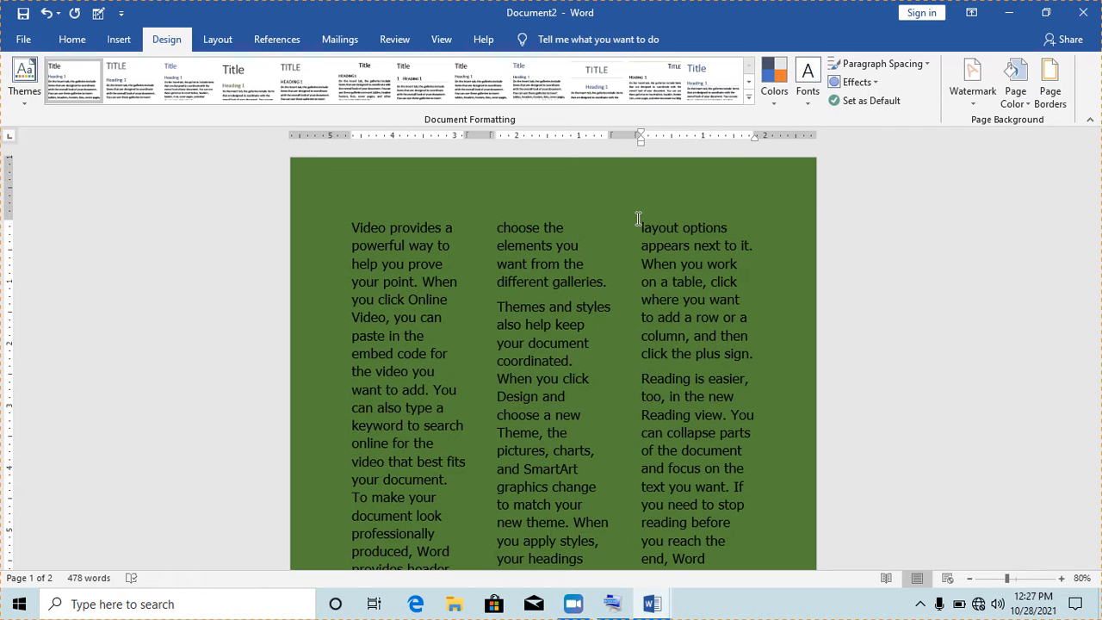
Start a new document, Document3, set to Times New Roman at 18 pt
key("ctrl+n")
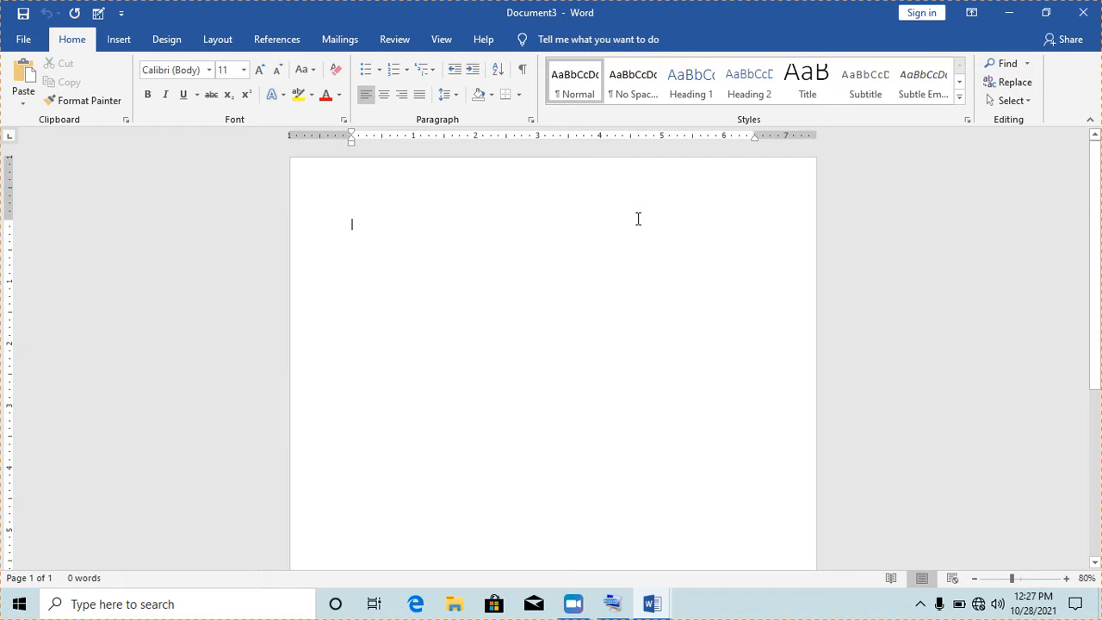
left_click(244, 75)
left_click(224, 200)
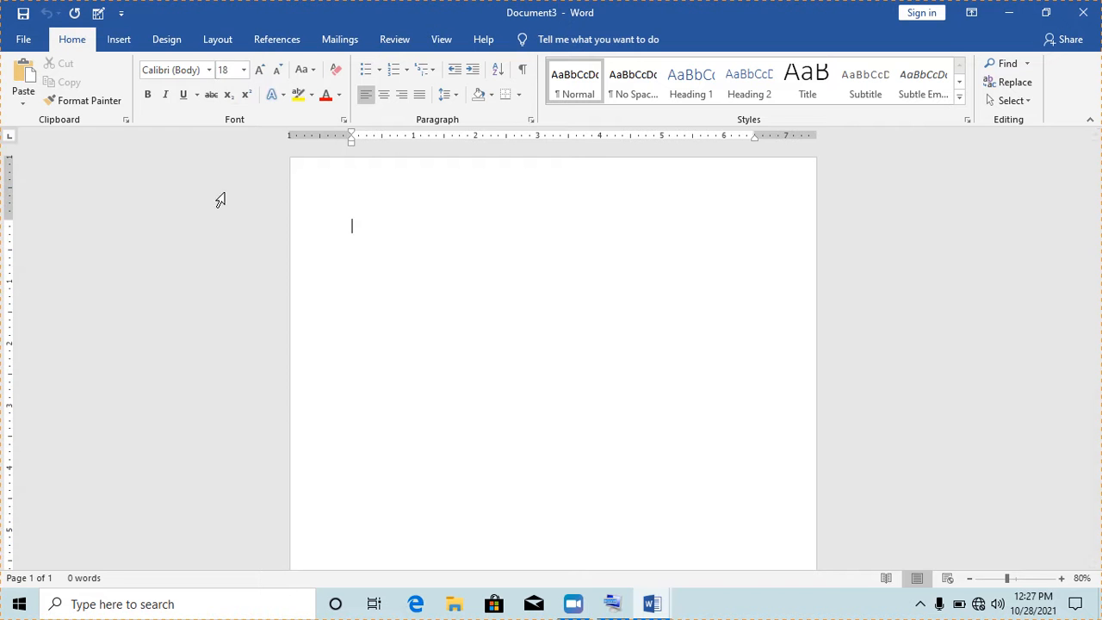
left_click(208, 69)
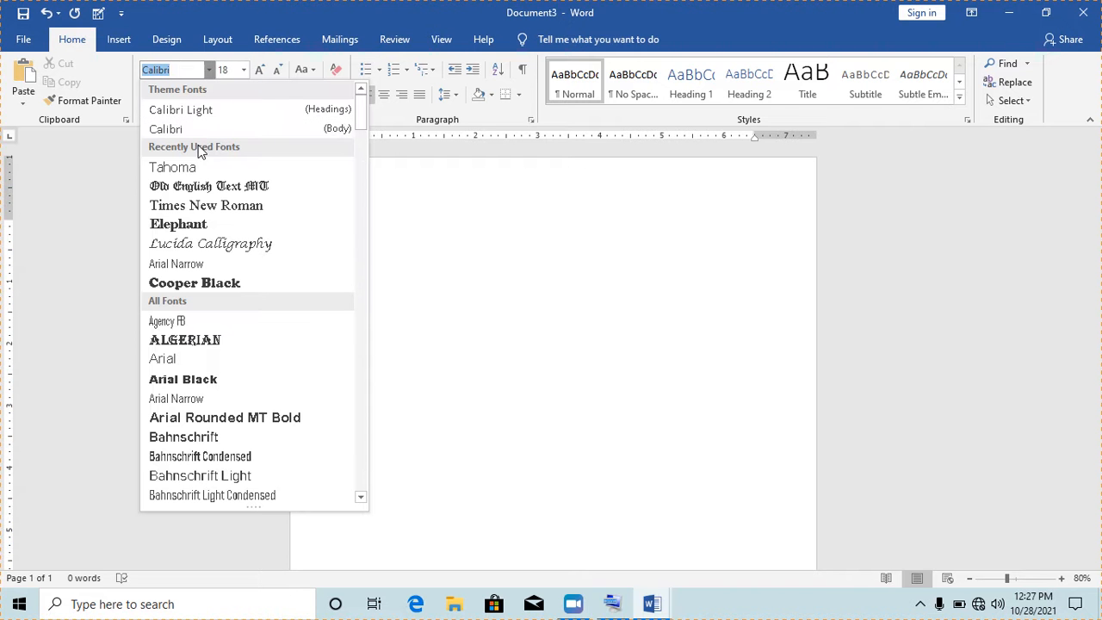
left_click(203, 205)
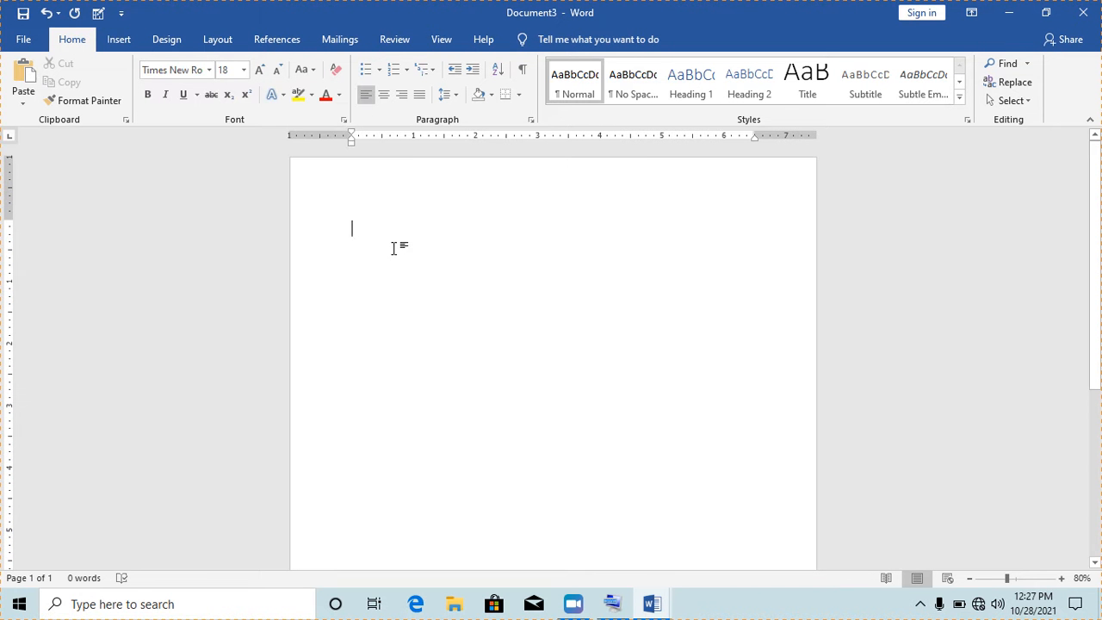
Type the heading 'E-ZONE SCHOOL OF COMPUTING', fixing the mistyped letter
type("E-ZONE ")
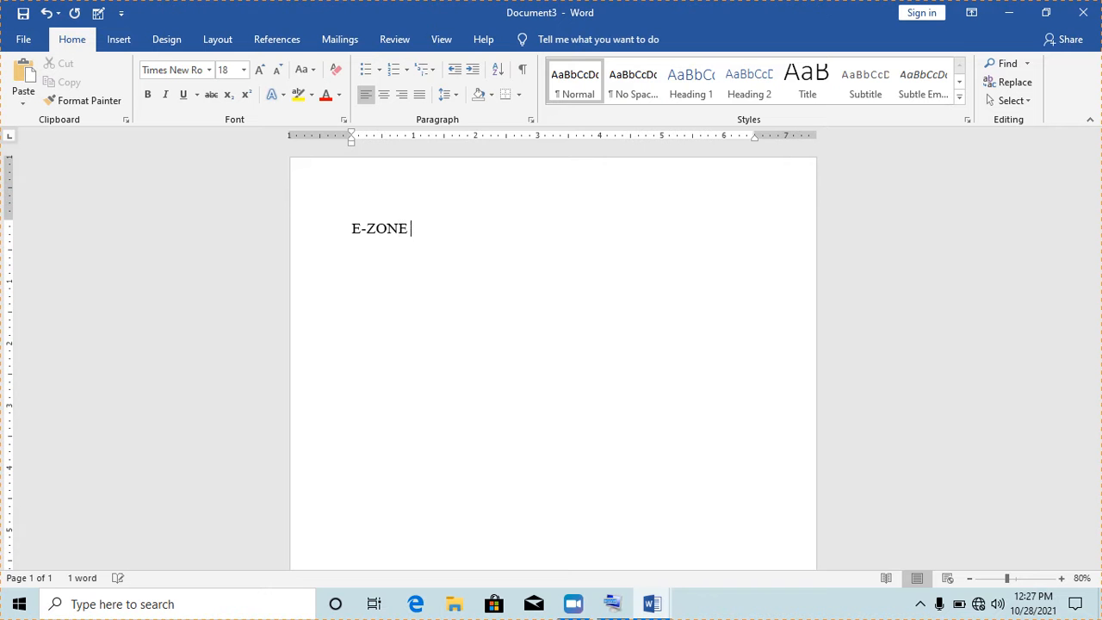
type("SCHOOL OF COMPUTING")
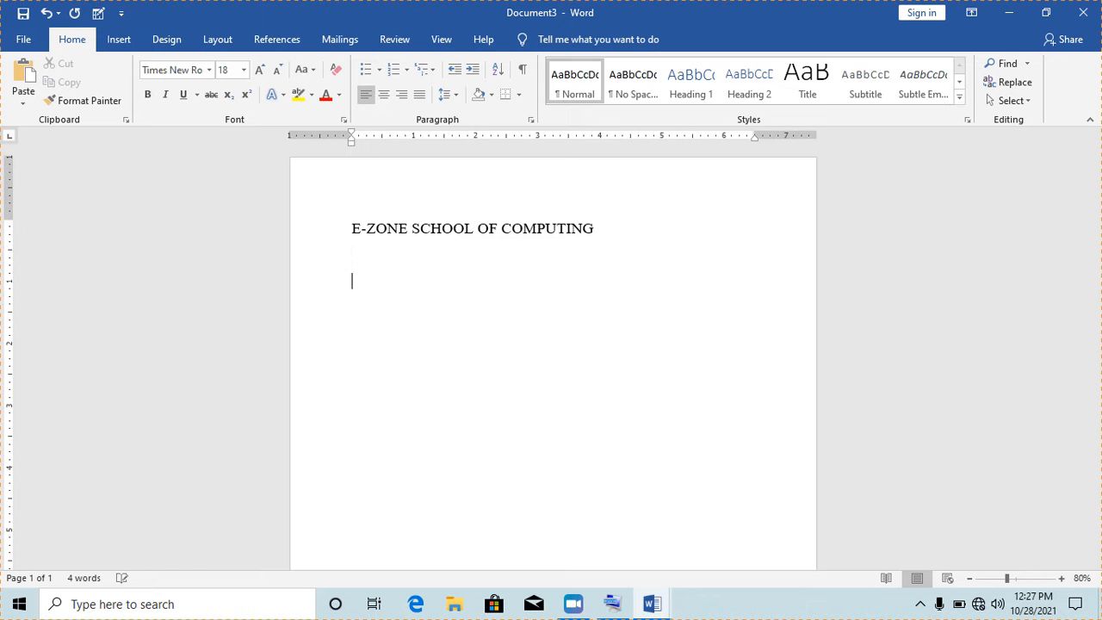
Enter the author's name on a new line and begin the title with 'RESEARCH', correcting its spelling
key("Return")
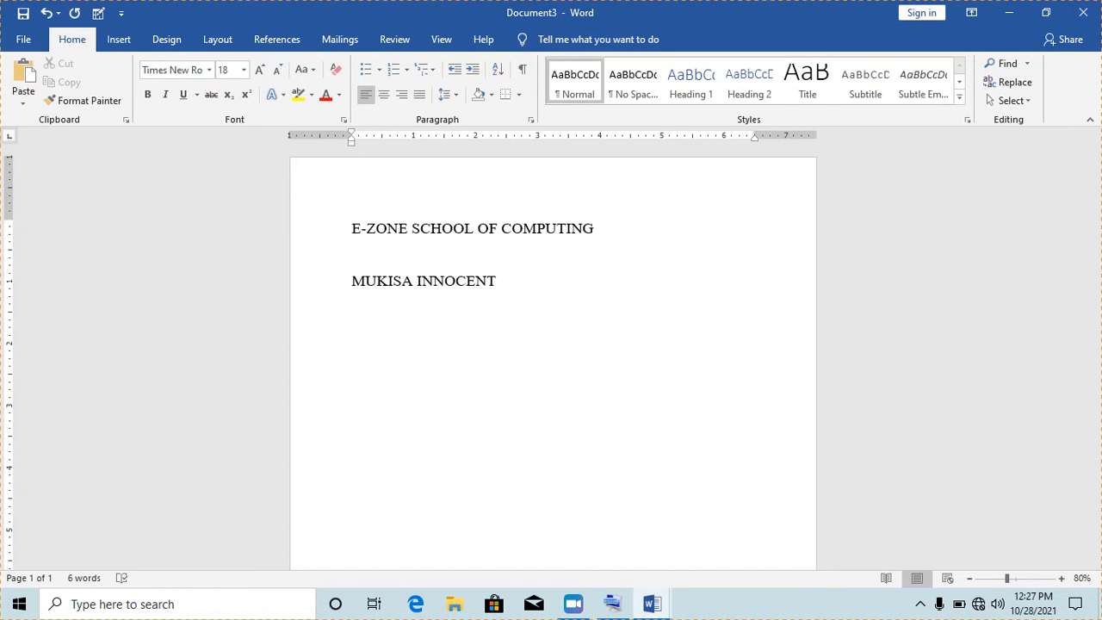
type("RESAECH")
key("BackSpace")
key("BackSpace")
type("RCH")
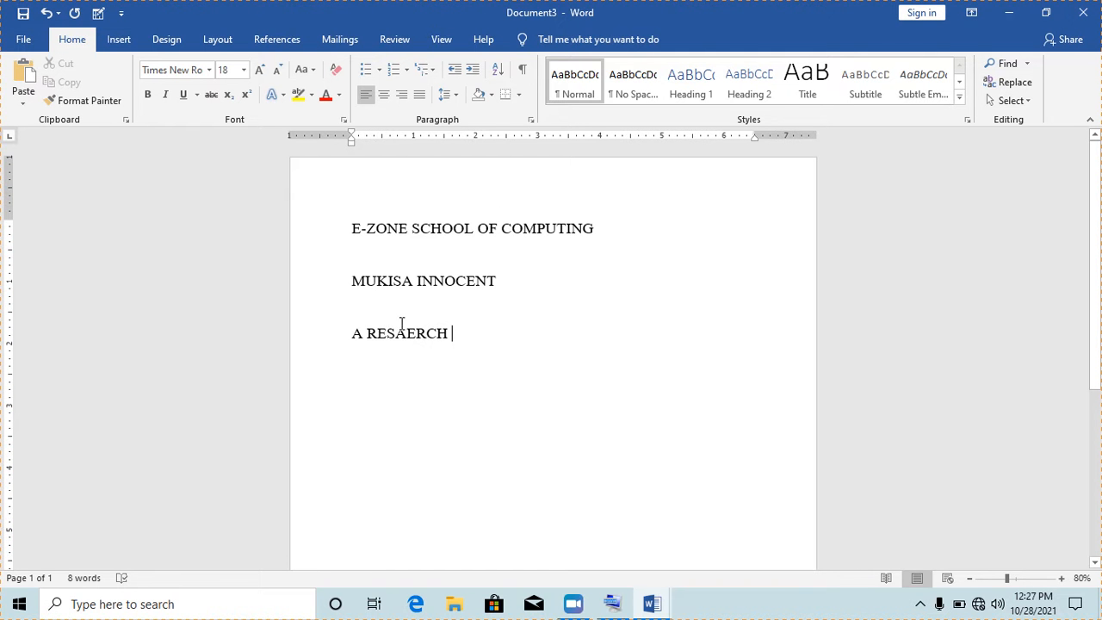
left_click_drag(416, 333, 397, 333)
type("EA")
left_click(458, 338)
Complete the title 'REPORT ON GENDER IMBALANCE IN ENROLLMENT FOR COMPUTER LESSONS AT E-ZONE SCHOOL OF COMPUTING IN NABBINGO.'
type("REPORT")
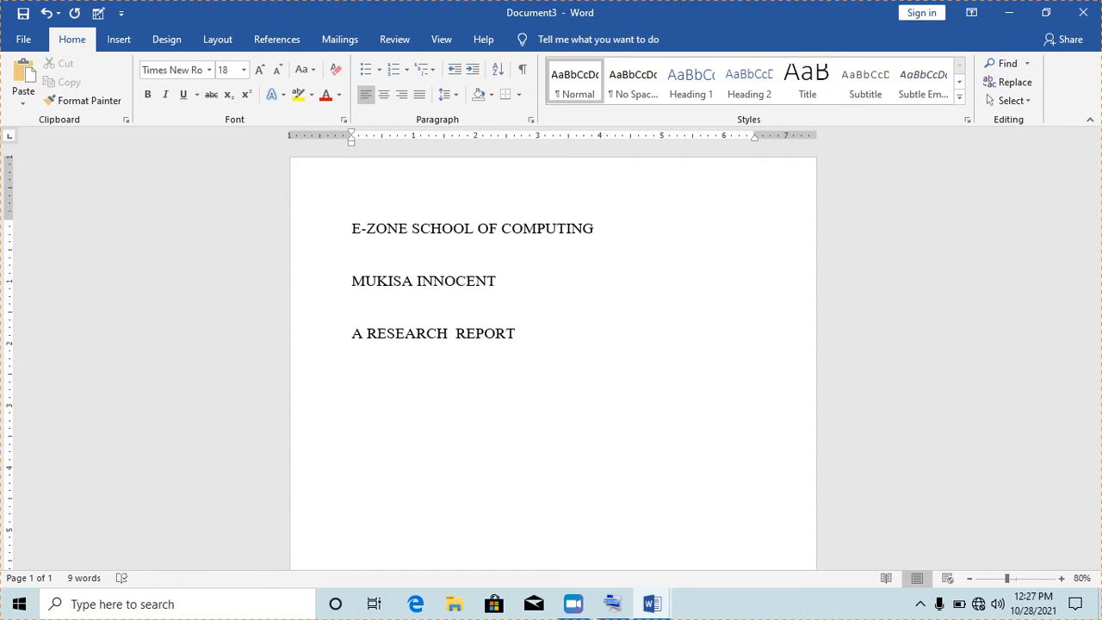
type(" ON GE")
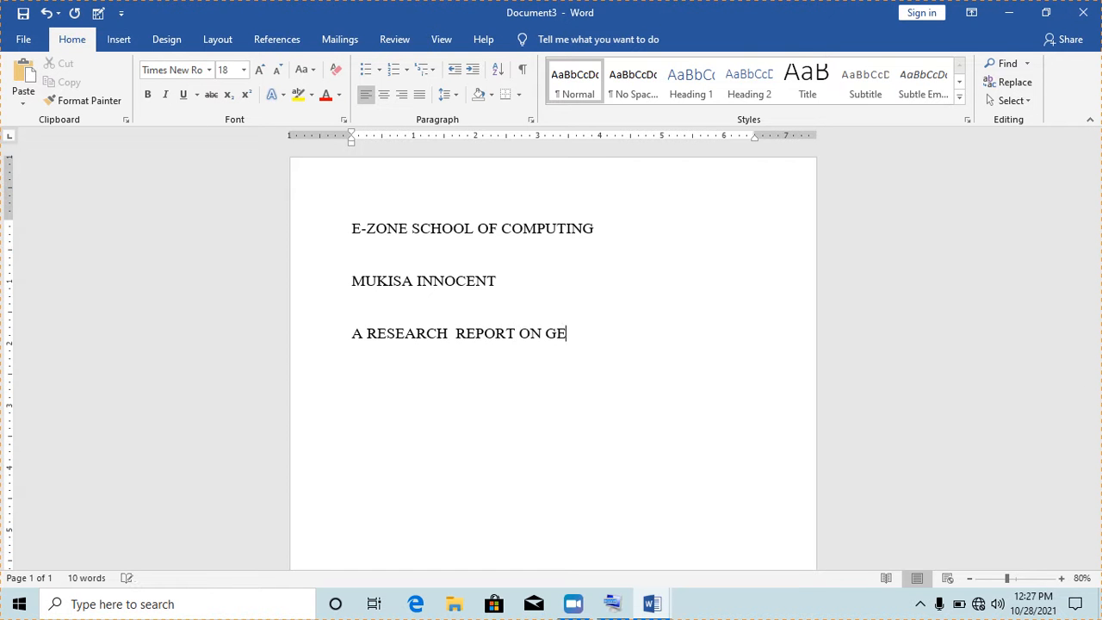
type("NDER IMBALANCE")
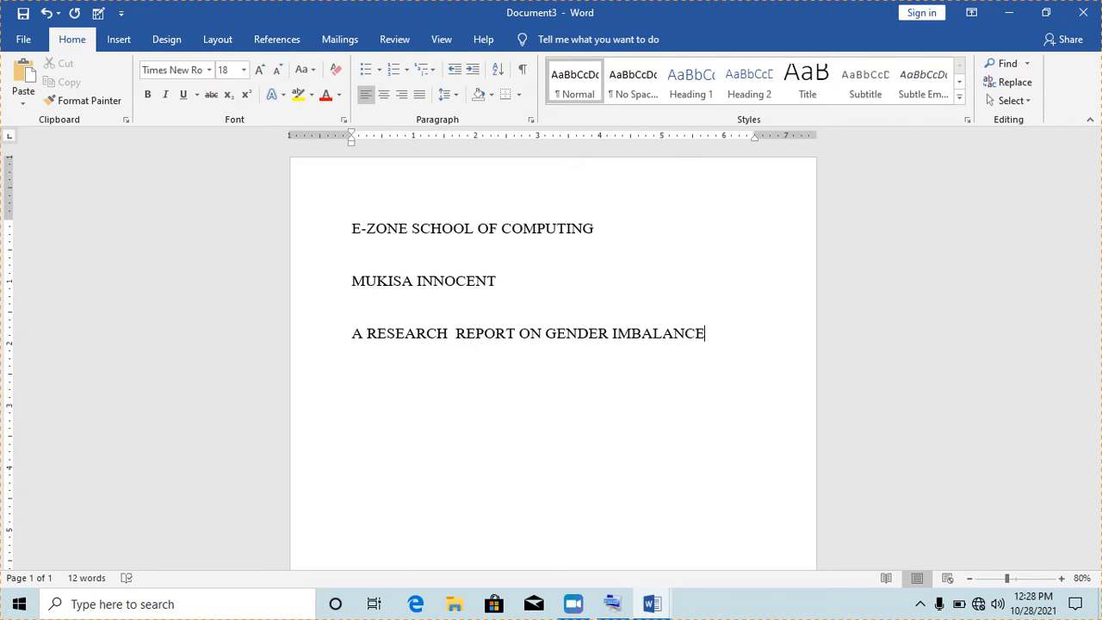
type("O")
key("BackSpace")
type("IN ENROLLMEN")
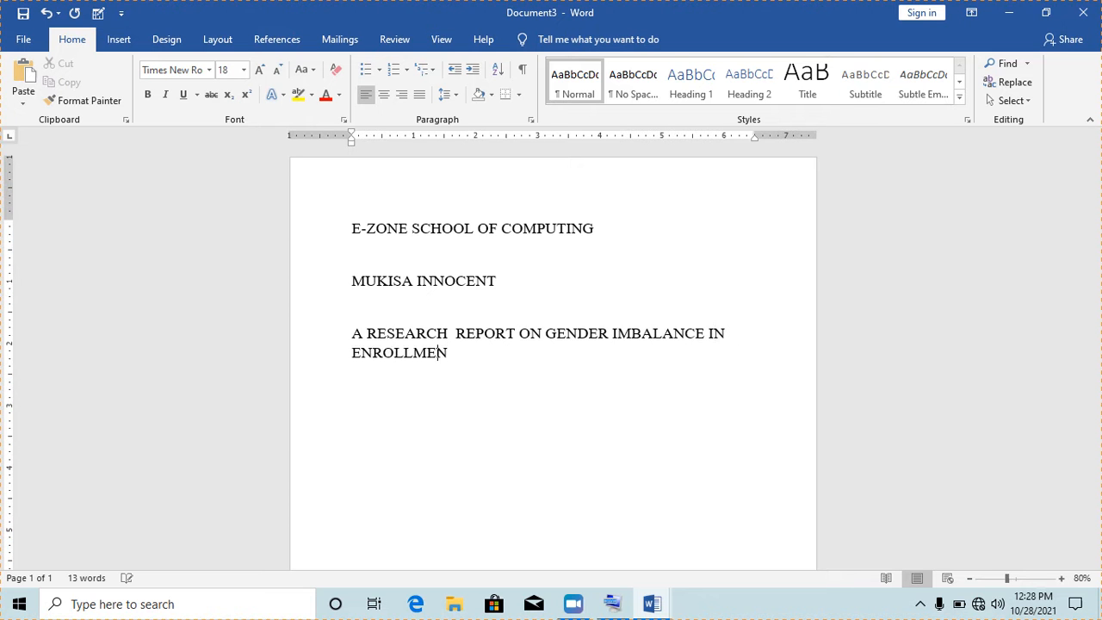
type("T FOR COMPUTER")
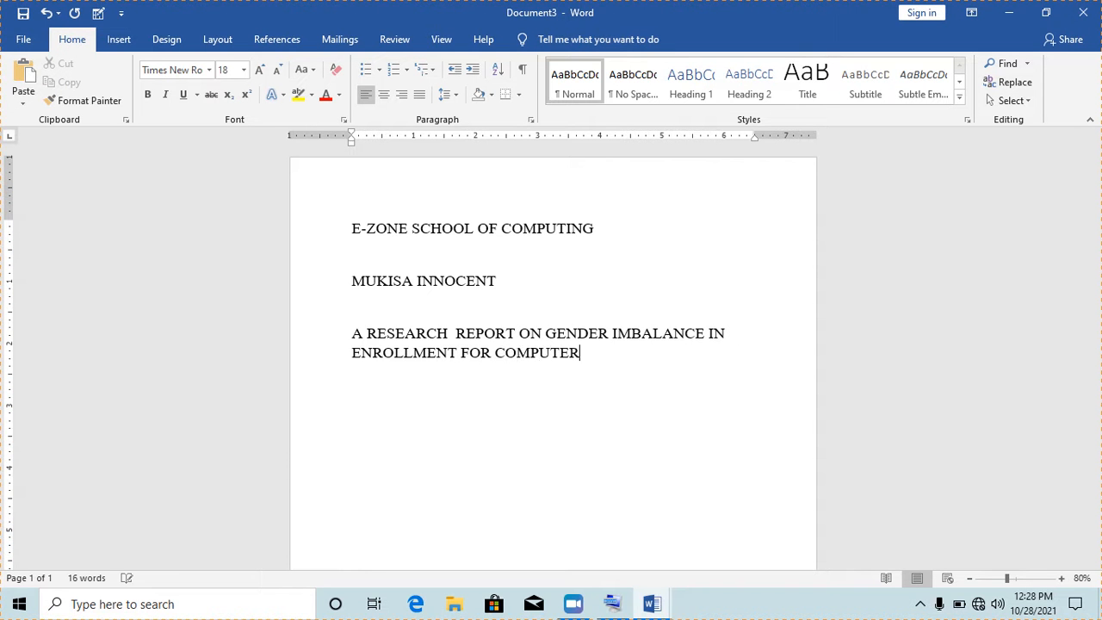
type(" LESSONS AT E-Z")
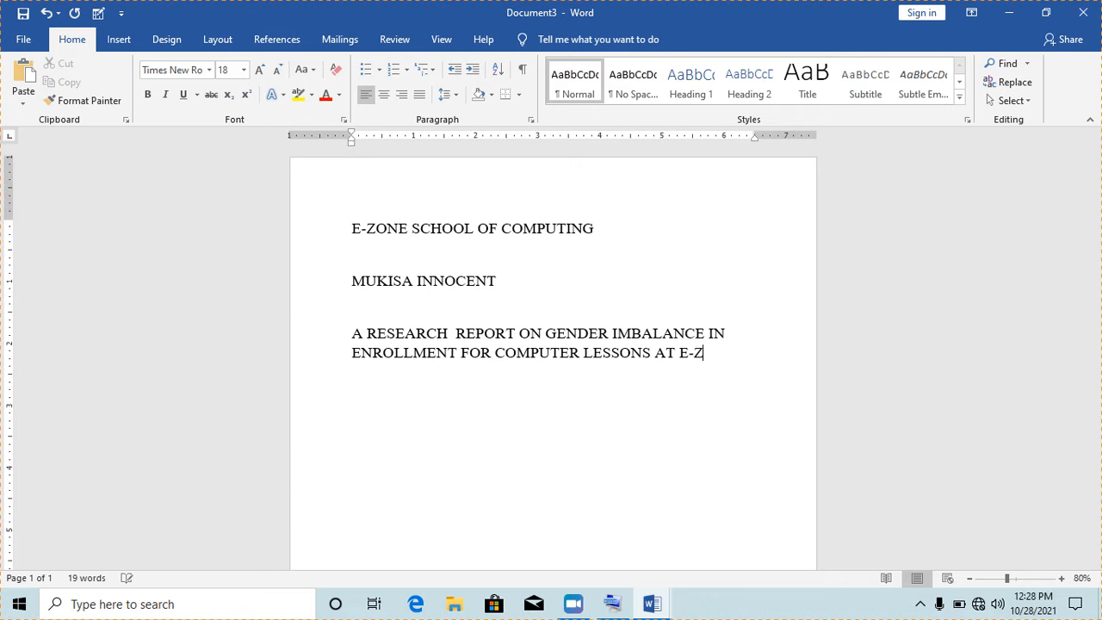
type("ONE SCHOOL")
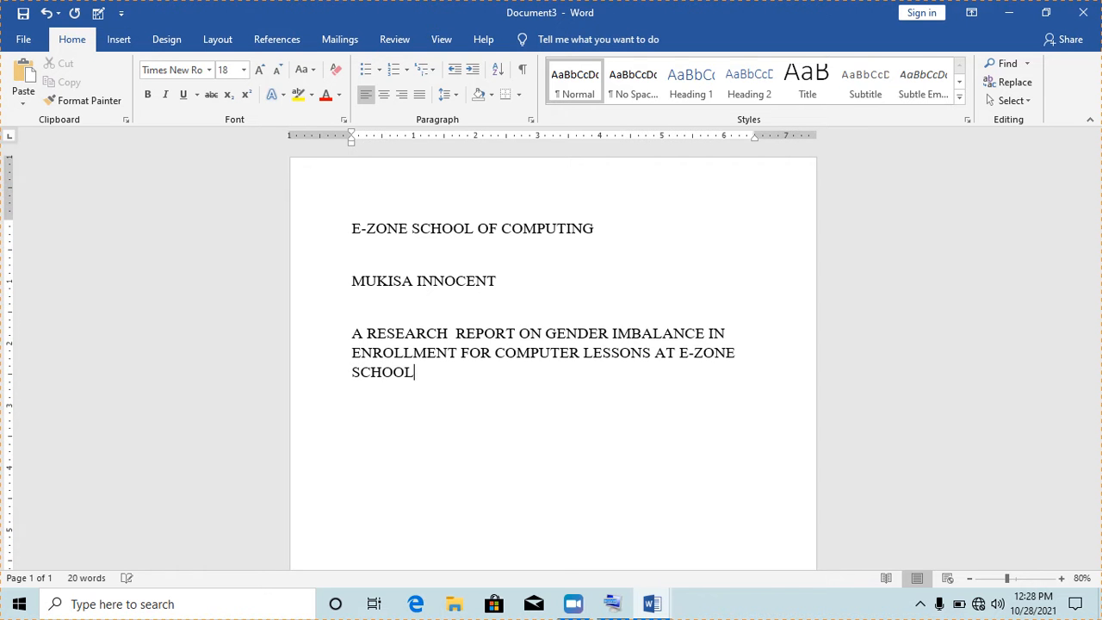
type(" OF COMPU TING")
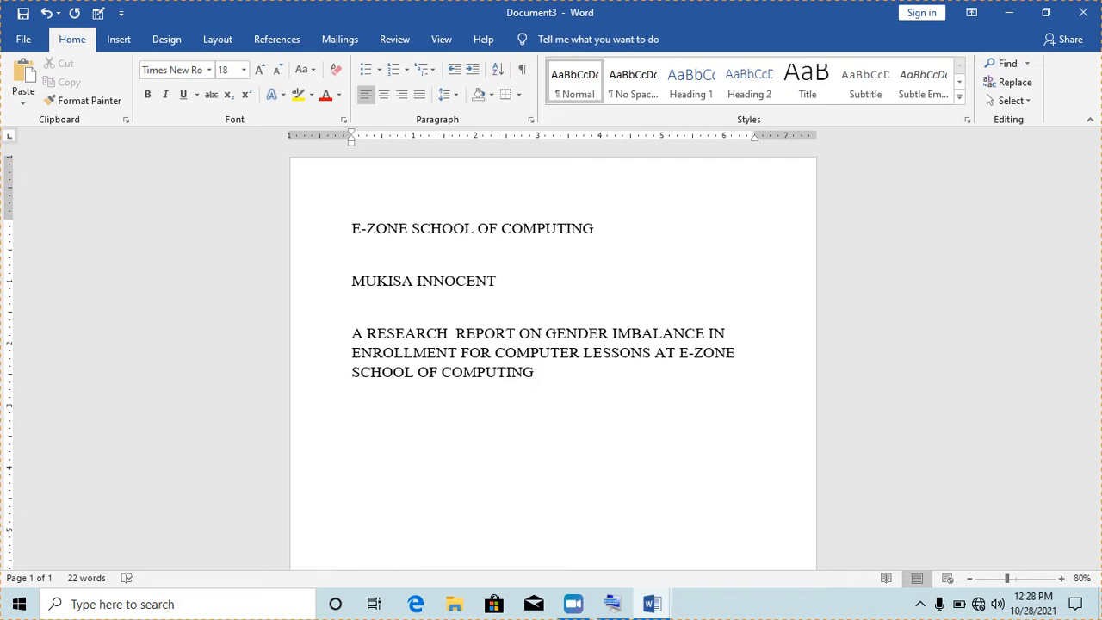
type(" IN NABBINGO")
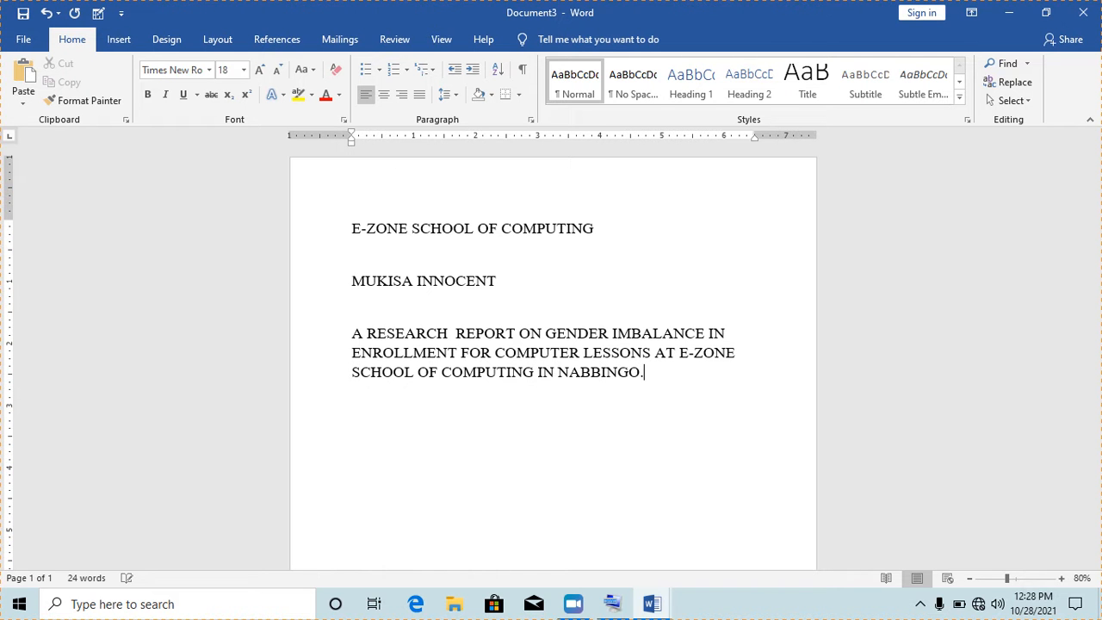
type(".")
Add the date '2TH OCTOBER 2021' on a new paragraph
key("Return")
type("2Th")
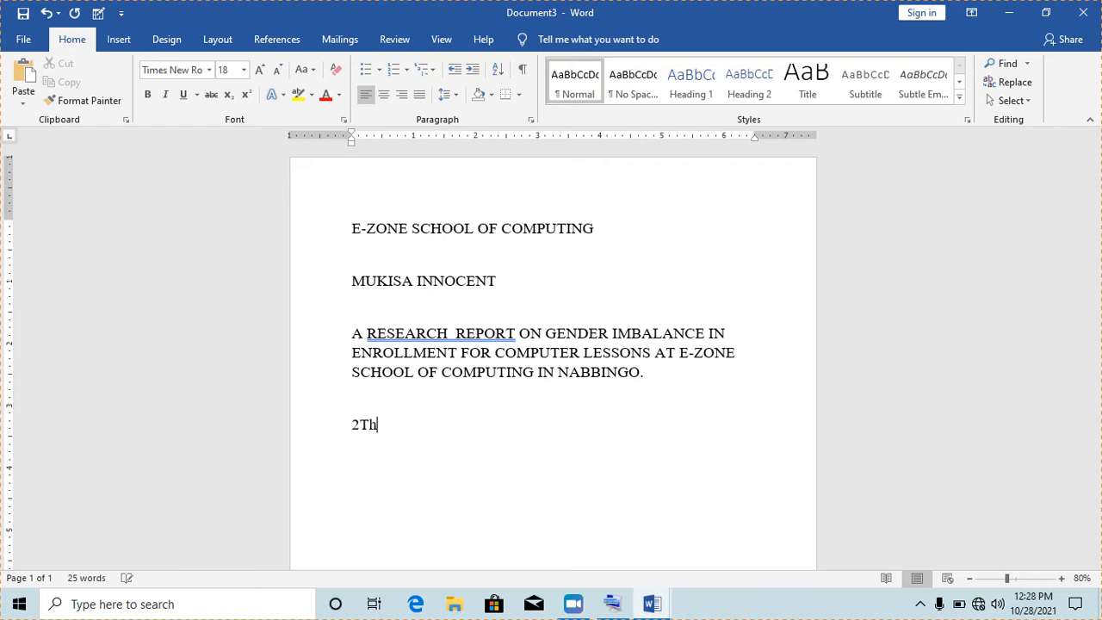
key("BackSpace")
key("BackSpace")
type("TH OCT")
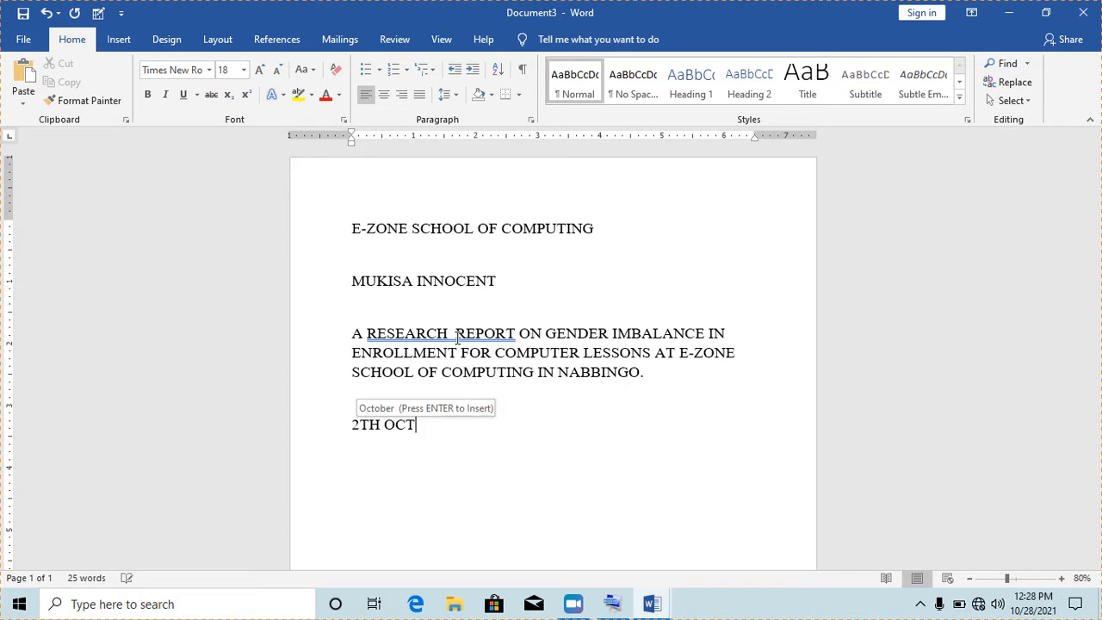
type("OBER 2021")
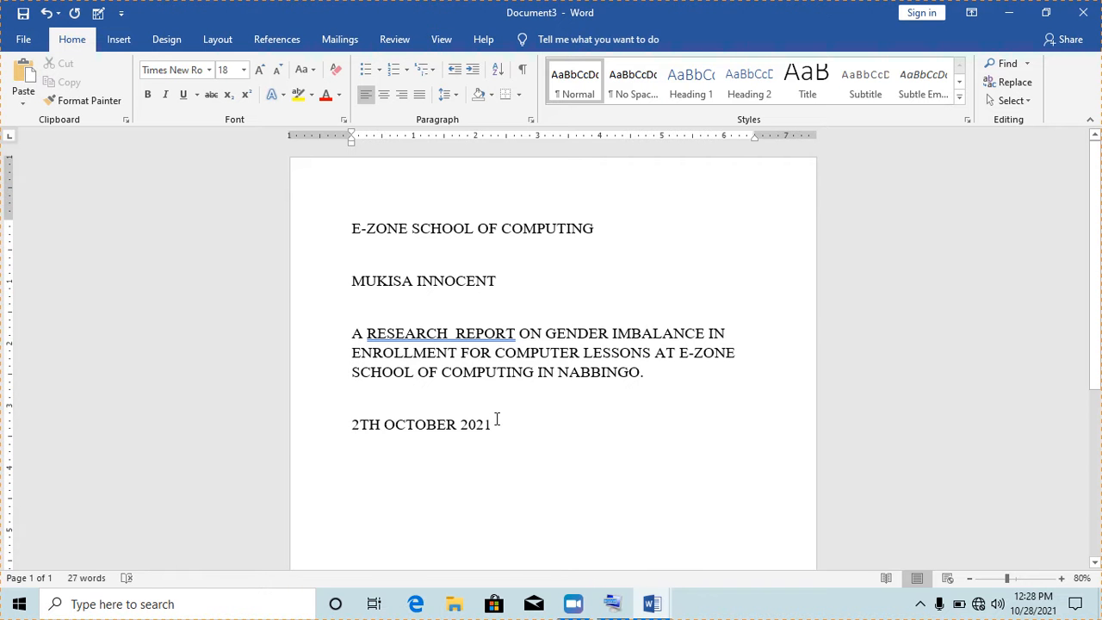
Grow all the title page lines to 24 pt and centre them
left_click_drag(492, 419, 351, 228)
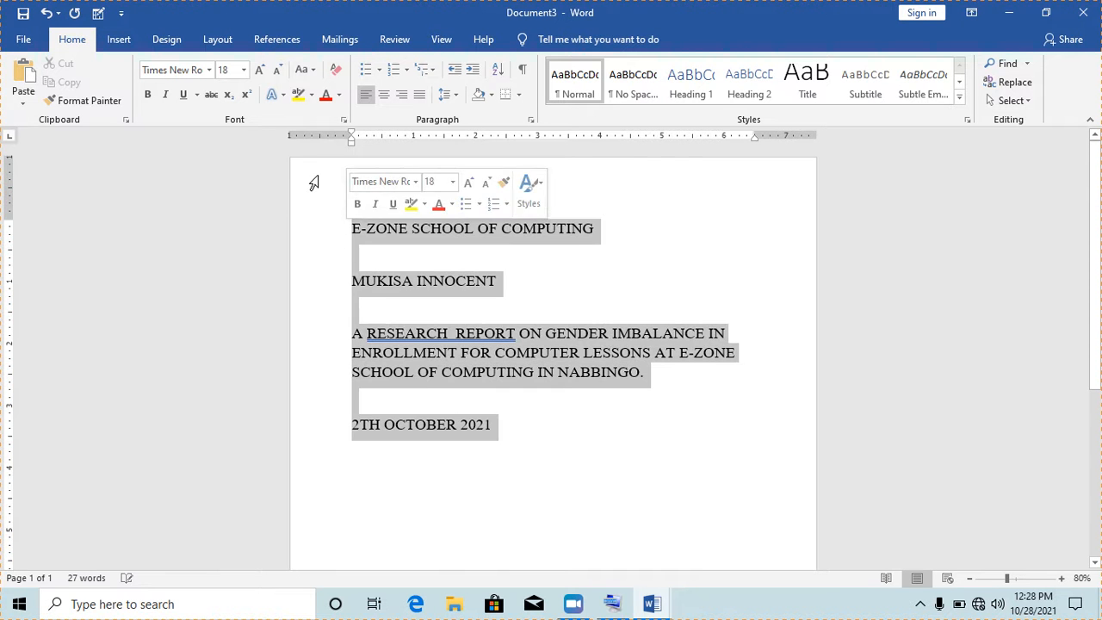
left_click(257, 71)
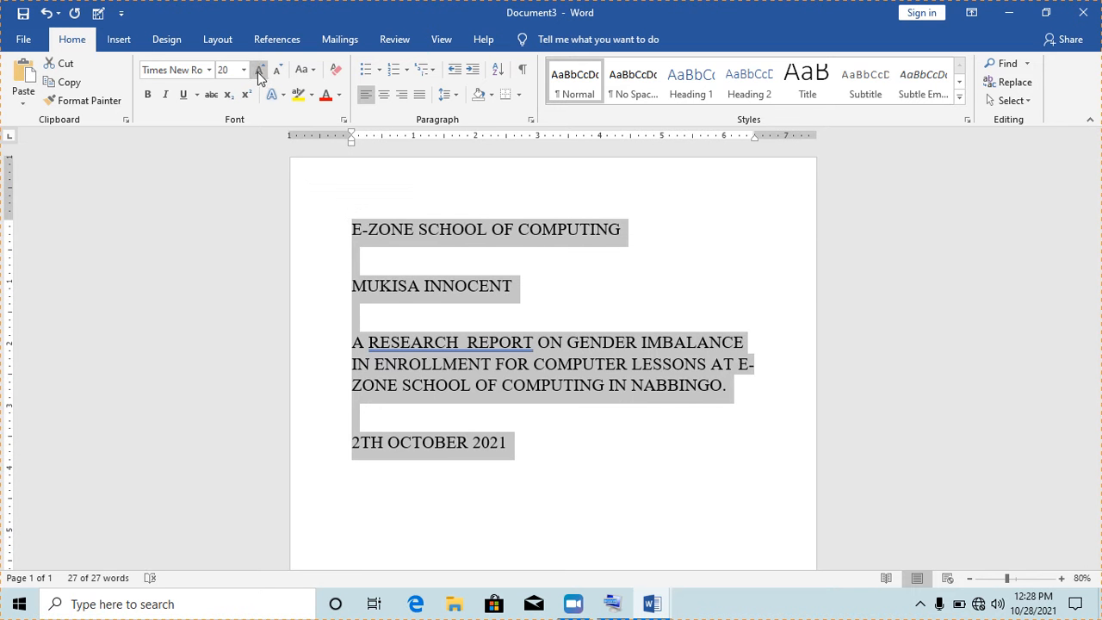
left_click(257, 71)
left_click(257, 70)
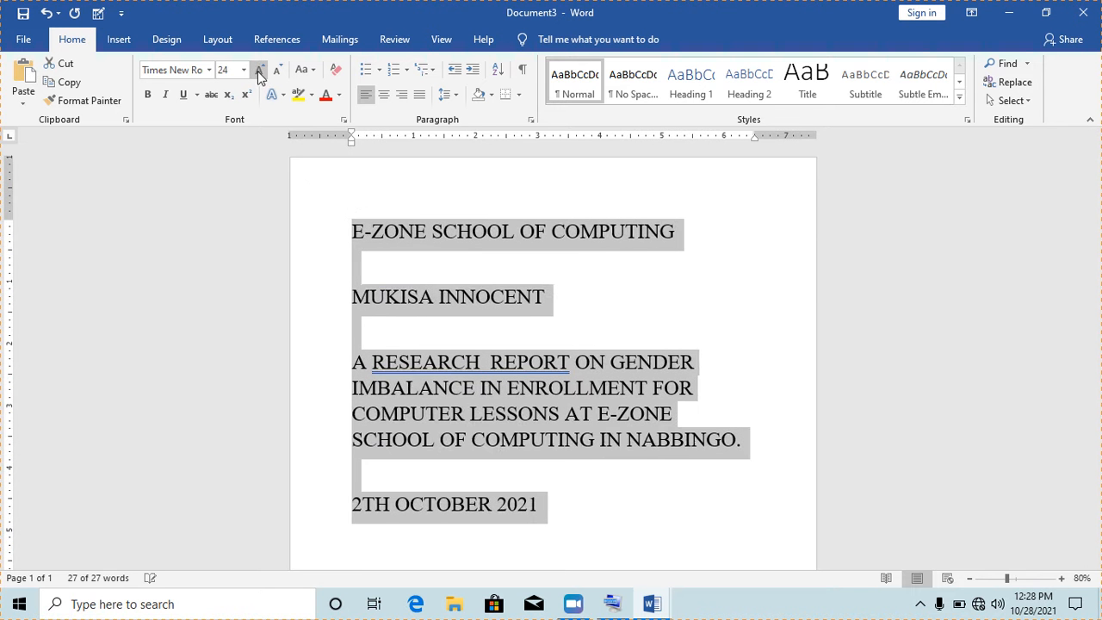
left_click(384, 94)
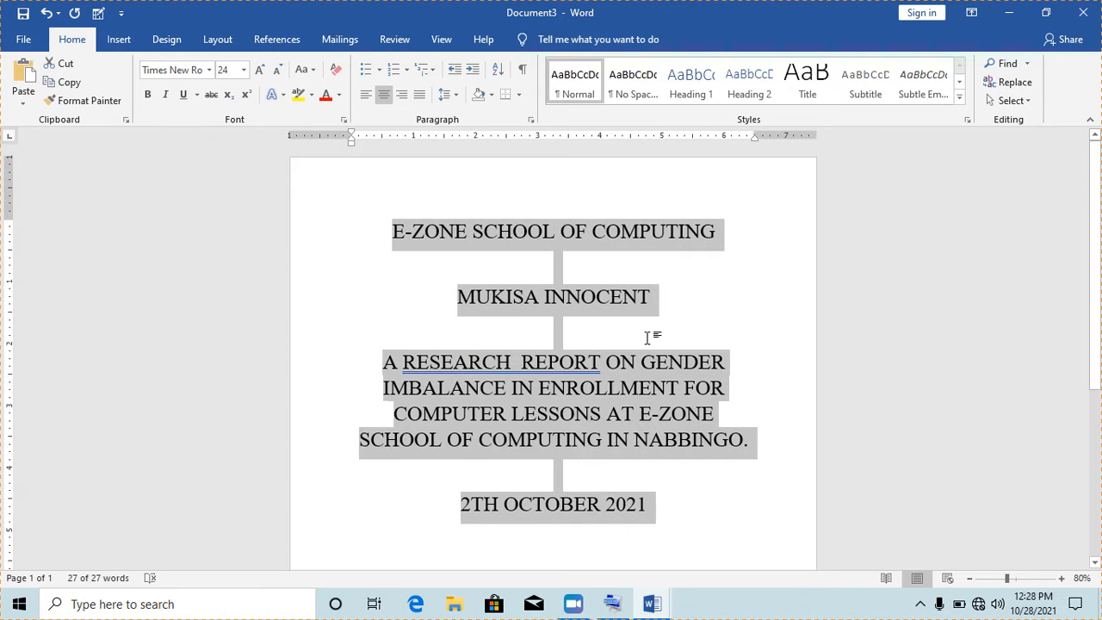
left_click(650, 345)
scroll(1098, 402, "down", 1)
left_click_drag(1098, 402, 1096, 222)
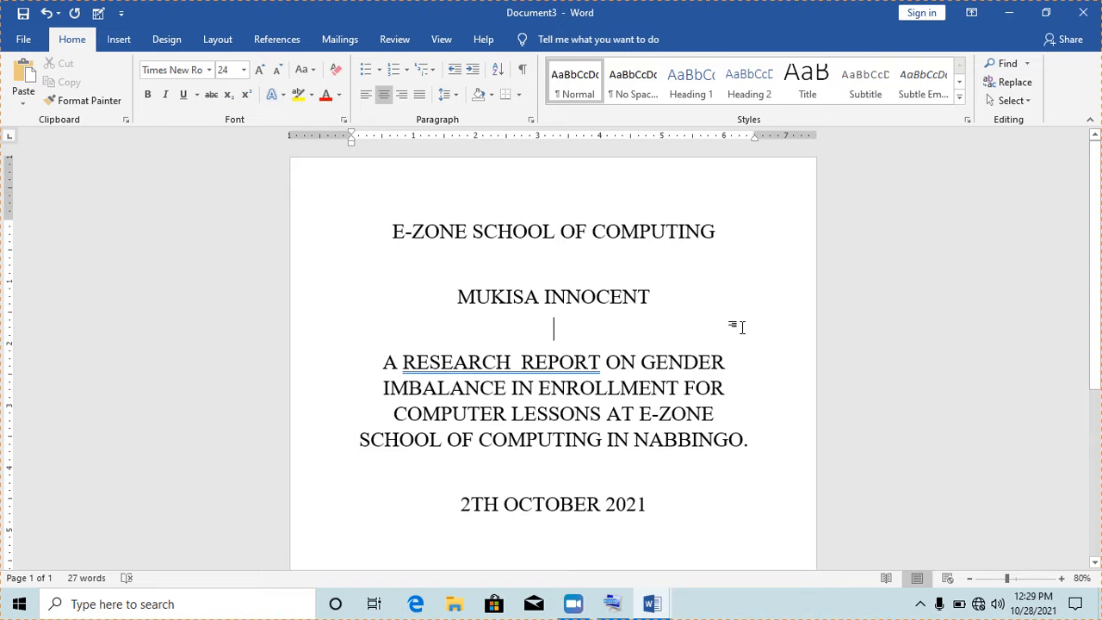
In Page Borders, set up a 3 pt box with the thick double-line style
left_click(167, 41)
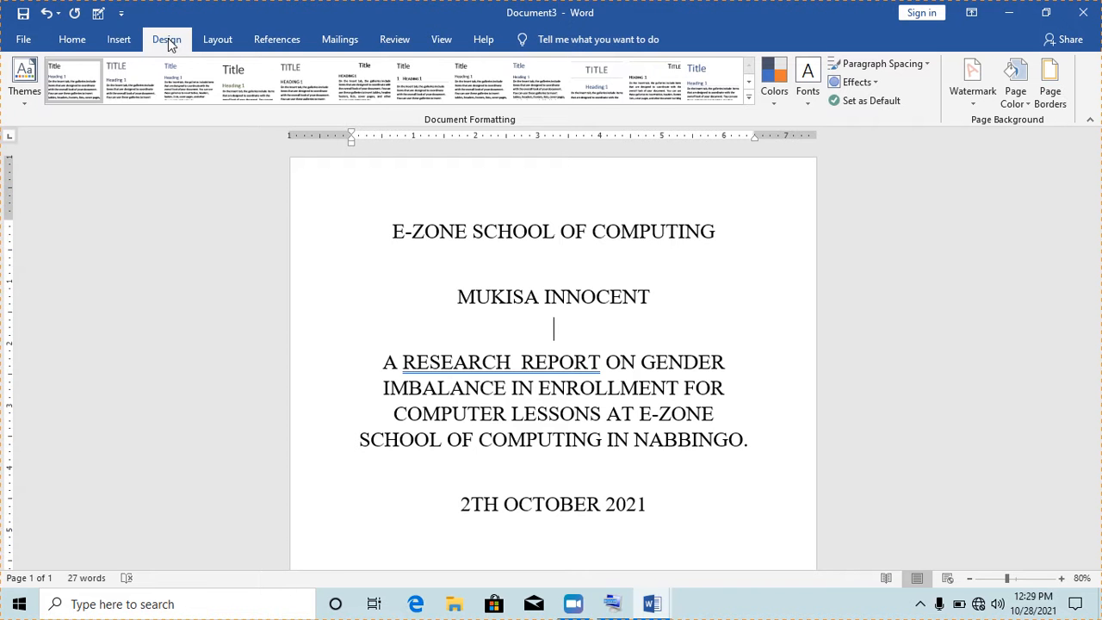
left_click(1051, 91)
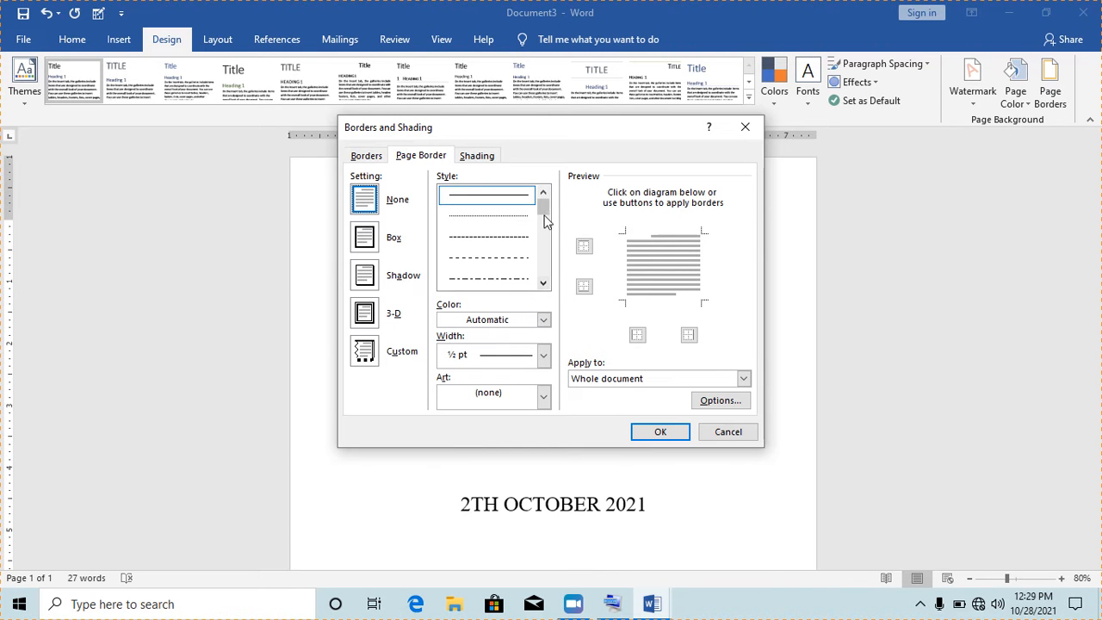
left_click(543, 283)
left_click(543, 282)
left_click(542, 284)
left_click(543, 284)
left_click(543, 285)
left_click(543, 285)
left_click(543, 284)
left_click(543, 284)
left_click(542, 284)
left_click(543, 285)
left_click(542, 284)
left_click(543, 284)
left_click(543, 284)
left_click_drag(541, 283, 543, 231)
left_click(515, 280)
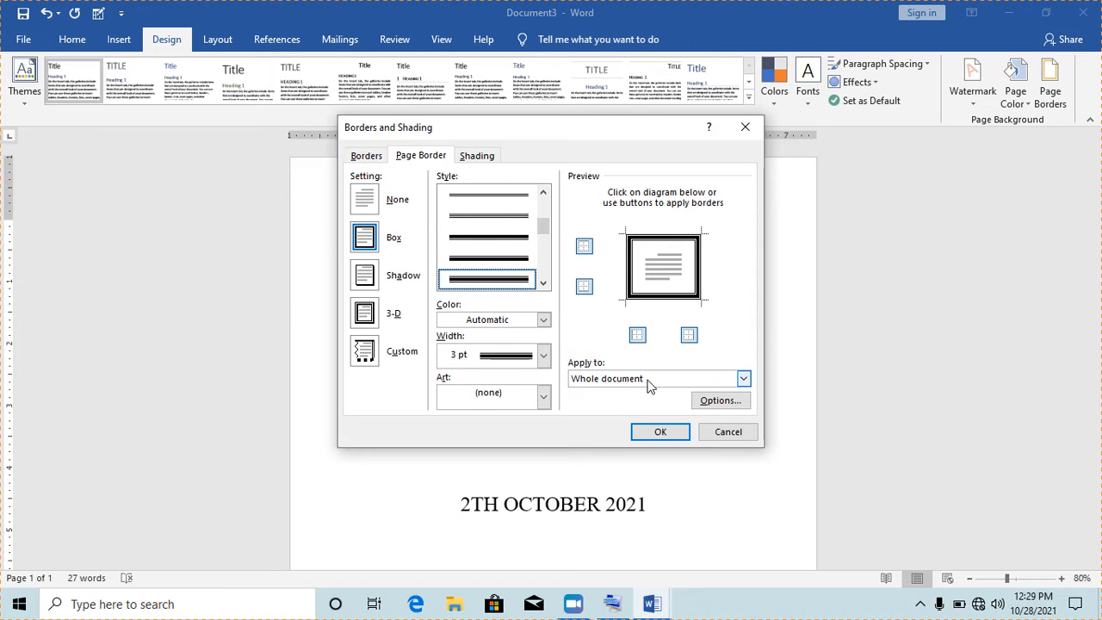
Apply the border to the first page only and zoom out to view the whole page
left_click(744, 379)
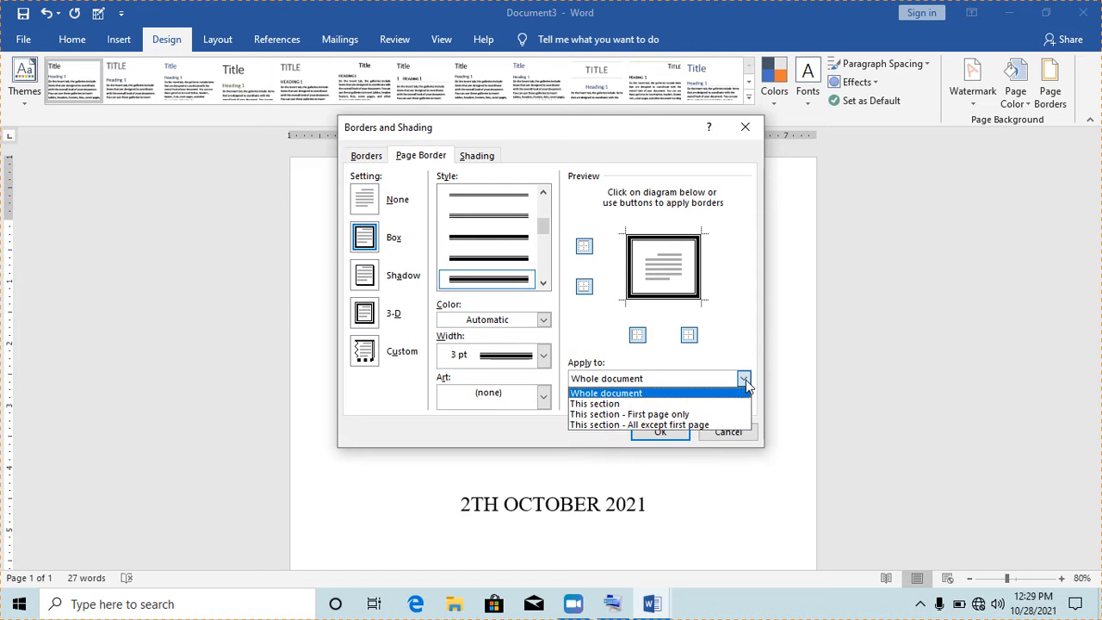
left_click(634, 415)
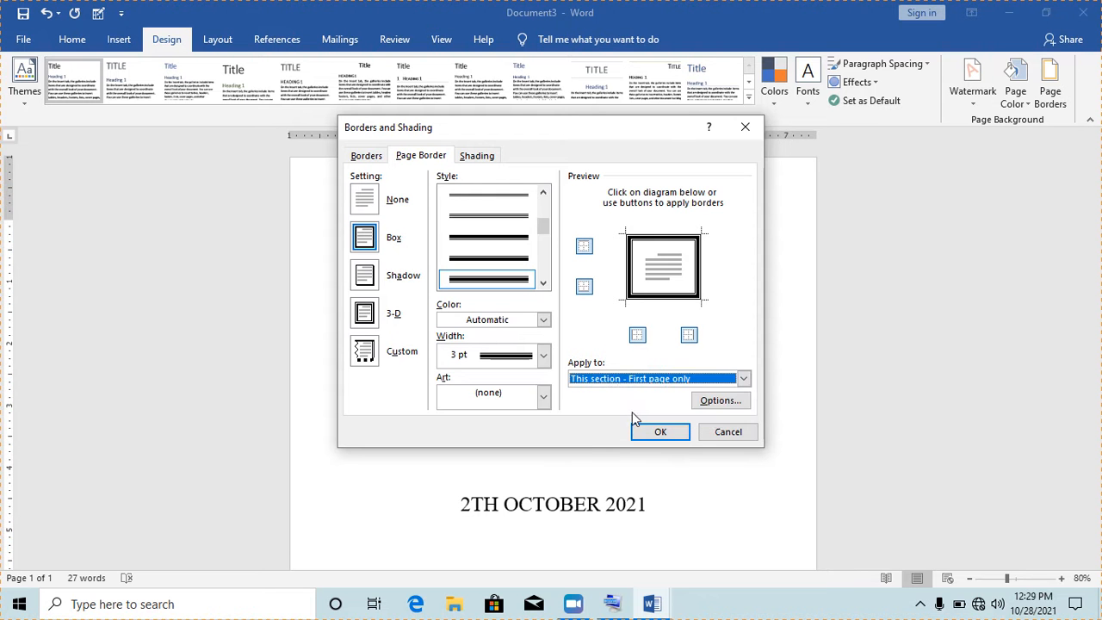
left_click(660, 432)
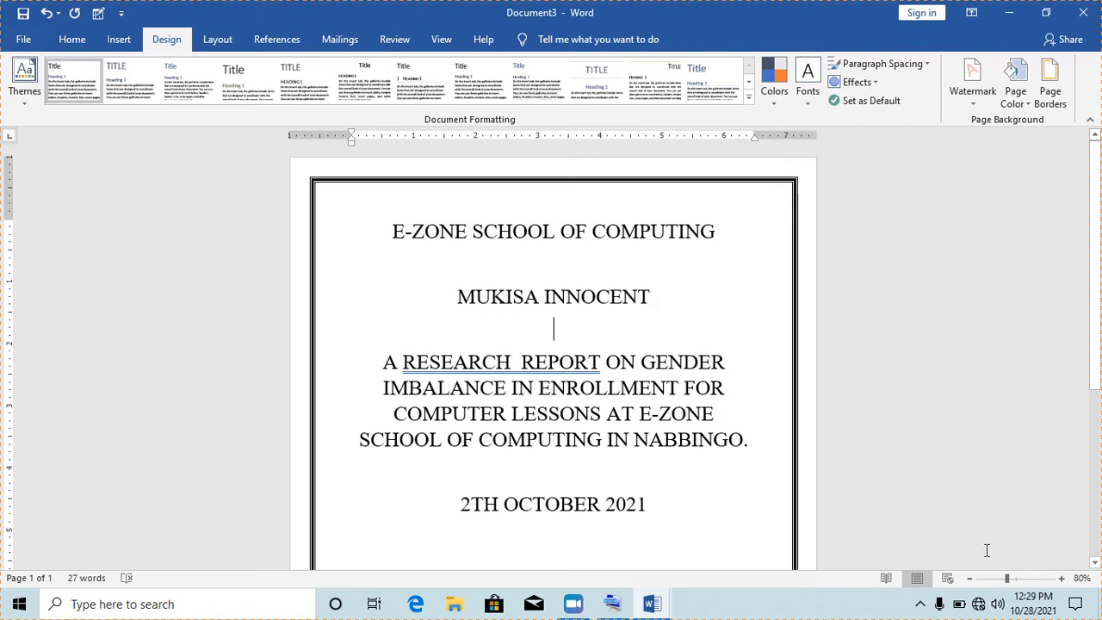
left_click(971, 581)
left_click(970, 581)
Undo the double-line page border with Ctrl+Z
left_click(971, 580)
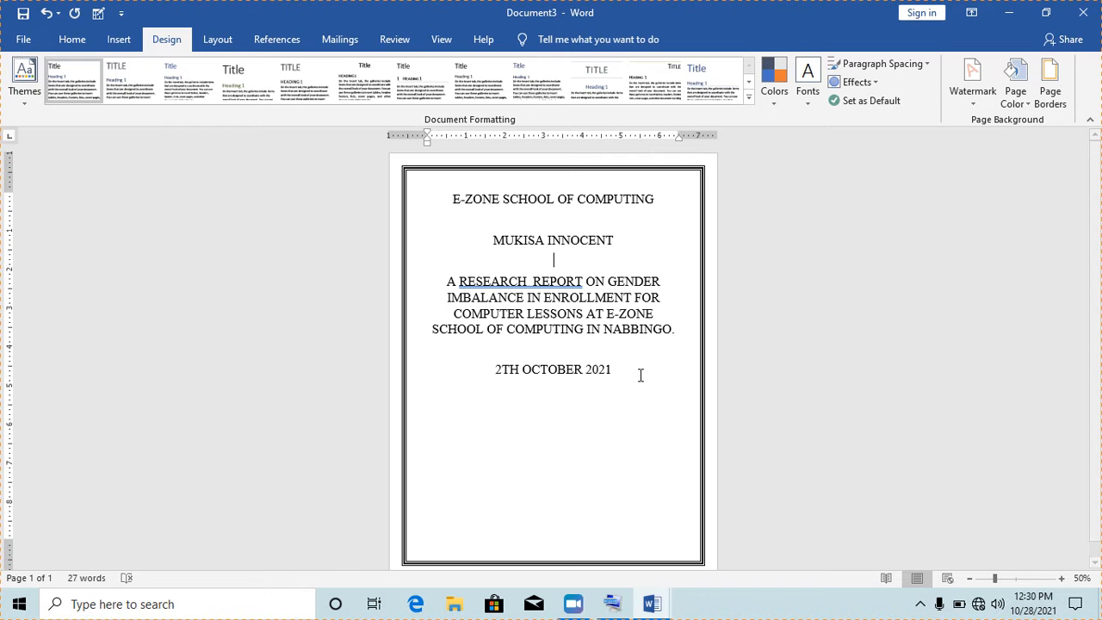
key("ctrl+z")
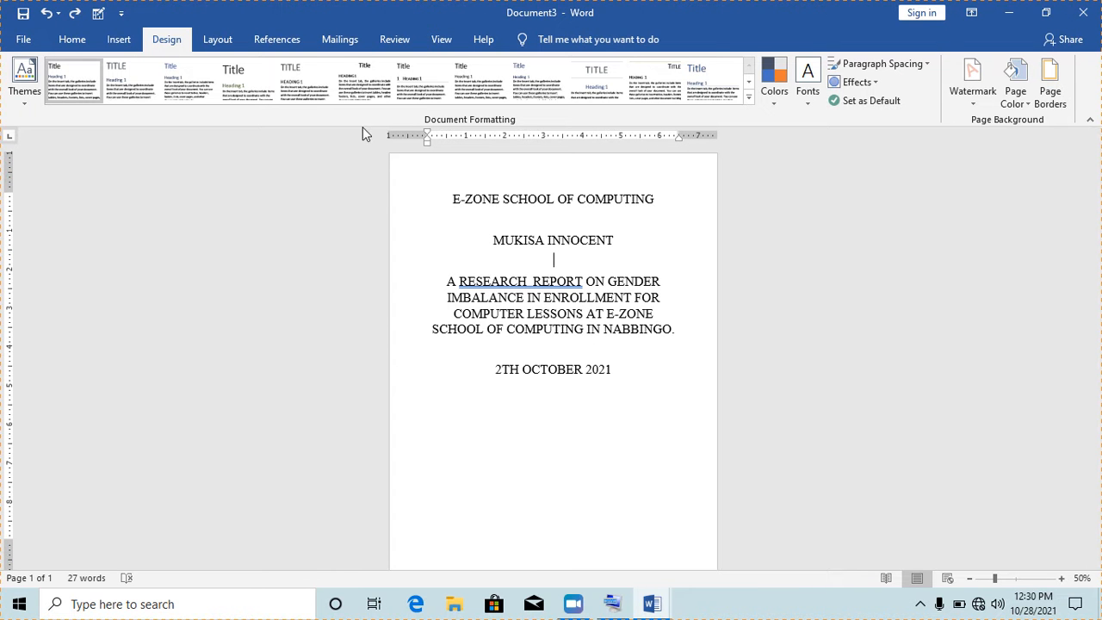
In Page Borders, choose the cat design from the Art list for a 31 pt art box
left_click(1051, 105)
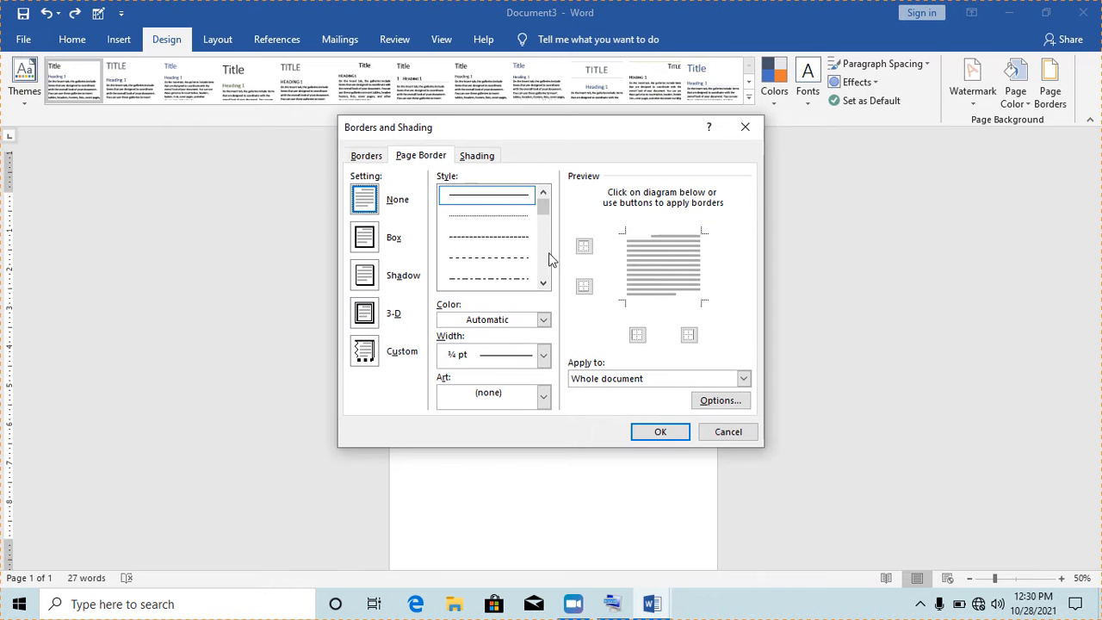
left_click(544, 283)
left_click(543, 282)
left_click(543, 283)
left_click(544, 283)
left_click(543, 283)
left_click(543, 283)
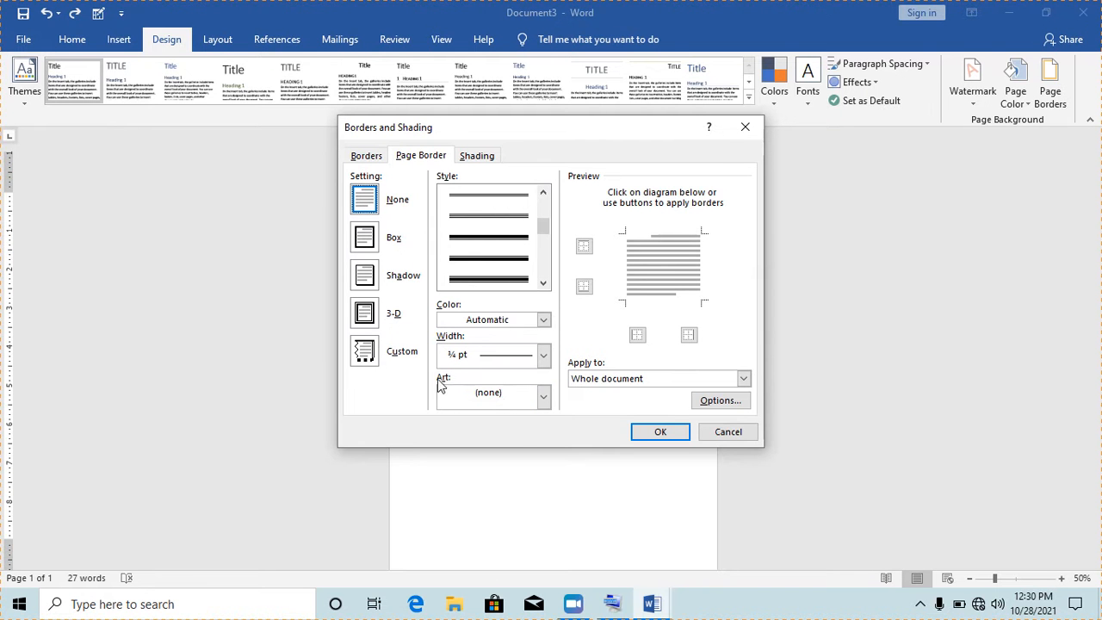
left_click(543, 397)
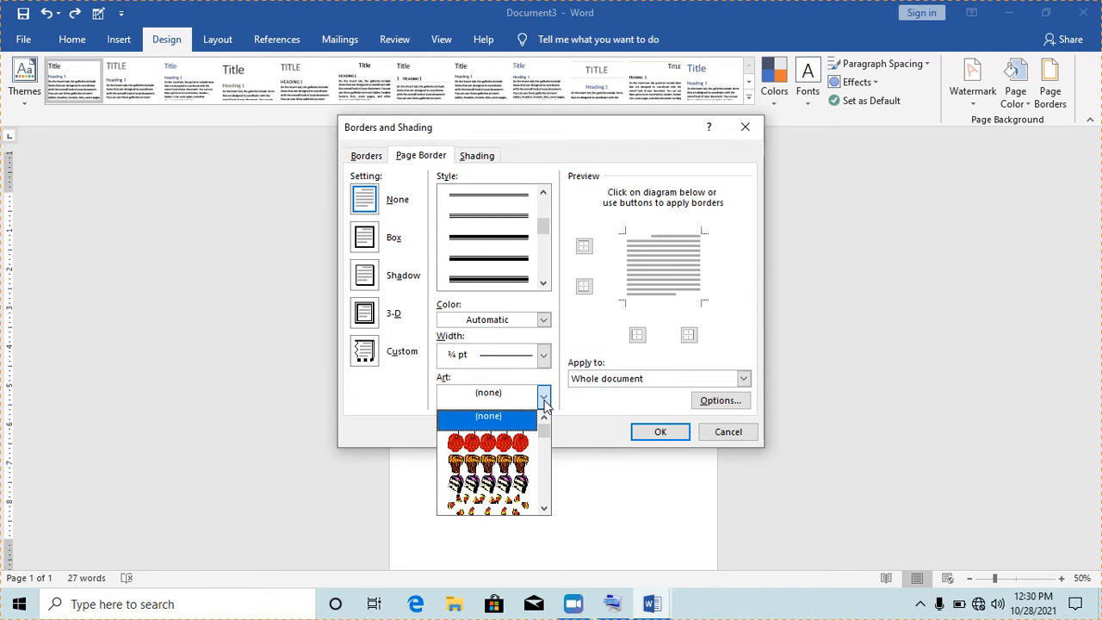
left_click_drag(544, 509, 543, 511)
left_click(492, 421)
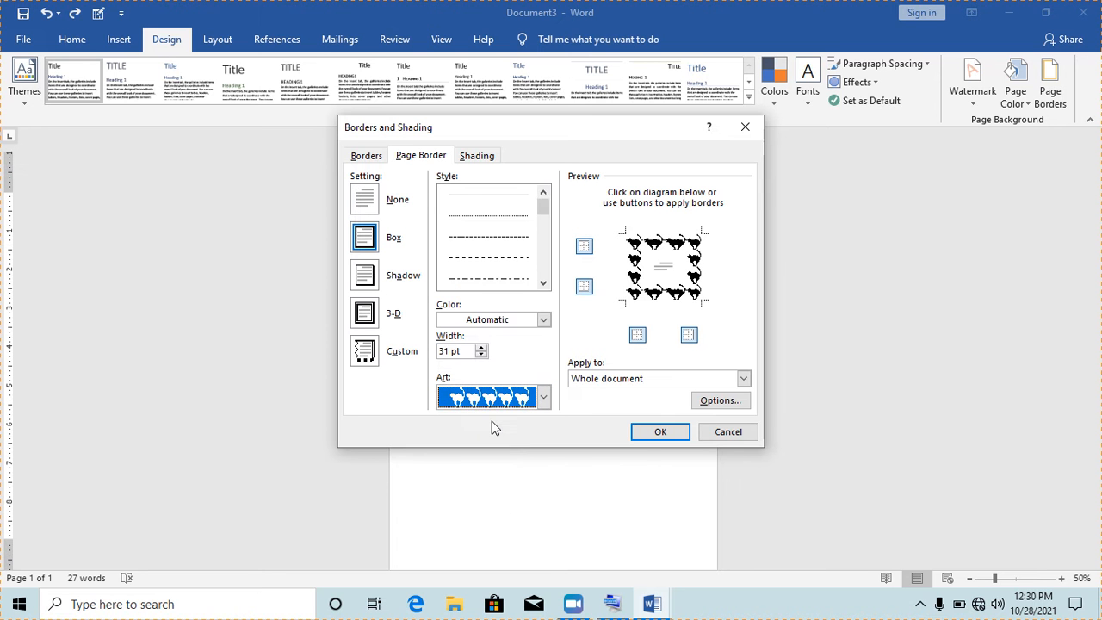
Apply the cat border to 'This section - First page only' and confirm
left_click(744, 379)
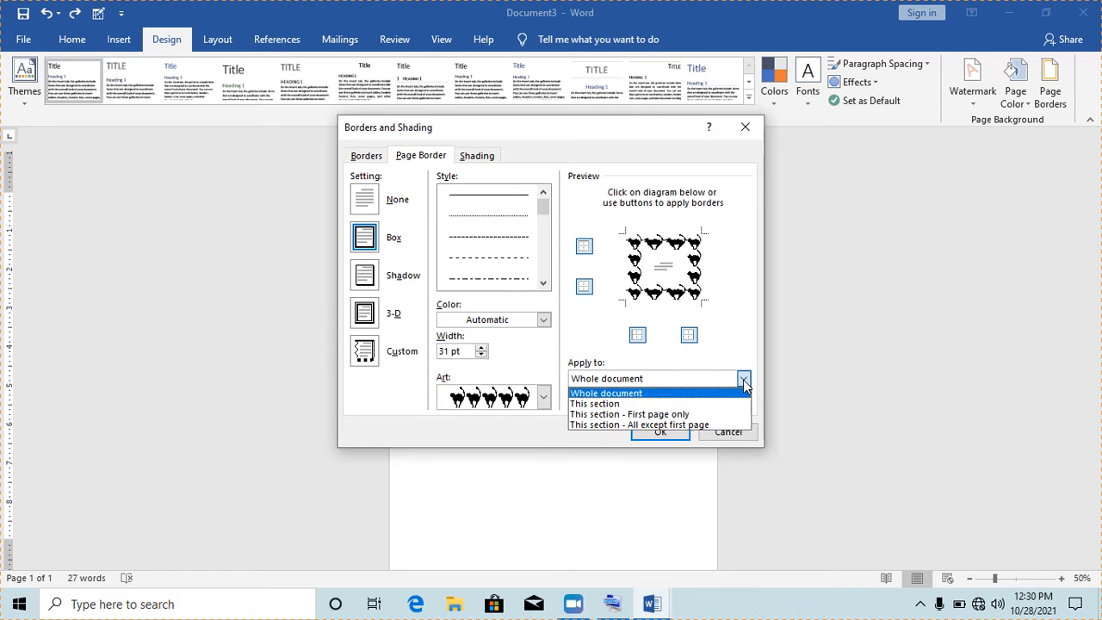
left_click(652, 415)
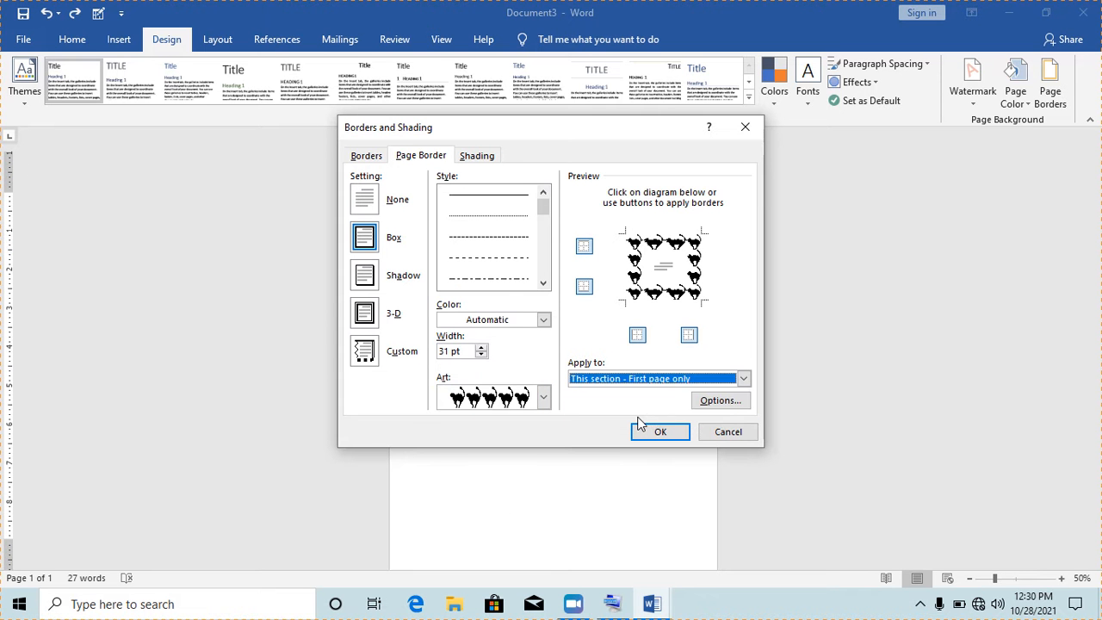
left_click(743, 379)
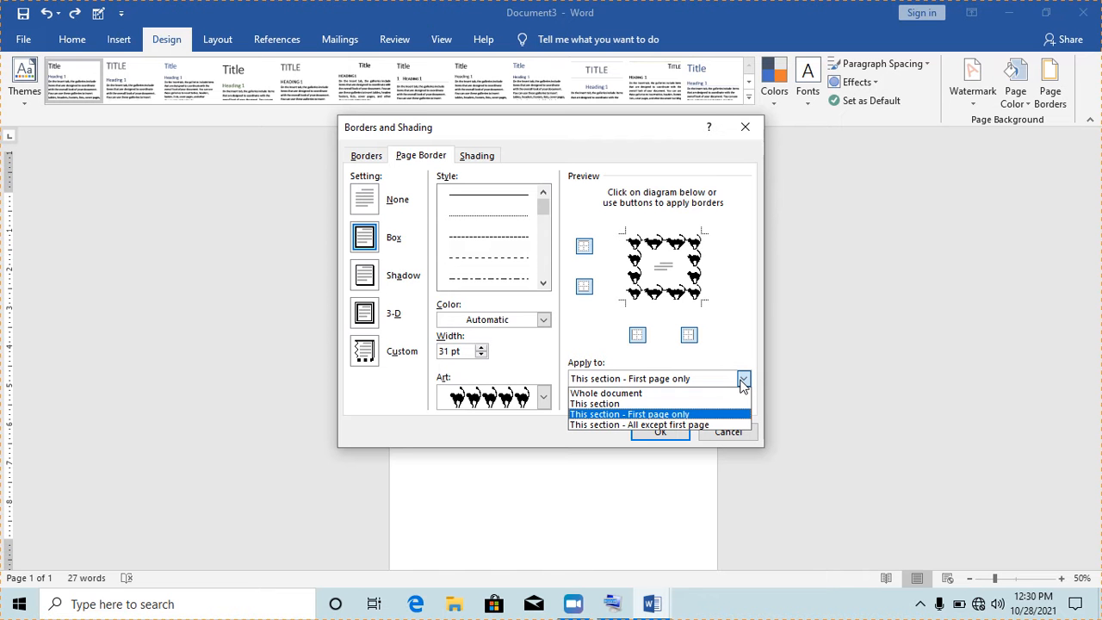
left_click(606, 415)
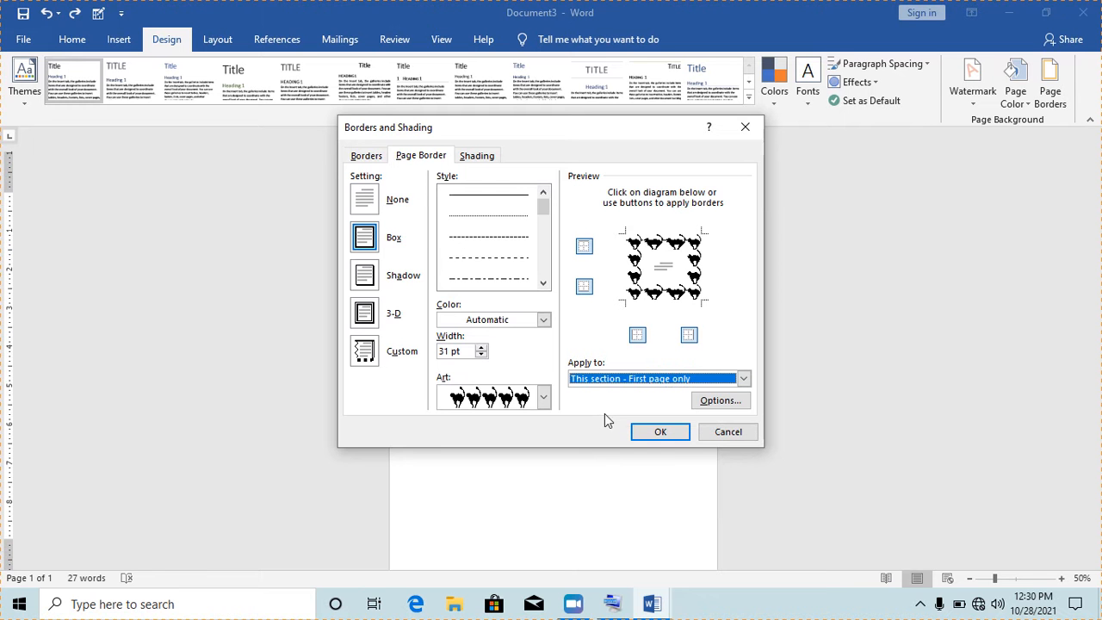
left_click(661, 437)
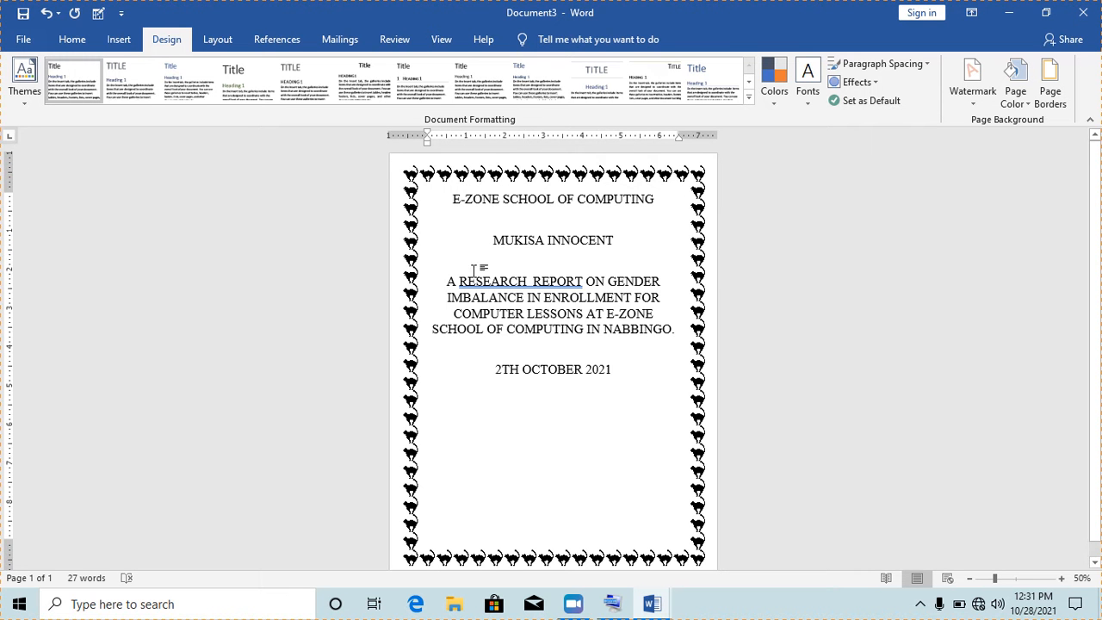
Fill the page with a blue theme colour, then minimise every Word window to show the desktop
left_click(1029, 105)
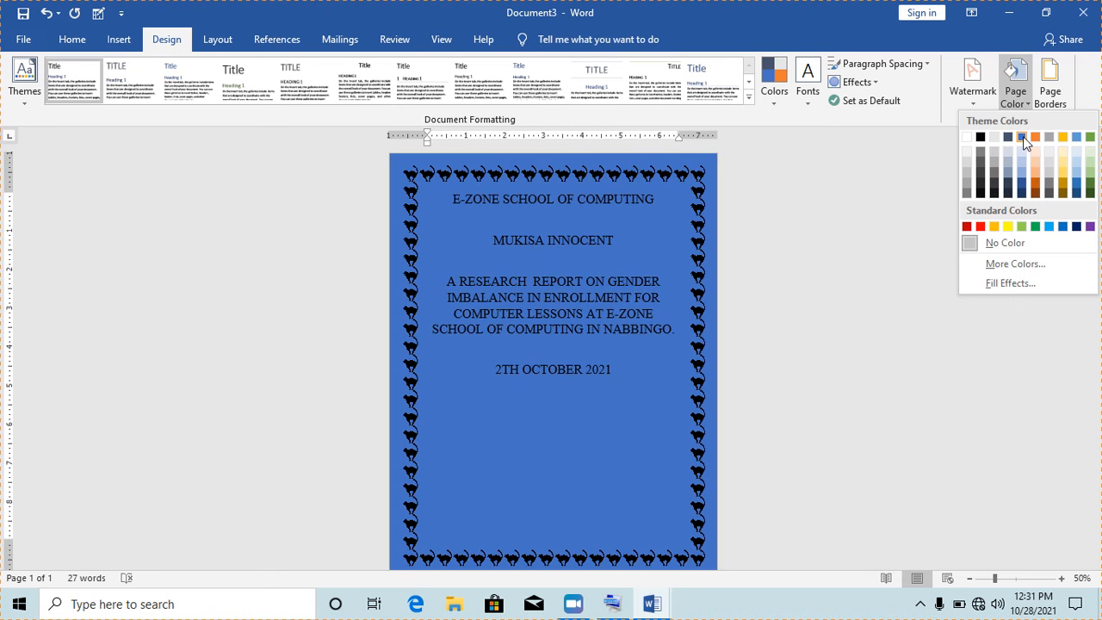
left_click(1022, 138)
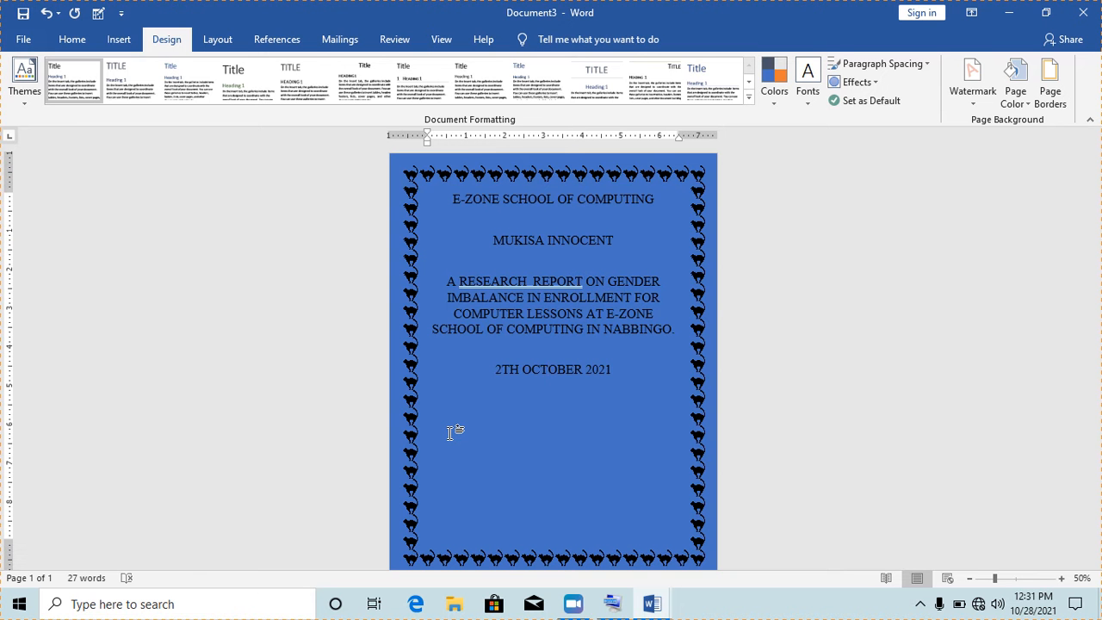
left_click(1013, 16)
left_click(1009, 19)
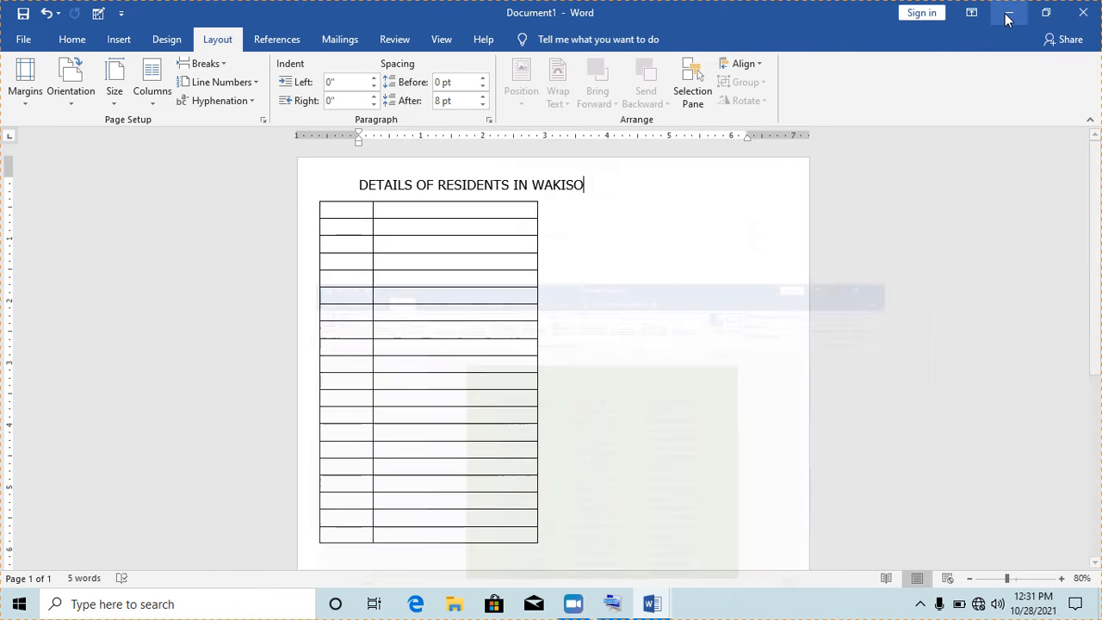
left_click(1009, 19)
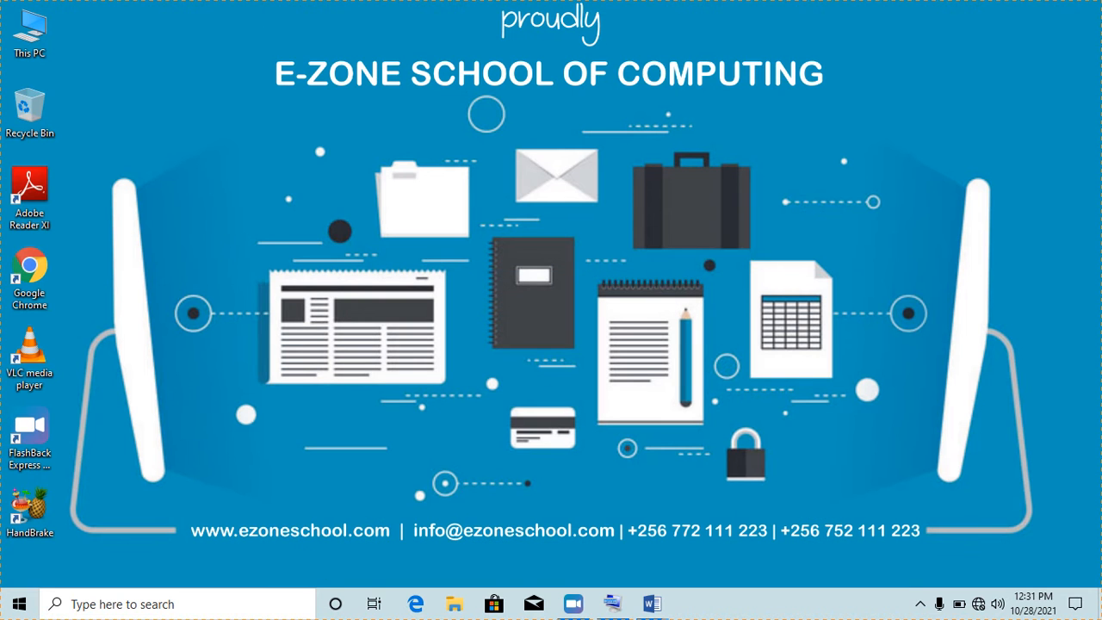